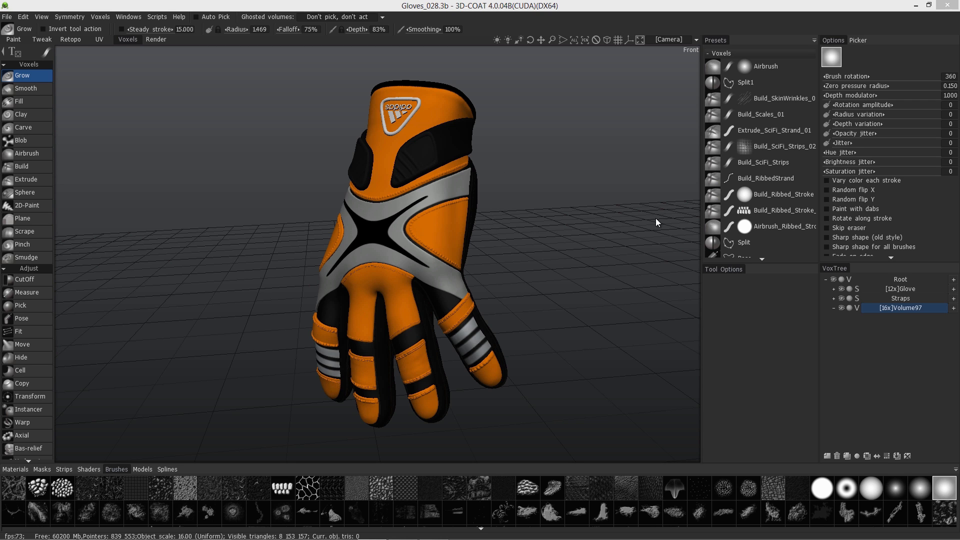
Step: Expand the Glove layer and hide its Adidas logo, X, Glove_MidLeather, Palm, Glove_Fingers and Glove_Upper_Leat sublayers
{"action": "left_click", "coordinate": [834, 289]}
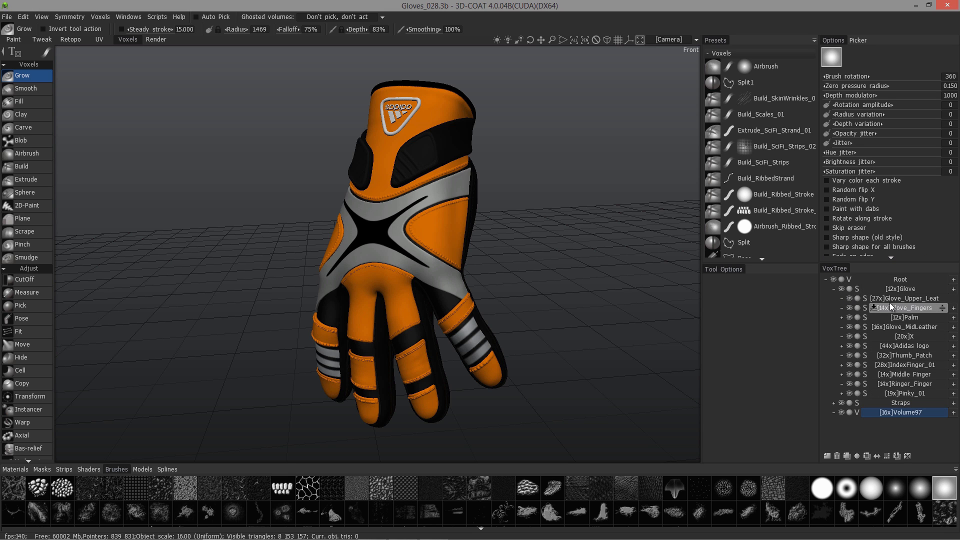
{"action": "left_click", "coordinate": [849, 345]}
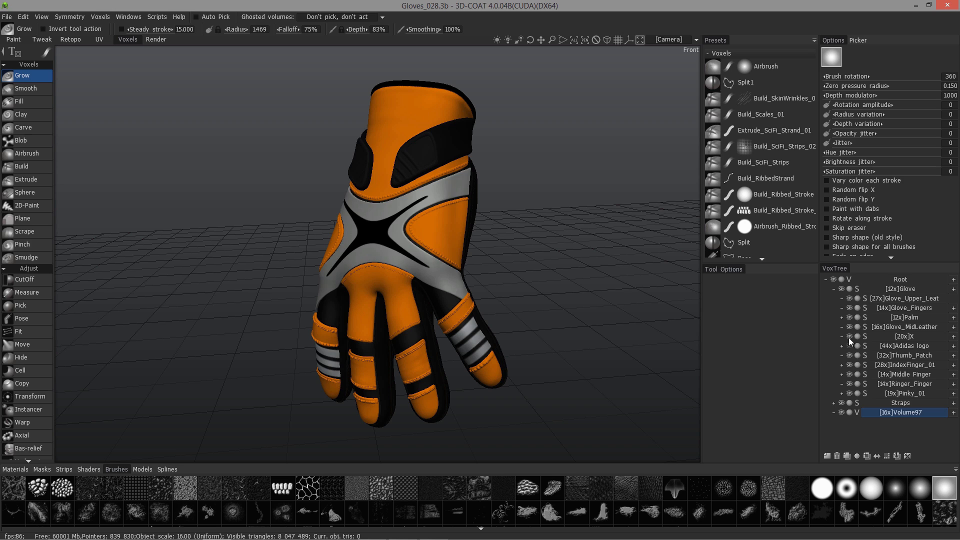
{"action": "left_click", "coordinate": [849, 337]}
{"action": "left_click", "coordinate": [850, 327]}
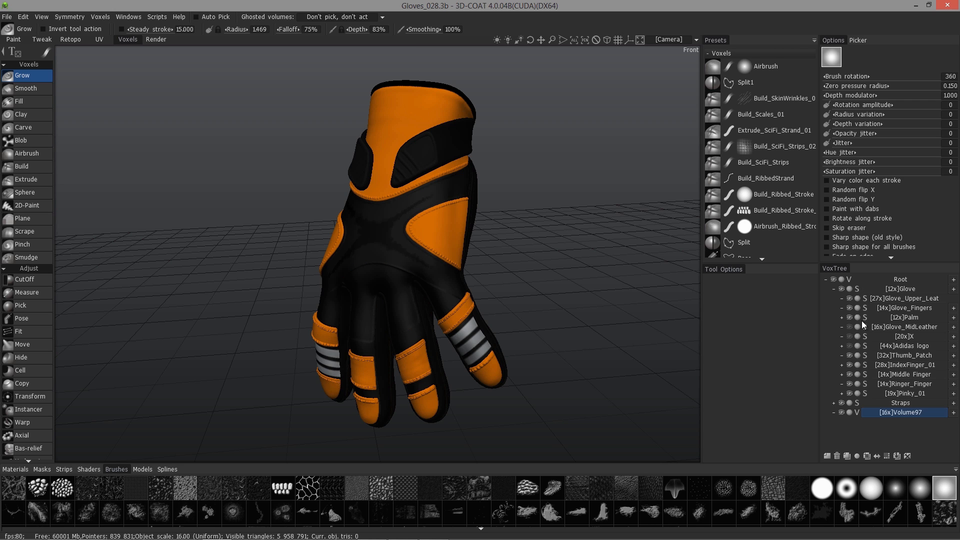
{"action": "left_click", "coordinate": [850, 317]}
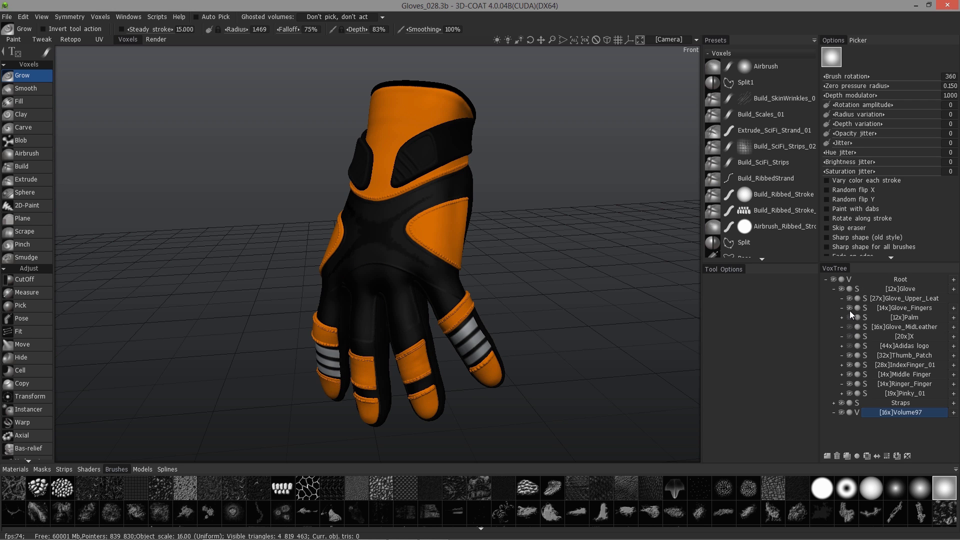
{"action": "left_click", "coordinate": [850, 308]}
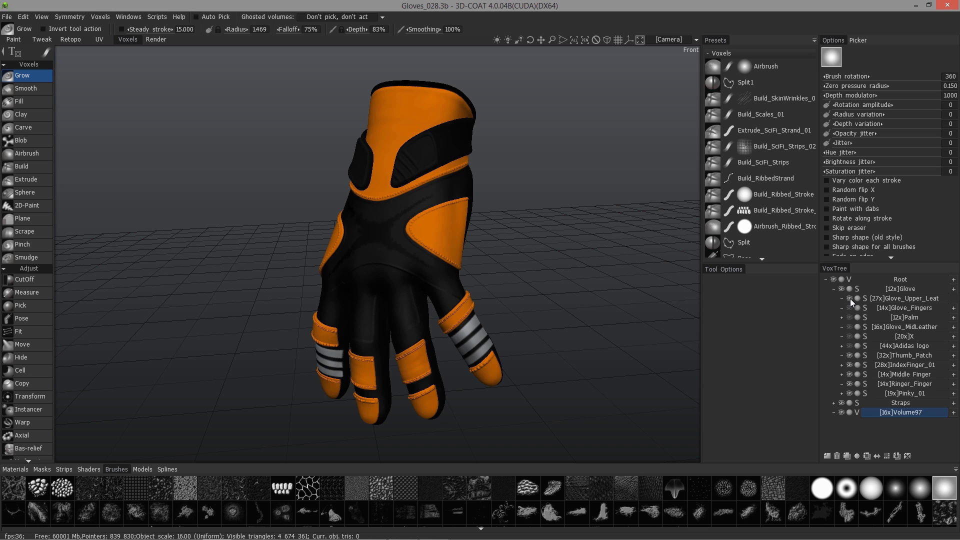
{"action": "left_click", "coordinate": [849, 299]}
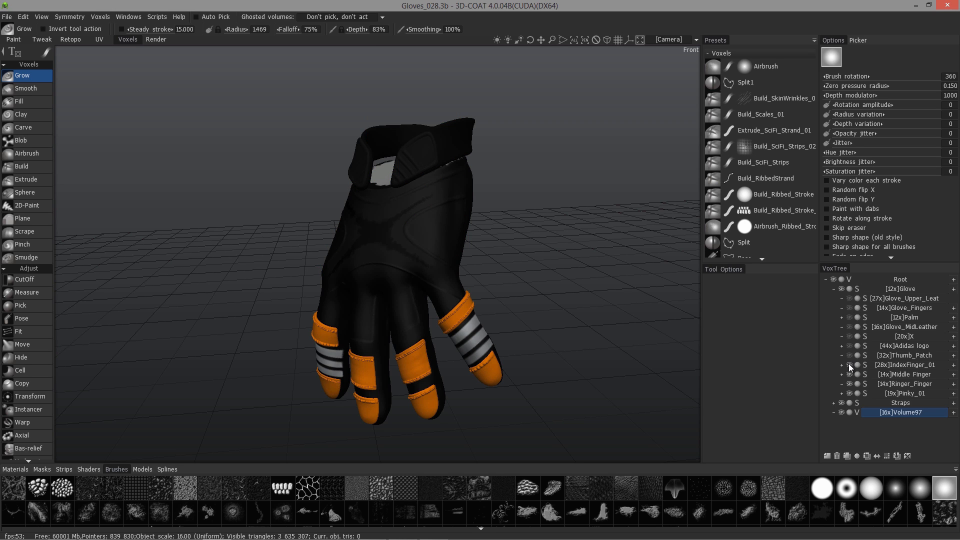
Step: Hide the Thumb_Patch, IndexFinger_01, Middle Finger, Ringer_Finger and Pinky_01 sublayers and examine the bare base glove
{"action": "left_click", "coordinate": [849, 365]}
{"action": "left_click", "coordinate": [850, 375]}
{"action": "left_click", "coordinate": [849, 384]}
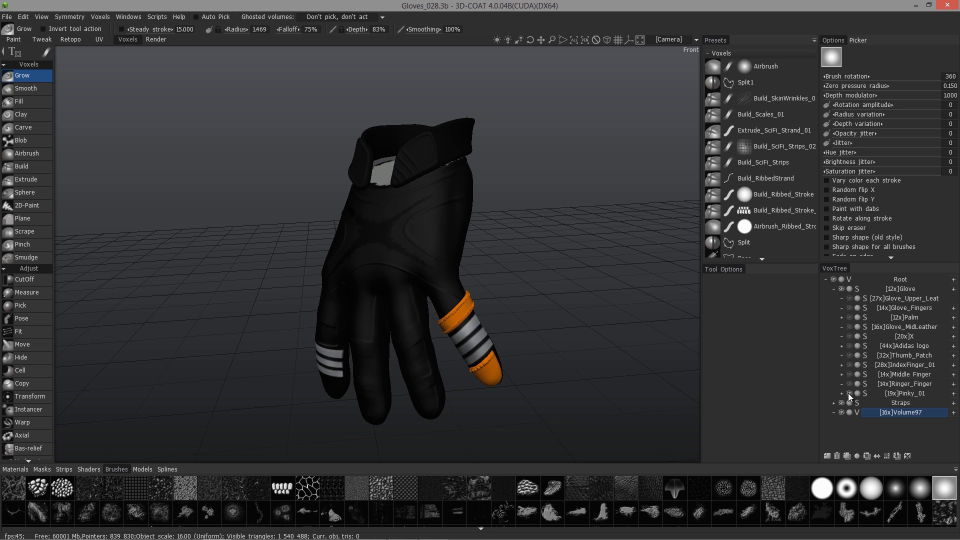
{"action": "left_click", "coordinate": [850, 393]}
{"action": "left_click_drag", "start_coordinate": [320, 205], "coordinate": [322, 280]}
{"action": "left_click_drag", "start_coordinate": [307, 319], "coordinate": [425, 270], "text": "alt"}
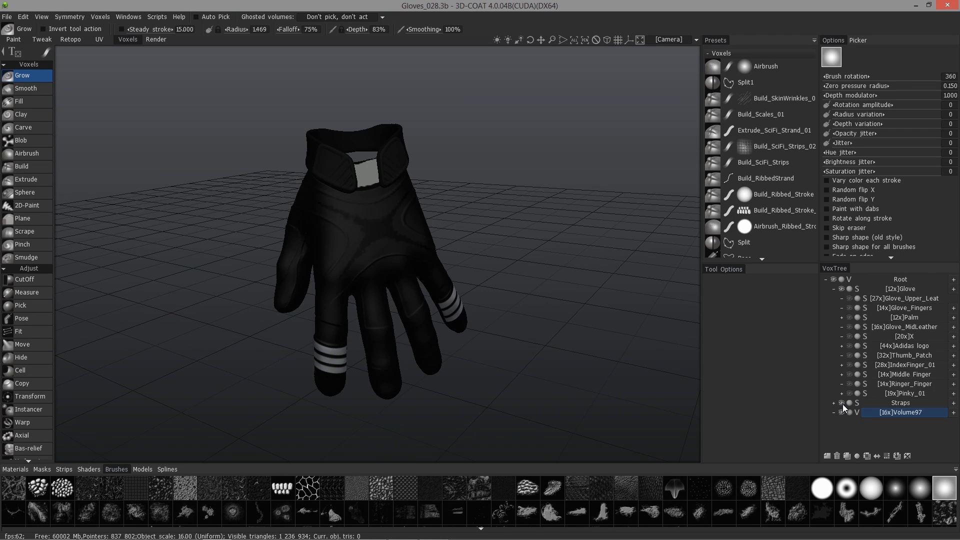
Step: Show Glove_Upper_Leat again and unhide all remaining hidden volumes in the Glove layer's subtree
{"action": "left_click", "coordinate": [849, 298]}
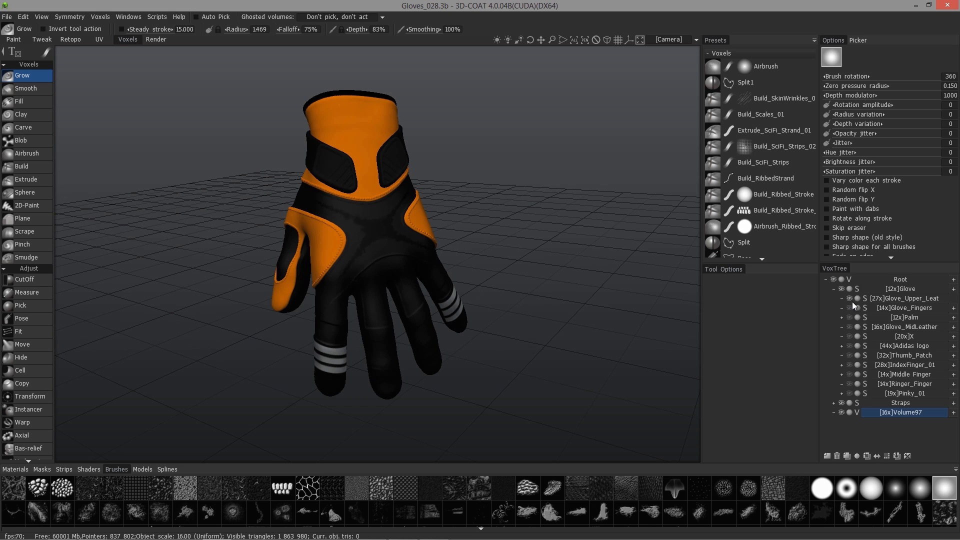
{"action": "left_click", "coordinate": [898, 289]}
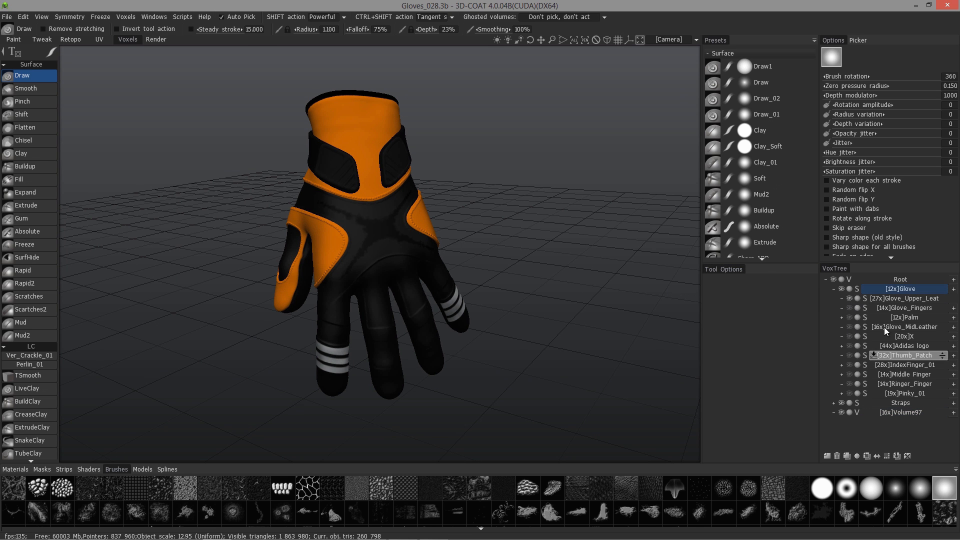
{"action": "right_click", "coordinate": [905, 289]}
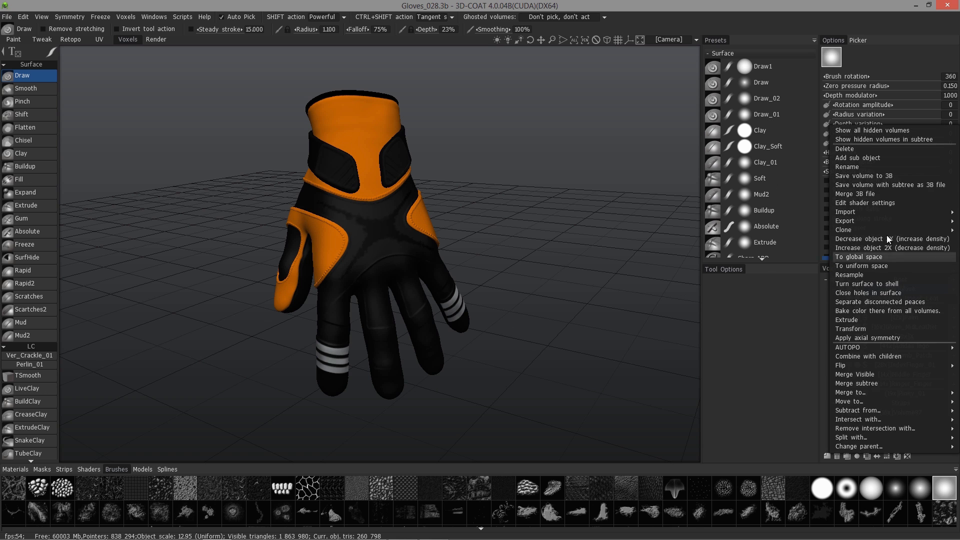
{"action": "left_click", "coordinate": [889, 140]}
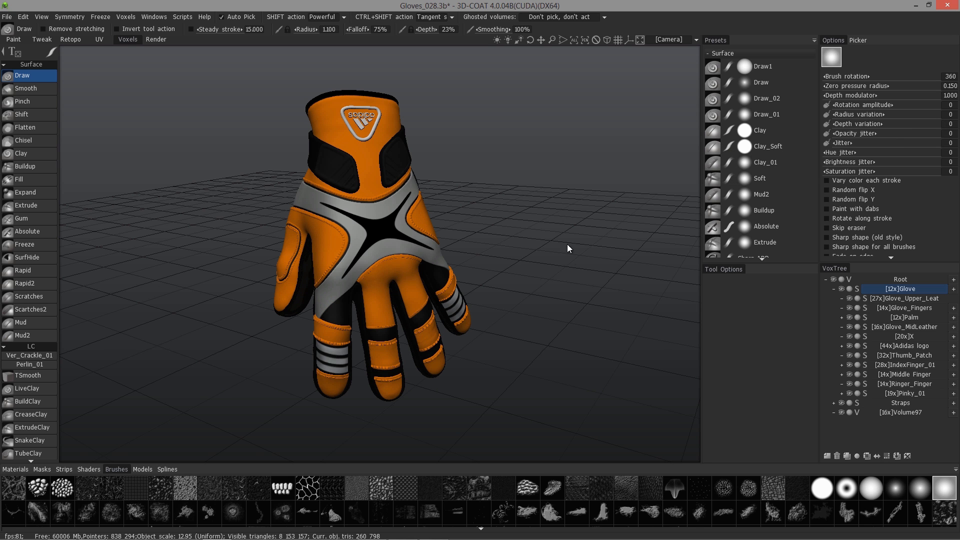
Step: Collapse the Glove layer and toggle the Straps layer off and back on to see which parts it holds
{"action": "left_click", "coordinate": [834, 289]}
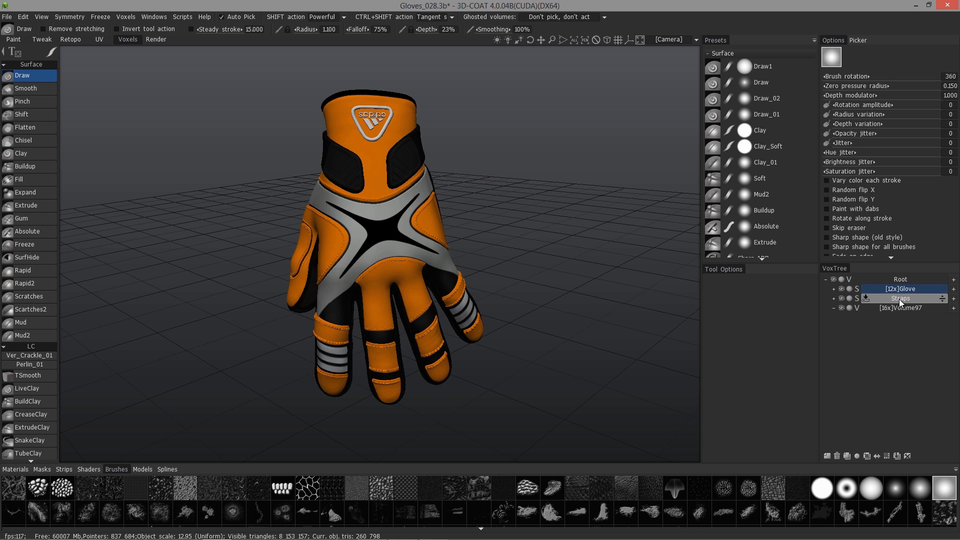
{"action": "left_click", "coordinate": [841, 299]}
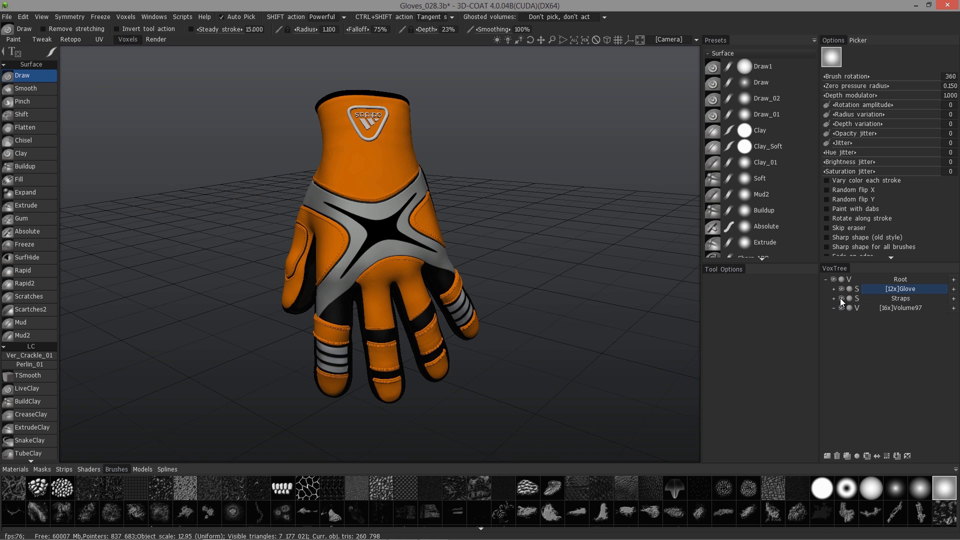
{"action": "left_click", "coordinate": [841, 298]}
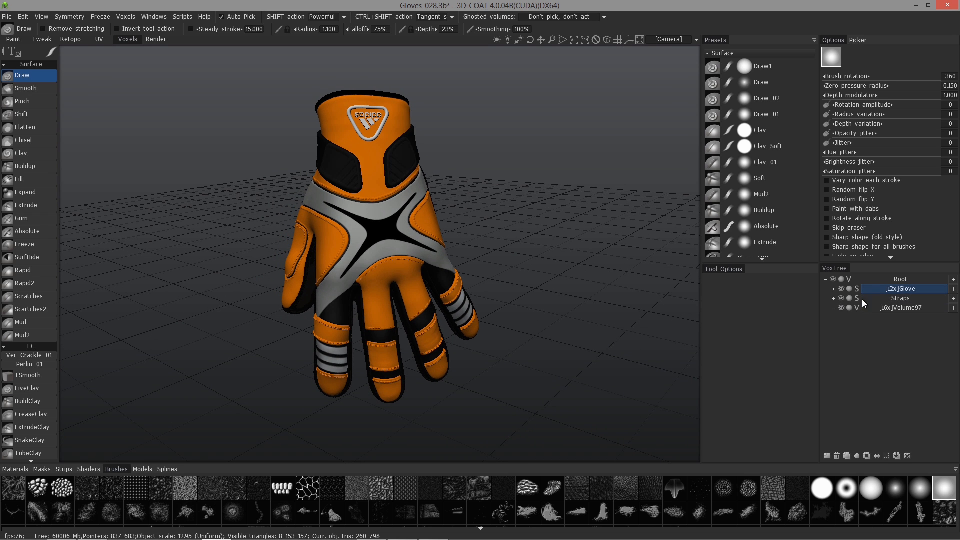
Step: Switch to the Retopo room and examine the glove's retopology mesh, groups and UV islands from several angles
{"action": "left_click", "coordinate": [73, 40]}
{"action": "mouse_move", "coordinate": [350, 240]}
{"action": "left_mouse_down"}
{"action": "mouse_move", "coordinate": [407, 249]}
{"action": "mouse_move", "coordinate": [435, 285]}
{"action": "left_mouse_up"}
{"action": "left_click_drag", "start_coordinate": [450, 252], "coordinate": [630, 330]}
{"action": "left_click", "coordinate": [673, 372]}
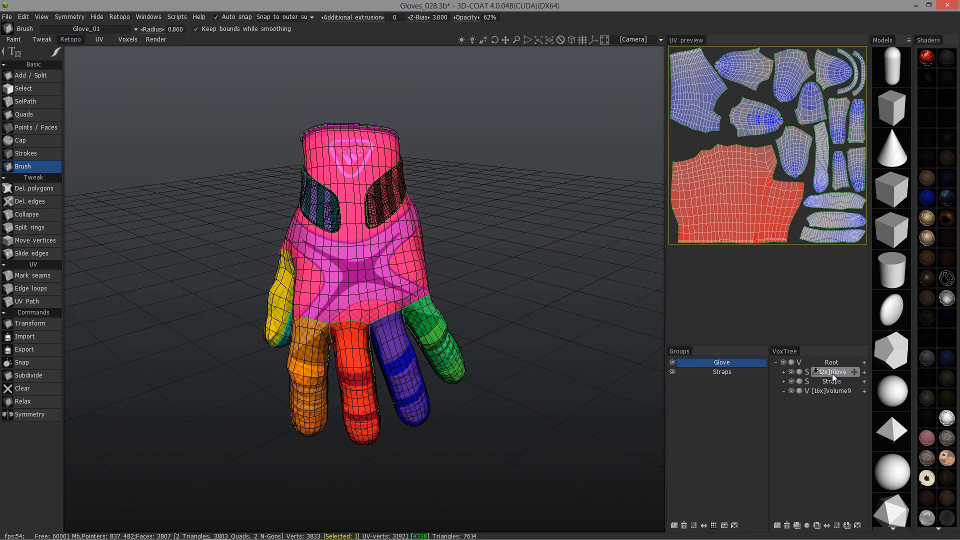
{"action": "left_click_drag", "start_coordinate": [246, 240], "coordinate": [364, 266]}
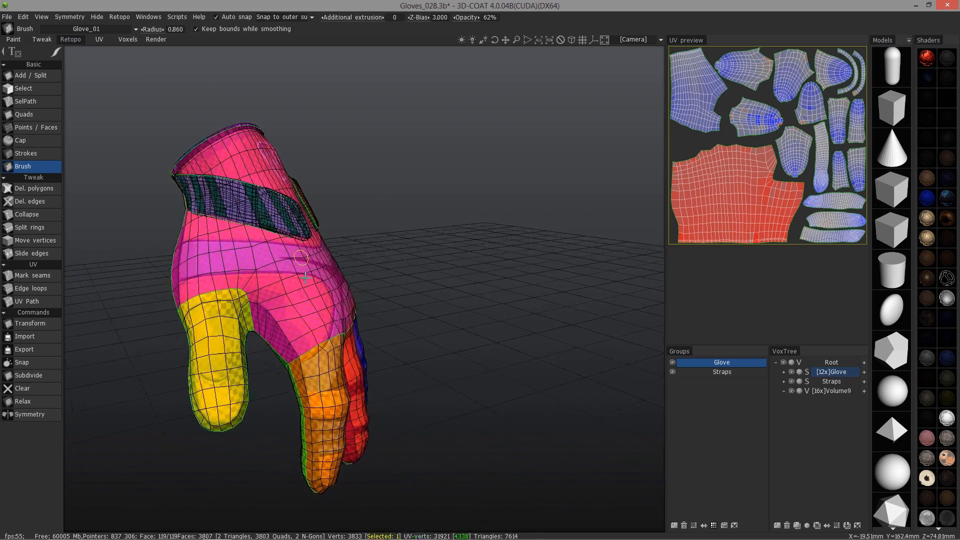
{"action": "left_click_drag", "start_coordinate": [306, 274], "coordinate": [285, 271], "text": "alt"}
{"action": "right_click_drag", "start_coordinate": [285, 271], "coordinate": [247, 265], "text": "alt"}
{"action": "mouse_move", "coordinate": [247, 265]}
{"action": "left_mouse_down", "text": "alt"}
{"action": "mouse_move", "coordinate": [361, 250]}
{"action": "mouse_move", "coordinate": [418, 193]}
{"action": "mouse_move", "coordinate": [453, 183]}
{"action": "mouse_move", "coordinate": [481, 152]}
{"action": "mouse_move", "coordinate": [522, 158]}
{"action": "mouse_move", "coordinate": [482, 324]}
{"action": "mouse_move", "coordinate": [535, 332]}
{"action": "mouse_move", "coordinate": [385, 371]}
{"action": "mouse_move", "coordinate": [344, 341]}
{"action": "mouse_move", "coordinate": [397, 337]}
{"action": "mouse_move", "coordinate": [414, 304]}
{"action": "mouse_move", "coordinate": [400, 292]}
{"action": "mouse_move", "coordinate": [320, 328]}
{"action": "left_mouse_up", "text": "alt"}
{"action": "right_click_drag", "start_coordinate": [320, 328], "coordinate": [261, 359], "text": "alt"}
{"action": "left_click_drag", "start_coordinate": [260, 359], "coordinate": [406, 332], "text": "alt"}
{"action": "left_click_drag", "start_coordinate": [376, 291], "coordinate": [315, 324], "text": "alt"}
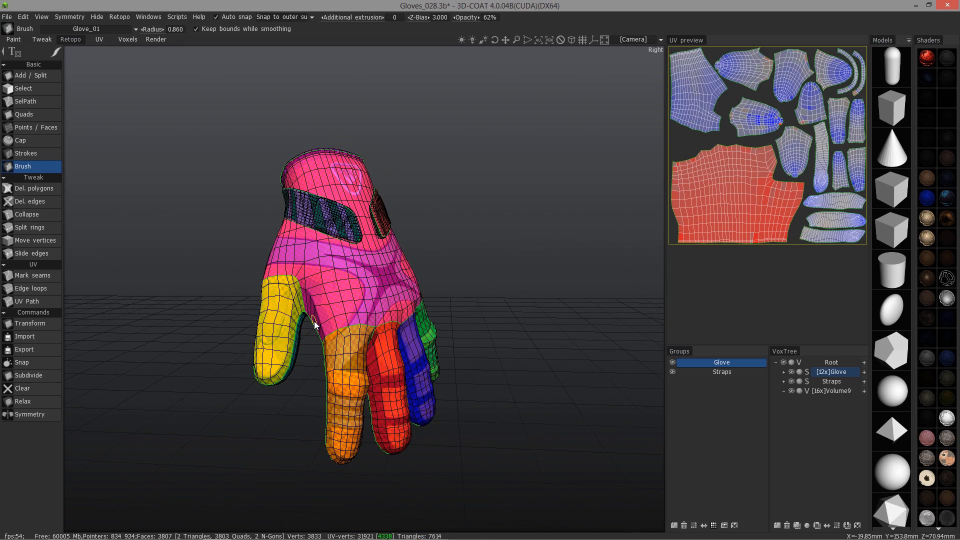
{"action": "left_click_drag", "start_coordinate": [314, 324], "coordinate": [407, 325], "text": "alt"}
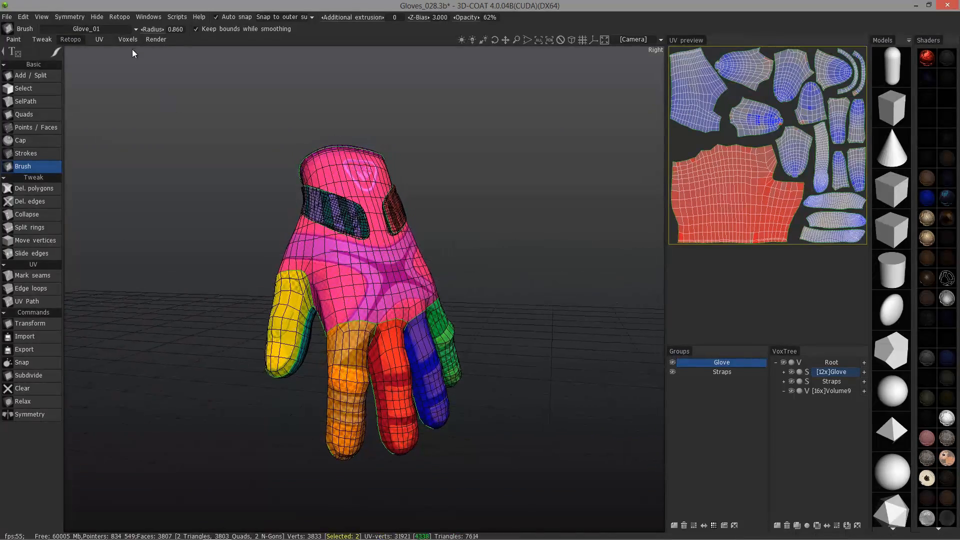
Step: Return to the Voxels room and select the Volume97 layer
{"action": "left_click", "coordinate": [128, 39]}
{"action": "left_click_drag", "start_coordinate": [392, 201], "coordinate": [390, 200], "text": "alt"}
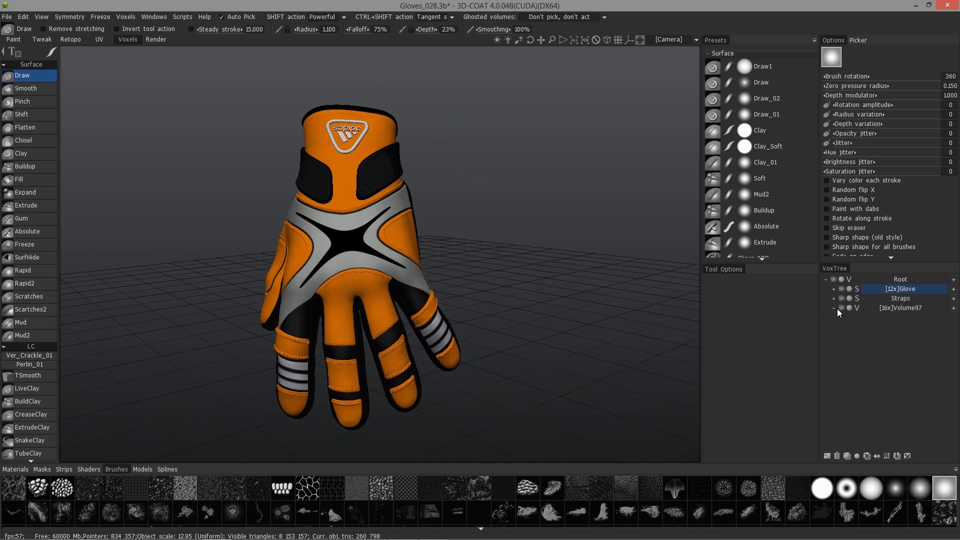
{"action": "left_click", "coordinate": [910, 307]}
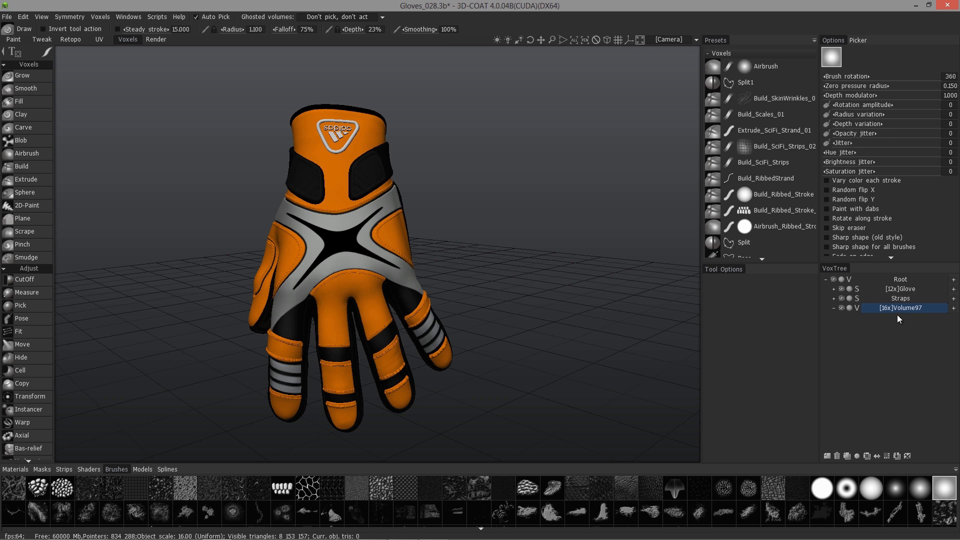
Step: Add an empty volume under Root and view the glove's size against the scene grid
{"action": "left_click", "coordinate": [953, 280]}
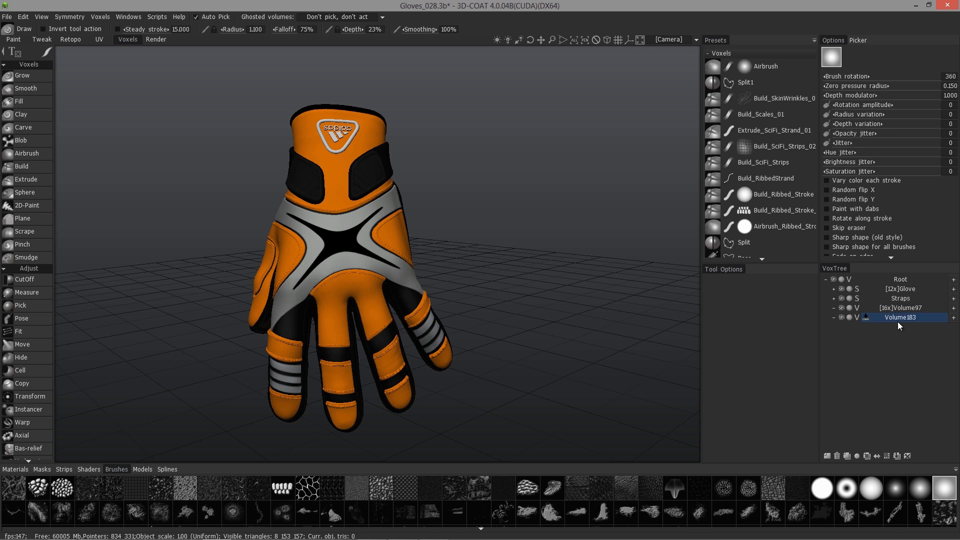
{"action": "mouse_move", "coordinate": [360, 323]}
{"action": "left_mouse_down", "text": "alt"}
{"action": "mouse_move", "coordinate": [305, 324]}
{"action": "mouse_move", "coordinate": [345, 325]}
{"action": "left_mouse_up", "text": "alt"}
{"action": "right_click_drag", "start_coordinate": [345, 325], "coordinate": [322, 225], "text": "alt"}
{"action": "left_click_drag", "start_coordinate": [321, 225], "coordinate": [376, 153], "text": "alt"}
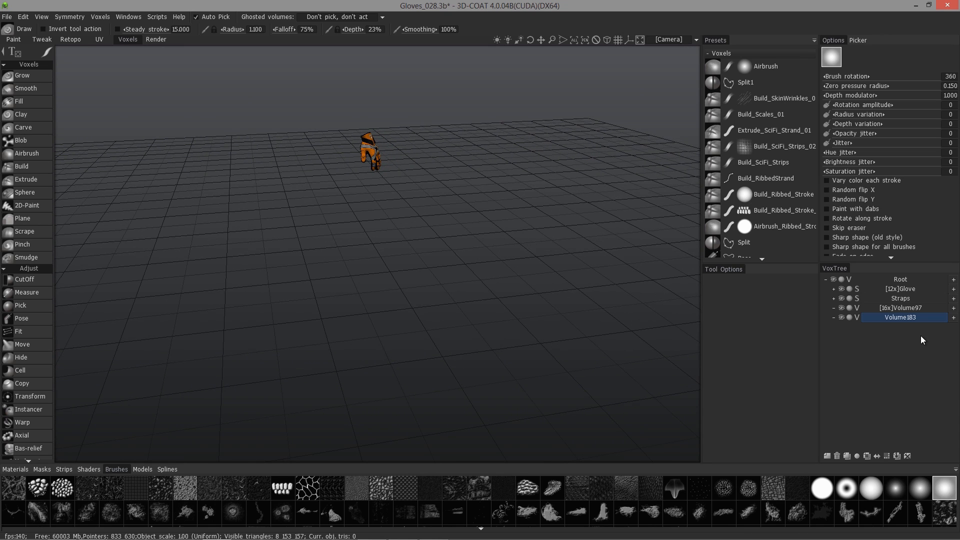
{"action": "left_click", "coordinate": [888, 320]}
{"action": "left_click_drag", "start_coordinate": [520, 185], "coordinate": [644, 325]}
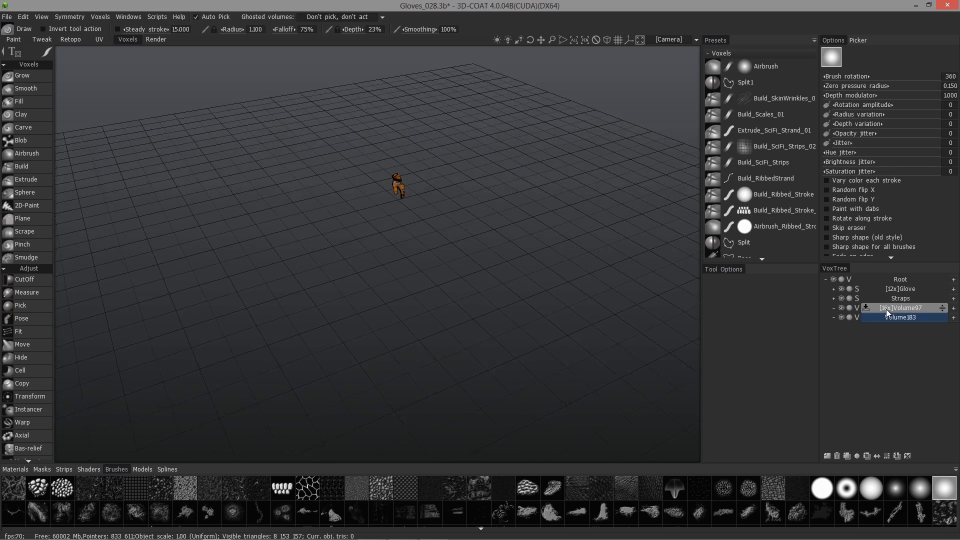
Step: Compare the object scale of Volume97 with the new empty volume, and delete the new volume
{"action": "left_click", "coordinate": [902, 308]}
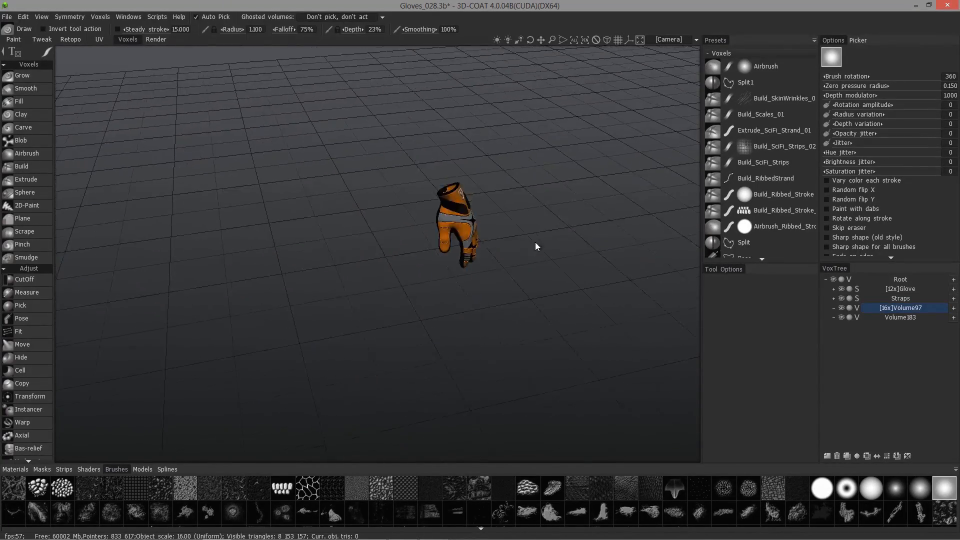
{"action": "left_click", "coordinate": [904, 317]}
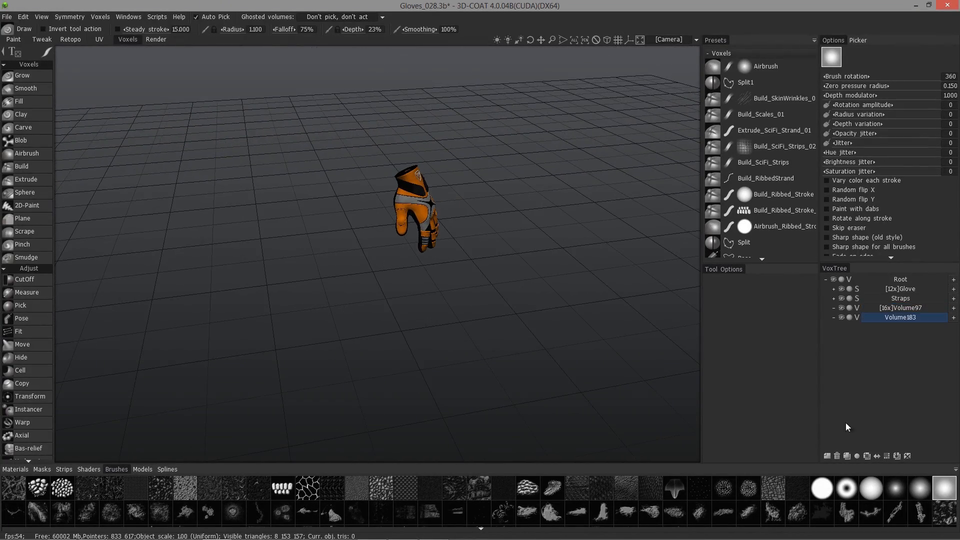
{"action": "left_click", "coordinate": [836, 456]}
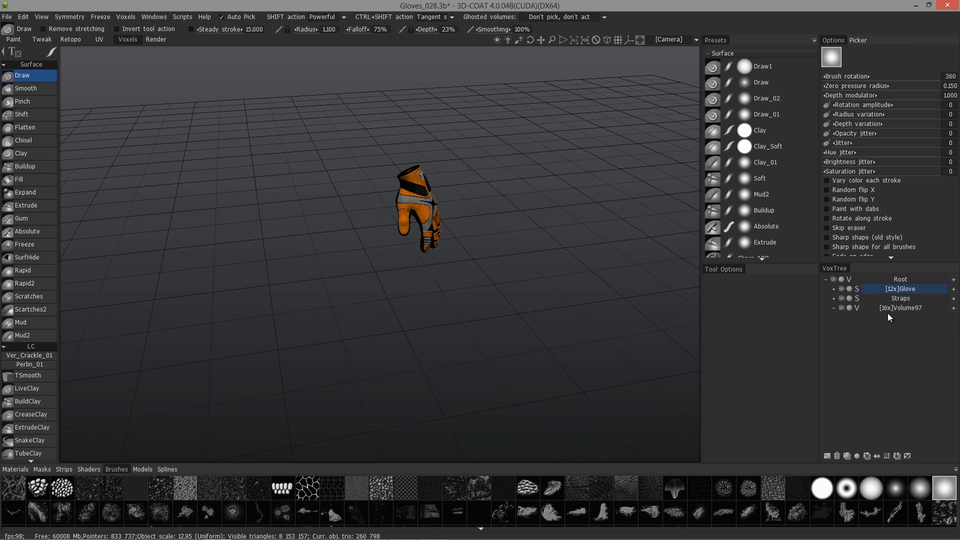
Step: Select the Volume97 layer again and bring the glove closer in the viewport
{"action": "left_click", "coordinate": [905, 308]}
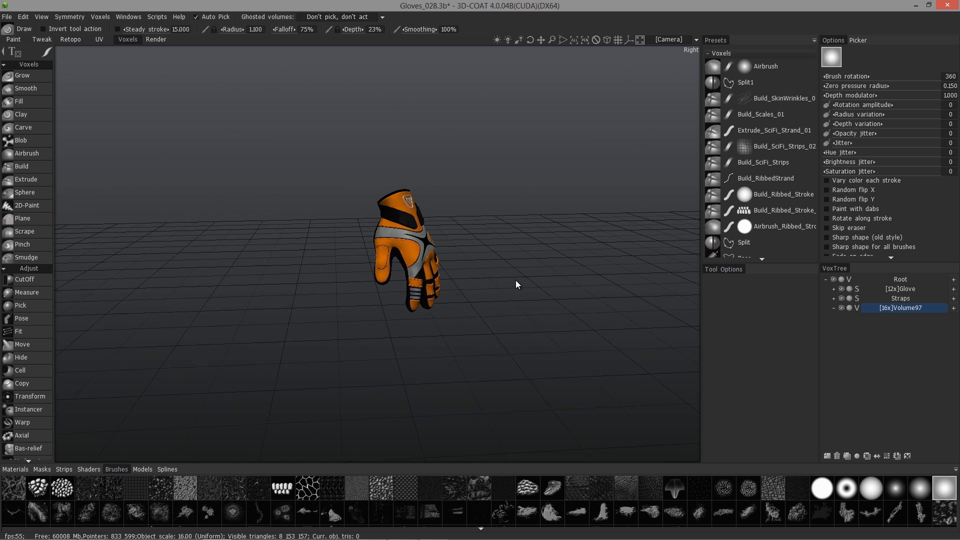
{"action": "left_click", "coordinate": [910, 308]}
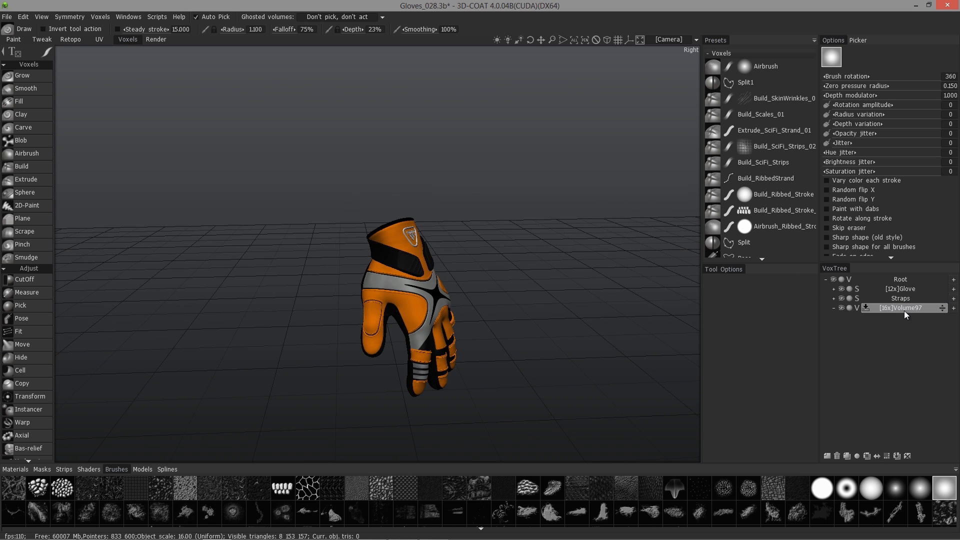
{"action": "middle_click_drag", "start_coordinate": [583, 332], "coordinate": [583, 362]}
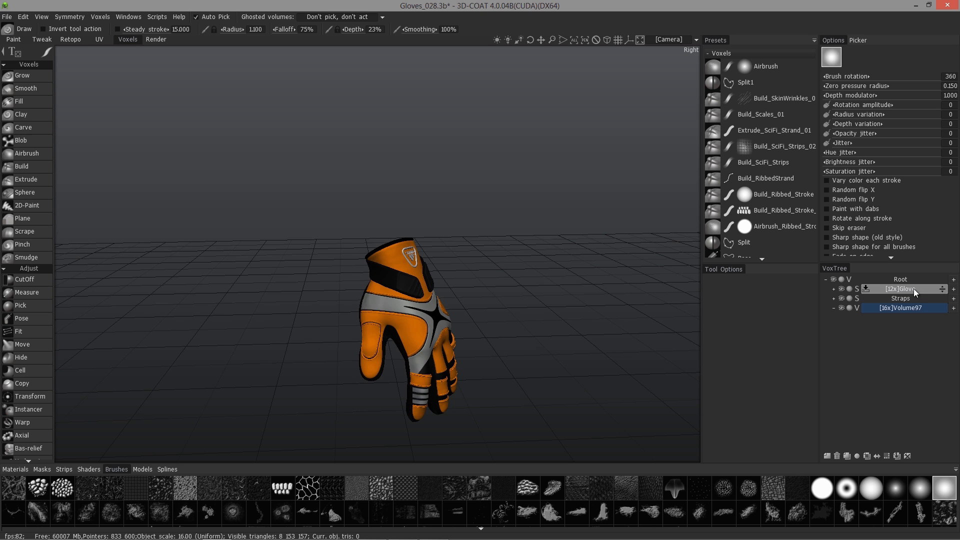
Step: Hide the Straps layer, check the Glove layer's sublayers, and make Volume97 the active layer
{"action": "left_click", "coordinate": [842, 298]}
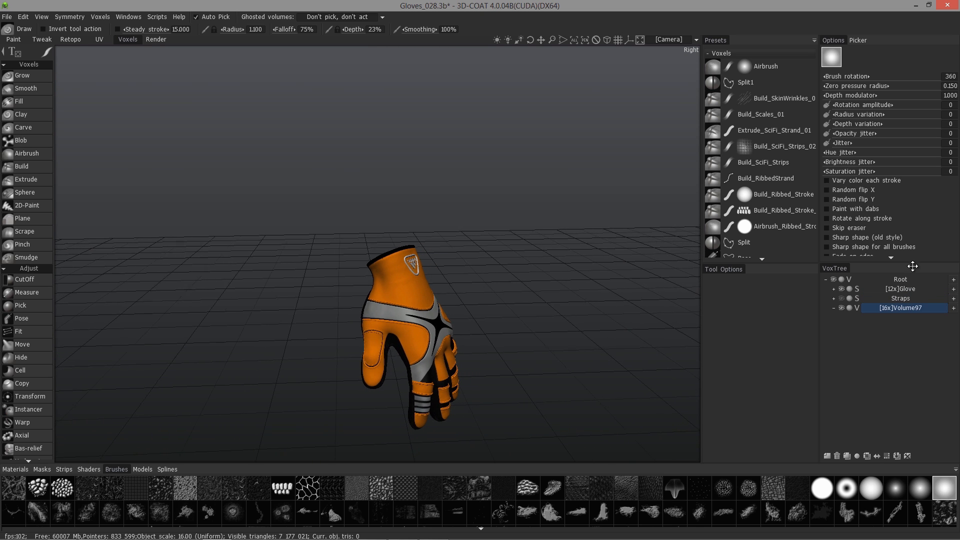
{"action": "left_click", "coordinate": [910, 289]}
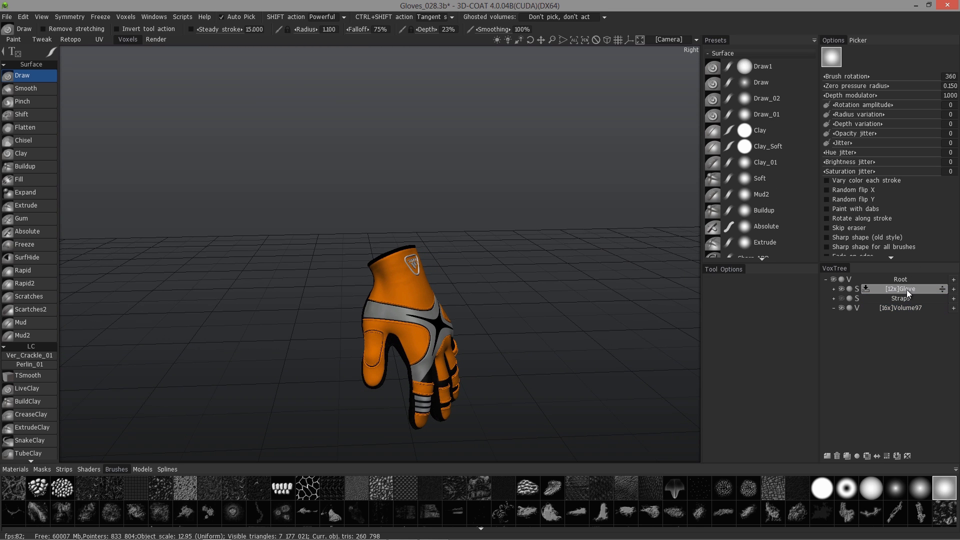
{"action": "left_click", "coordinate": [834, 289]}
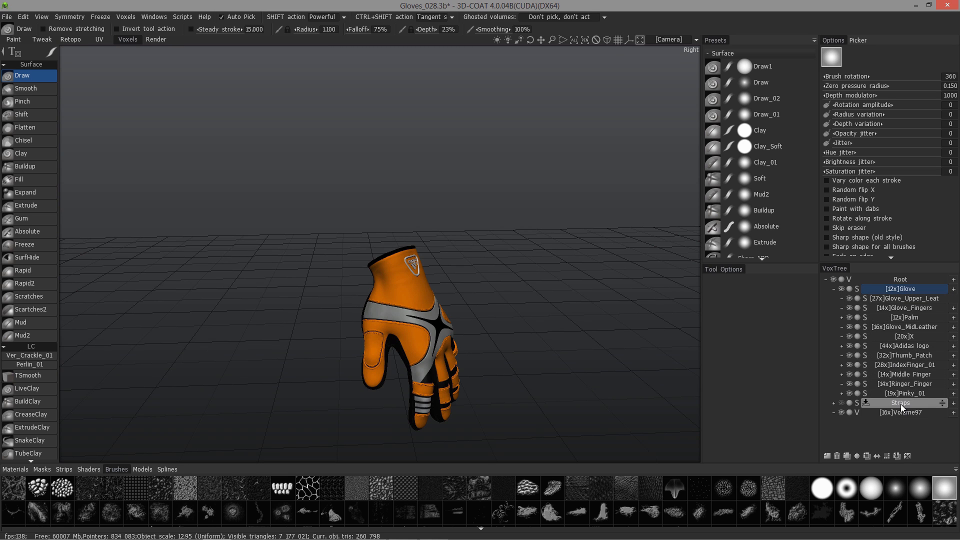
{"action": "left_click", "coordinate": [834, 289]}
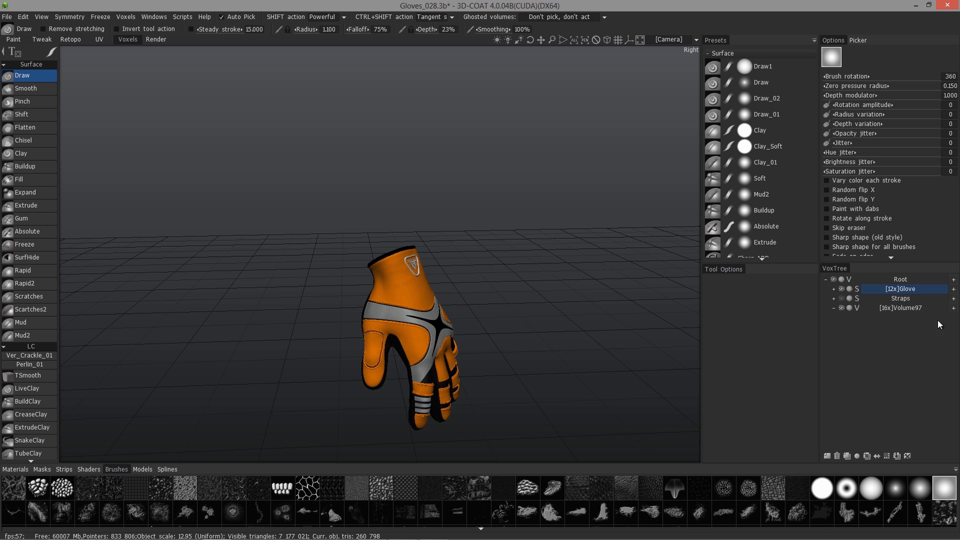
{"action": "left_click", "coordinate": [907, 310]}
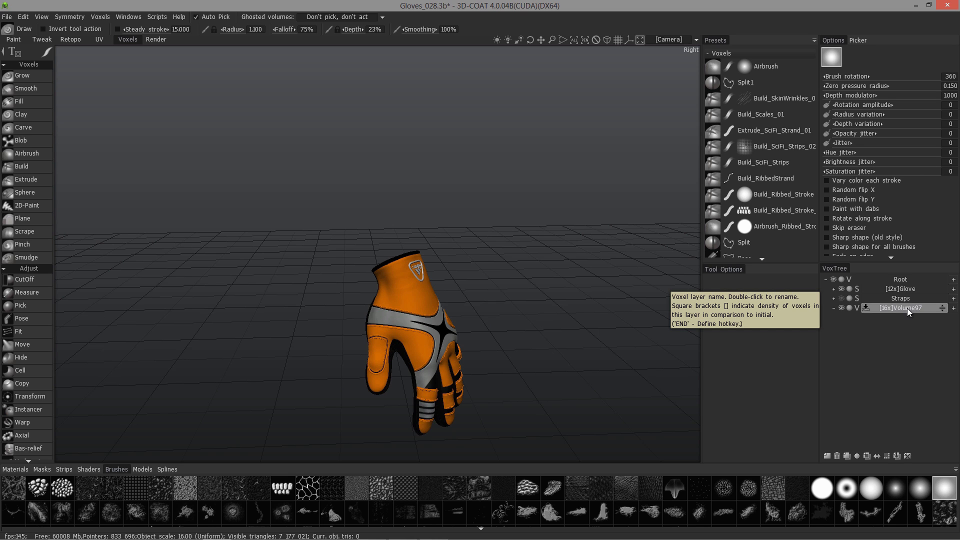
Step: Show the Volume97 layer and hide the Glove layer so that only the single merged volume is displayed
{"action": "right_click", "coordinate": [907, 308]}
{"action": "mouse_move", "coordinate": [908, 307]}
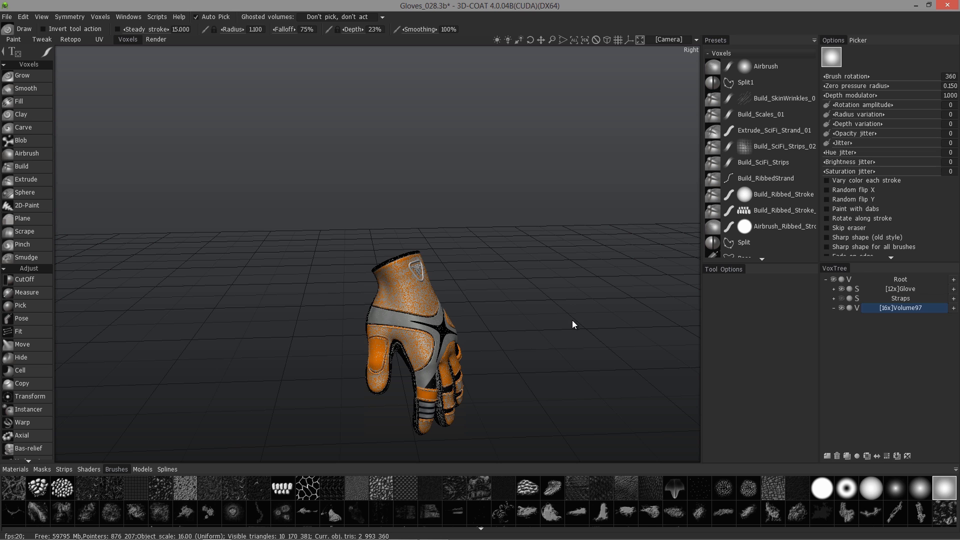
{"action": "middle_click_drag", "start_coordinate": [577, 320], "coordinate": [536, 280]}
{"action": "left_click_drag", "start_coordinate": [405, 239], "coordinate": [405, 270], "text": "alt"}
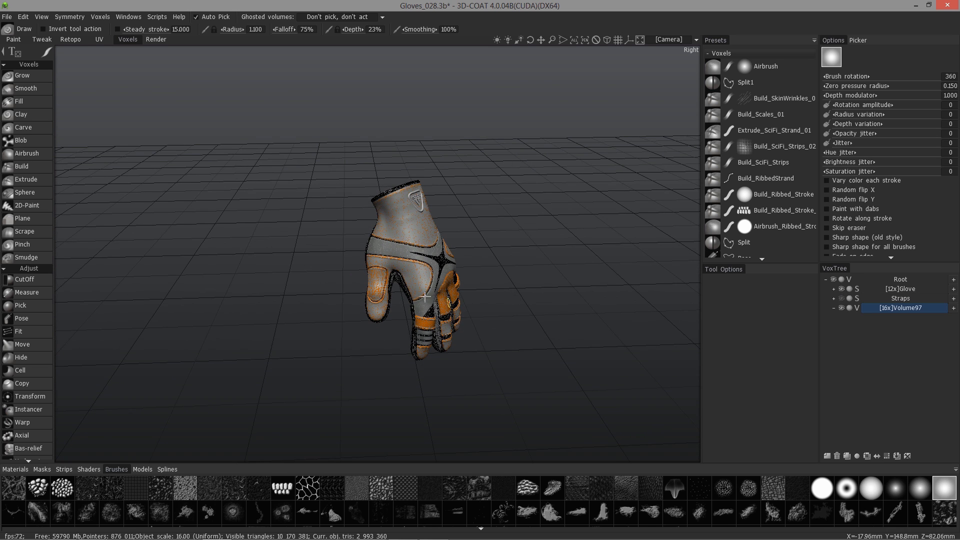
{"action": "left_click", "coordinate": [841, 289]}
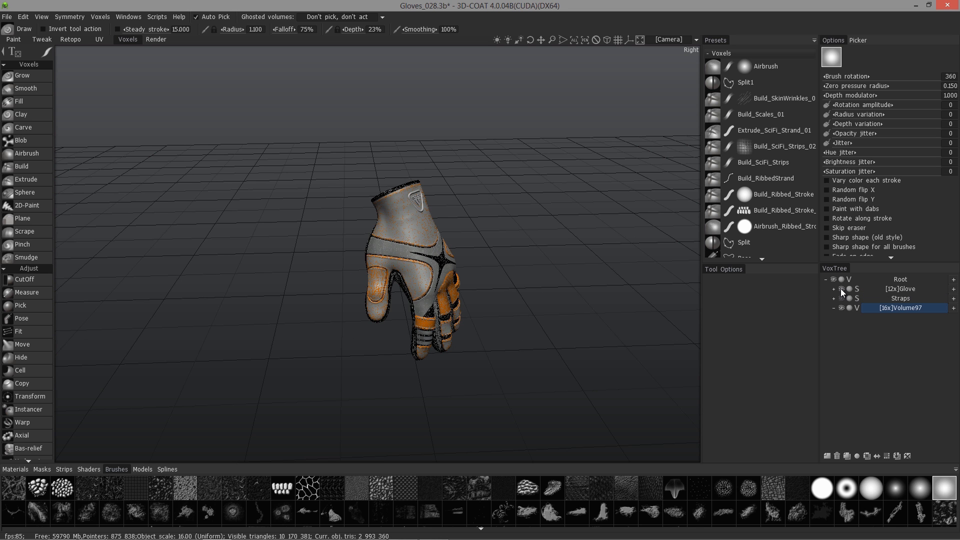
Step: Inspect the Volume97 glove from several sides, including the cuff, palm and fingertips
{"action": "mouse_move", "coordinate": [418, 176]}
{"action": "left_mouse_down", "text": "alt"}
{"action": "mouse_move", "coordinate": [427, 315]}
{"action": "mouse_move", "coordinate": [457, 315]}
{"action": "left_mouse_up", "text": "alt"}
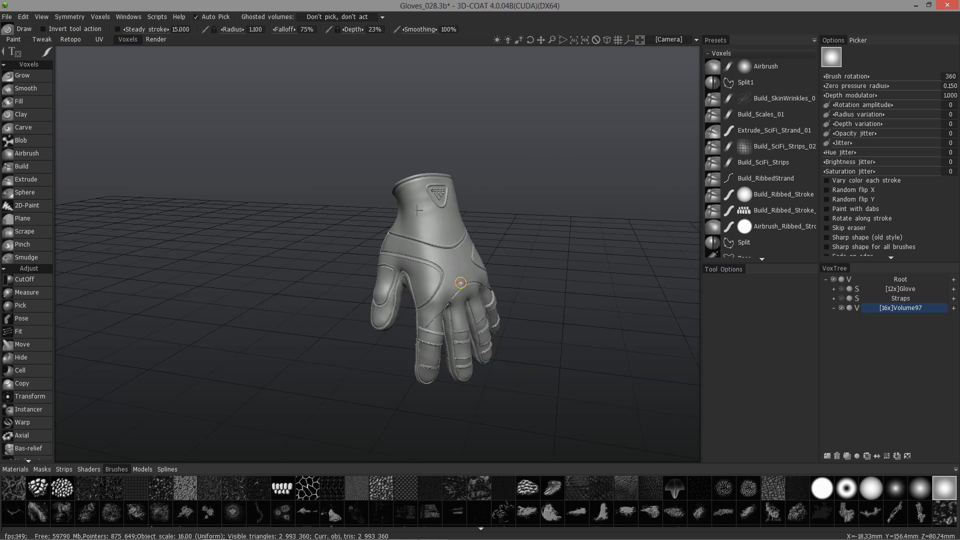
{"action": "right_click_drag", "start_coordinate": [456, 315], "coordinate": [505, 302], "text": "alt"}
{"action": "left_click_drag", "start_coordinate": [440, 200], "coordinate": [416, 186], "text": "alt"}
{"action": "middle_click_drag", "start_coordinate": [470, 310], "coordinate": [483, 276], "text": "alt"}
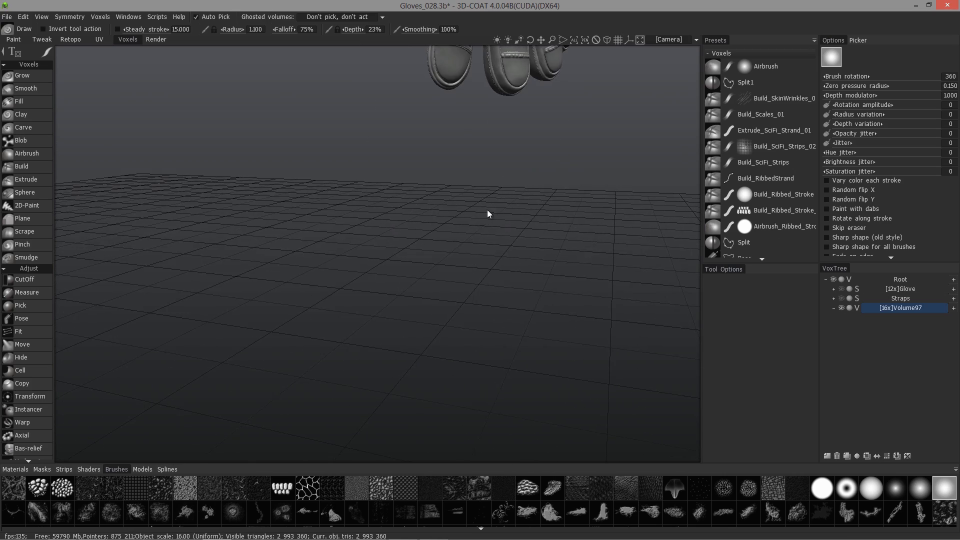
{"action": "middle_click_drag", "start_coordinate": [492, 150], "coordinate": [503, 187], "text": "alt"}
{"action": "mouse_move", "coordinate": [503, 187]}
{"action": "left_mouse_down", "text": "alt"}
{"action": "mouse_move", "coordinate": [493, 193]}
{"action": "mouse_move", "coordinate": [514, 221]}
{"action": "mouse_move", "coordinate": [625, 160]}
{"action": "mouse_move", "coordinate": [609, 175]}
{"action": "mouse_move", "coordinate": [500, 125]}
{"action": "mouse_move", "coordinate": [515, 94]}
{"action": "mouse_move", "coordinate": [525, 105]}
{"action": "left_mouse_up", "text": "alt"}
Step: Review the Glove layer's sublayers and its subtree merging commands, and collapse the layer again
{"action": "left_click", "coordinate": [834, 289]}
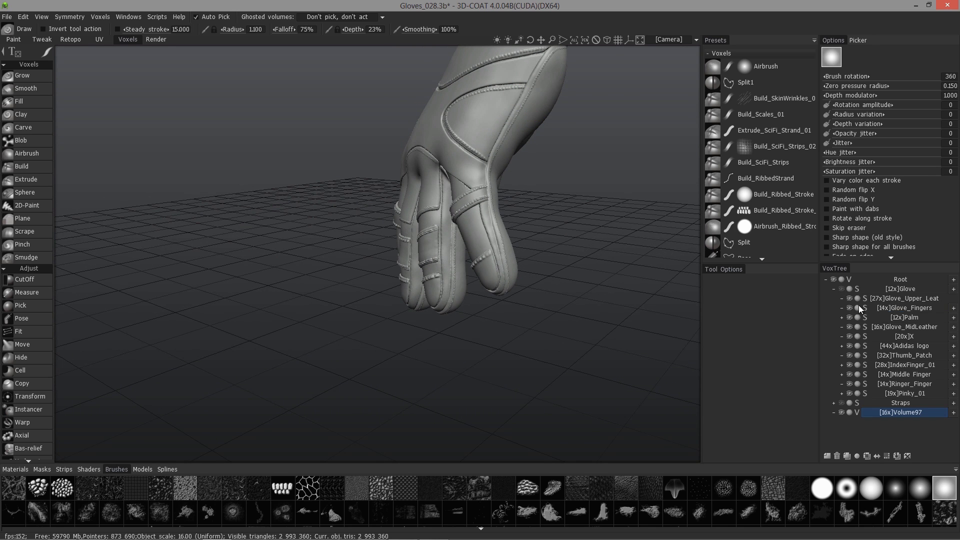
{"action": "left_click", "coordinate": [892, 293]}
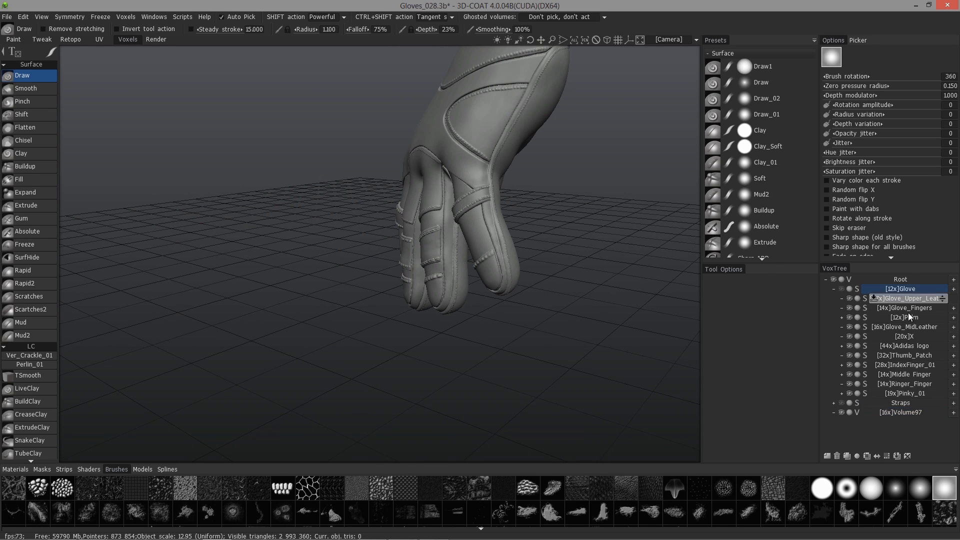
{"action": "right_click", "coordinate": [905, 290]}
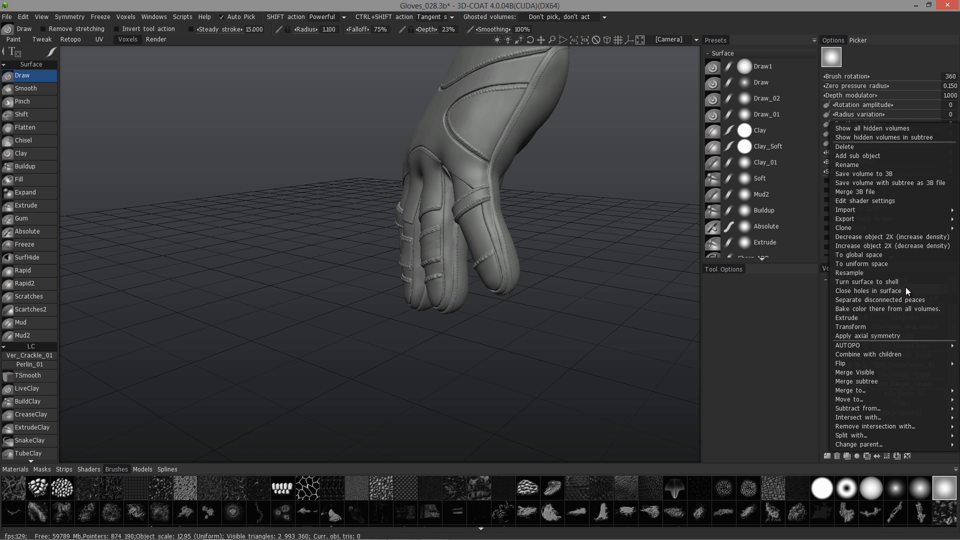
{"action": "left_click", "coordinate": [873, 381]}
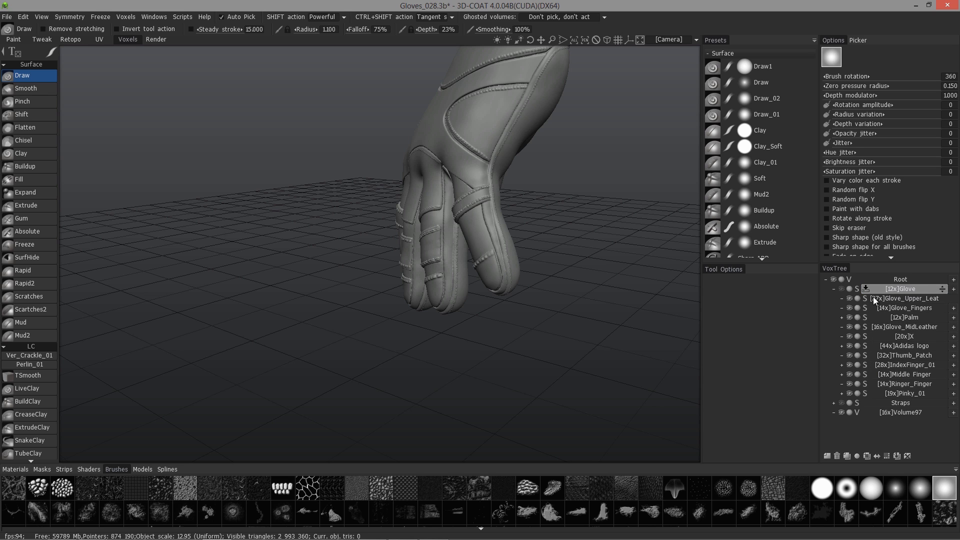
{"action": "left_click", "coordinate": [833, 289]}
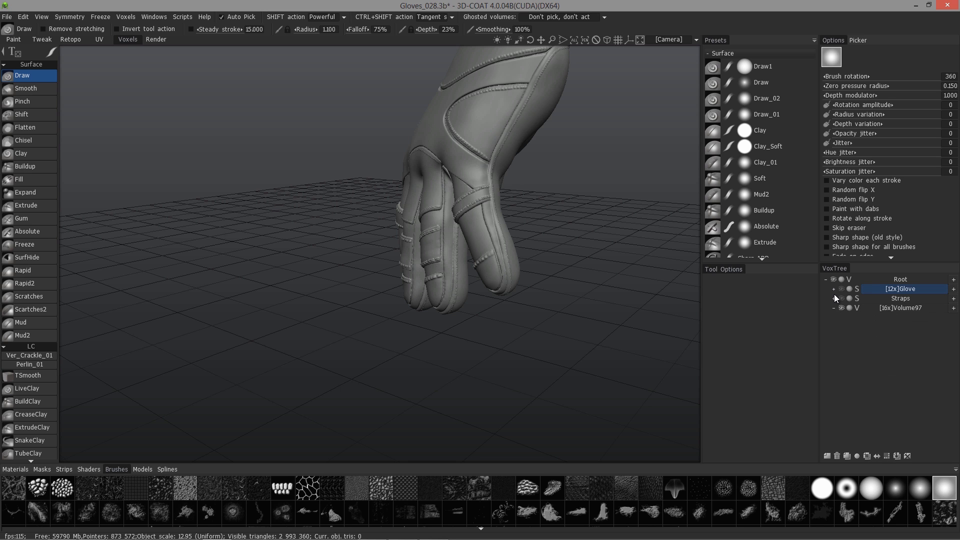
Step: Rename the Volume97 layer as Glove Proxy
{"action": "left_click", "coordinate": [908, 308]}
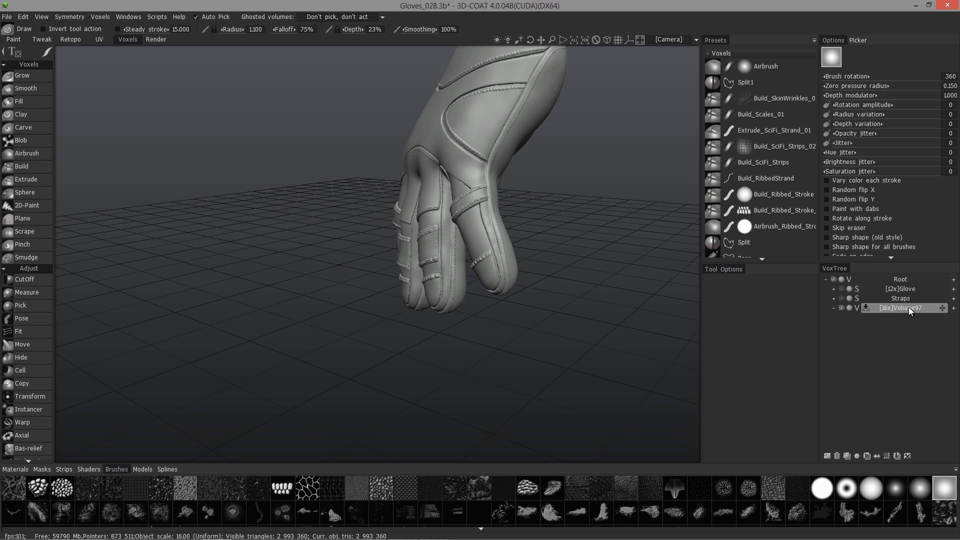
{"action": "double_click", "coordinate": [908, 308]}
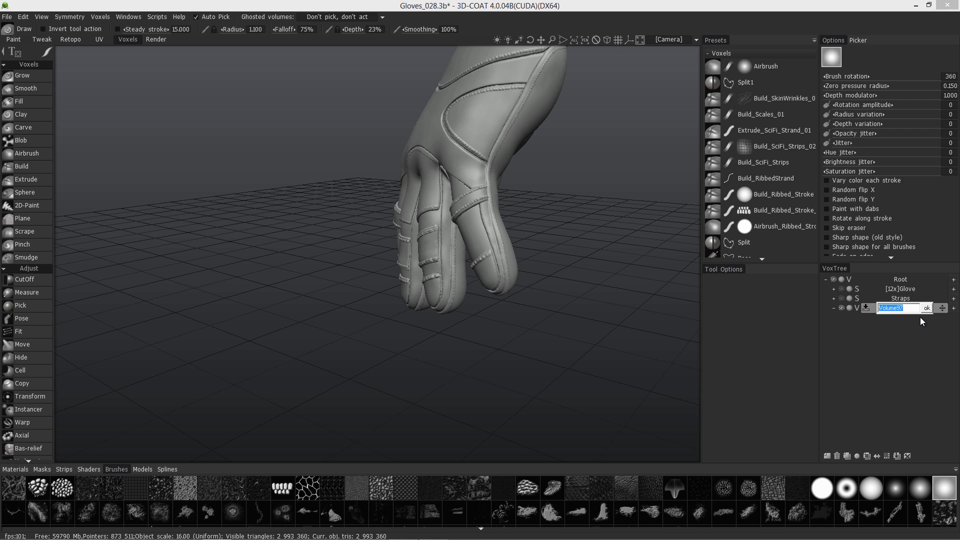
{"action": "type", "text": "Glove Proxy"}
{"action": "key", "text": "Return"}
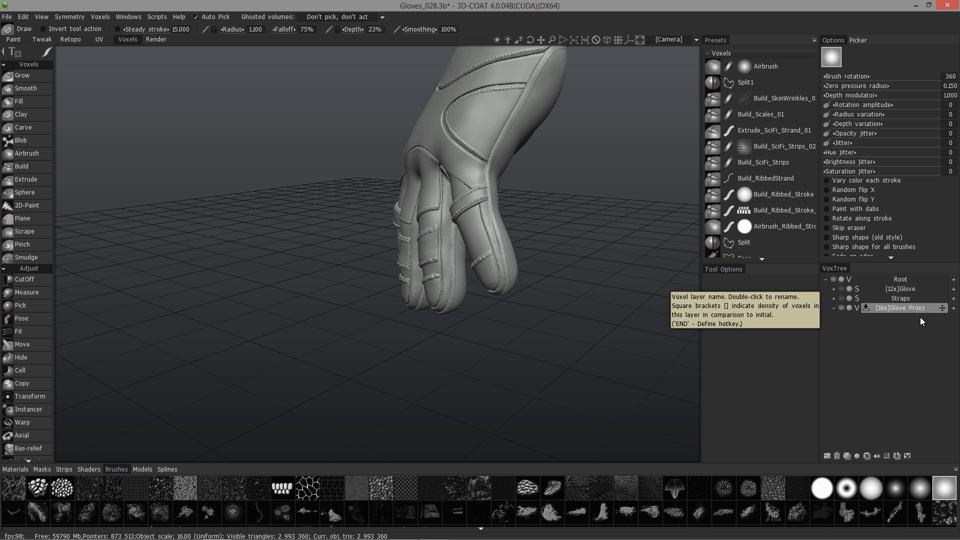
Step: Compare Glove Proxy with the detailed Glove layer by showing Glove temporarily, and leave only the proxy visible
{"action": "left_click_drag", "start_coordinate": [650, 216], "coordinate": [486, 251]}
{"action": "left_click_drag", "start_coordinate": [350, 178], "coordinate": [400, 204], "text": "alt"}
{"action": "middle_click_drag", "start_coordinate": [400, 203], "coordinate": [375, 260]}
{"action": "mouse_move", "coordinate": [375, 260]}
{"action": "left_mouse_down", "text": "alt"}
{"action": "mouse_move", "coordinate": [414, 244]}
{"action": "mouse_move", "coordinate": [452, 283]}
{"action": "mouse_move", "coordinate": [457, 272]}
{"action": "mouse_move", "coordinate": [465, 280]}
{"action": "mouse_move", "coordinate": [422, 208]}
{"action": "mouse_move", "coordinate": [336, 278]}
{"action": "mouse_move", "coordinate": [322, 311]}
{"action": "mouse_move", "coordinate": [383, 302]}
{"action": "left_mouse_up", "text": "alt"}
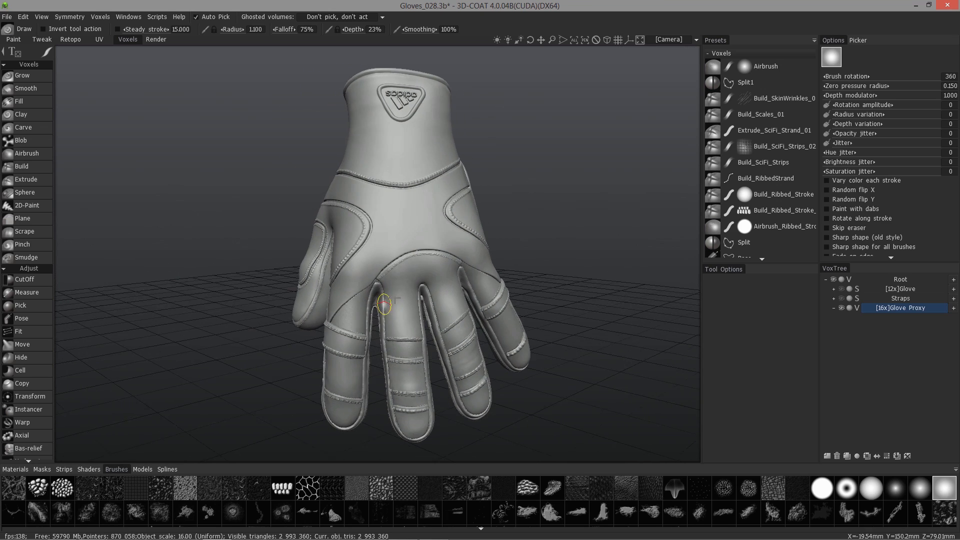
{"action": "left_click", "coordinate": [892, 309]}
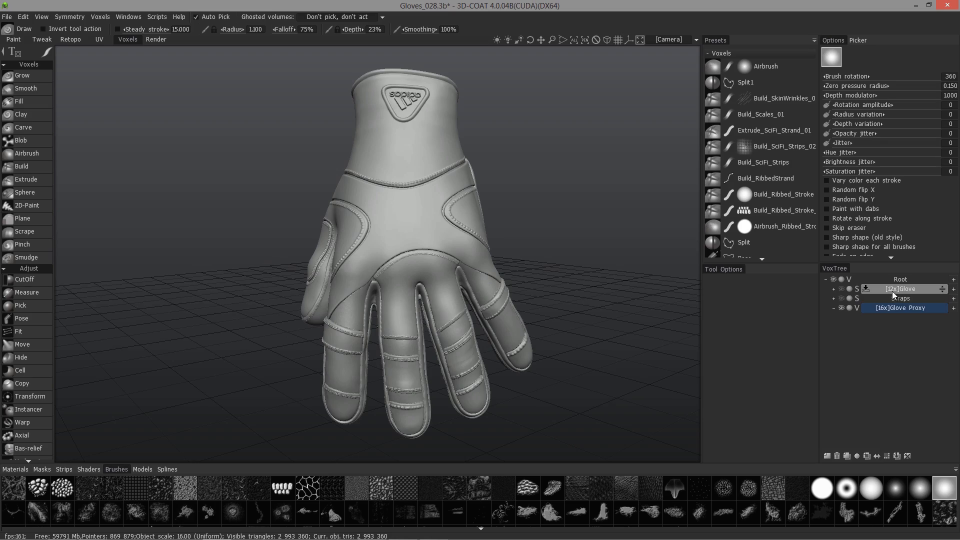
{"action": "left_click", "coordinate": [841, 288]}
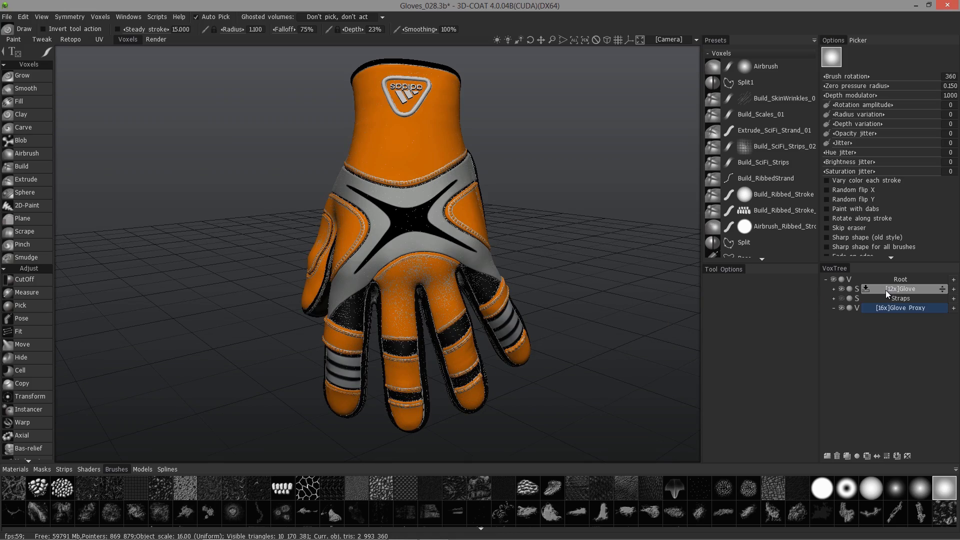
{"action": "left_click_drag", "start_coordinate": [305, 237], "coordinate": [378, 224], "text": "alt"}
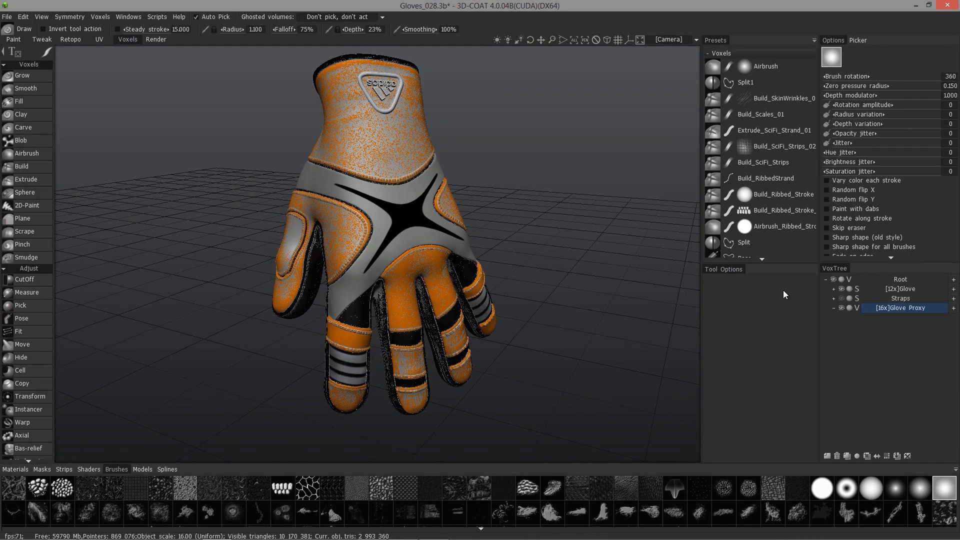
{"action": "left_click", "coordinate": [900, 308]}
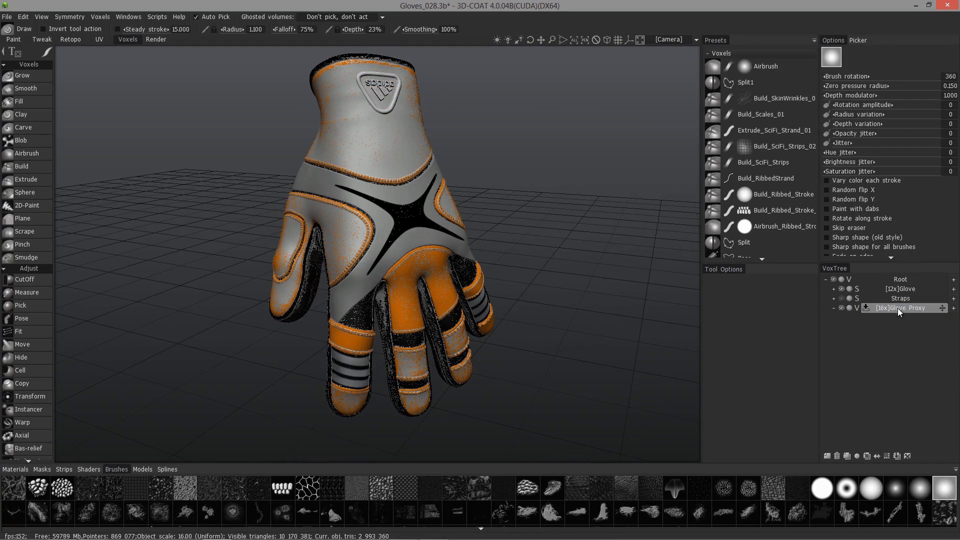
{"action": "left_click", "coordinate": [841, 289]}
{"action": "left_click", "coordinate": [841, 298]}
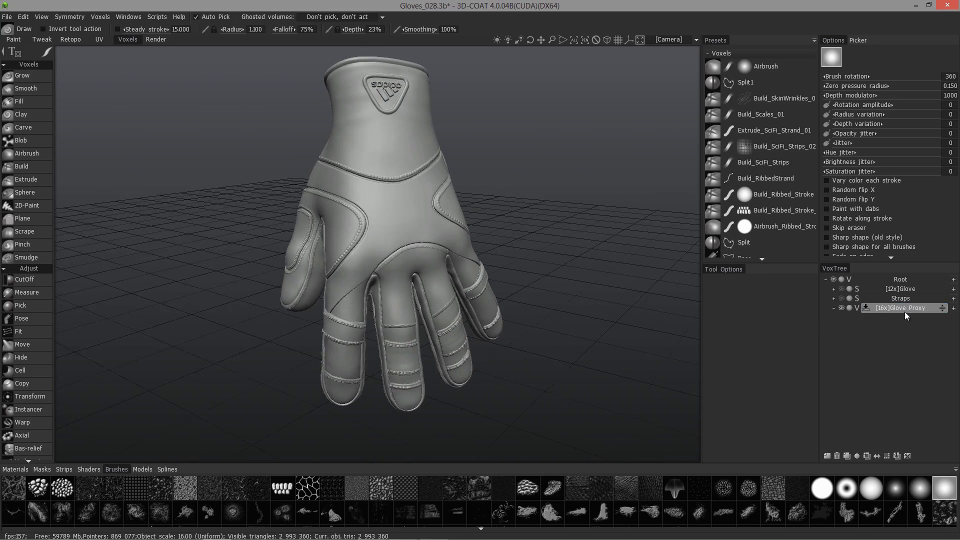
Step: Check the retopology mesh around Glove Proxy, and return to the voxel workspace
{"action": "left_click", "coordinate": [70, 39]}
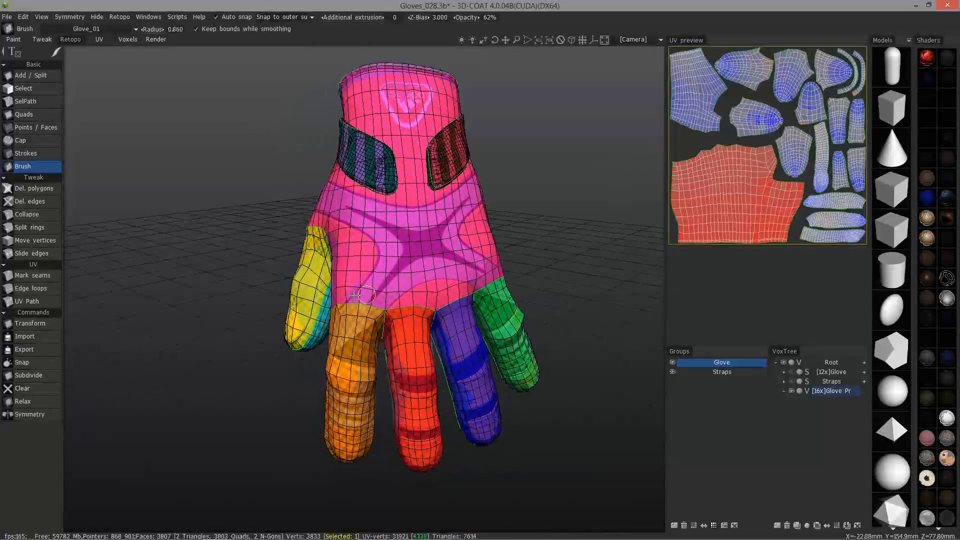
{"action": "left_click", "coordinate": [127, 39]}
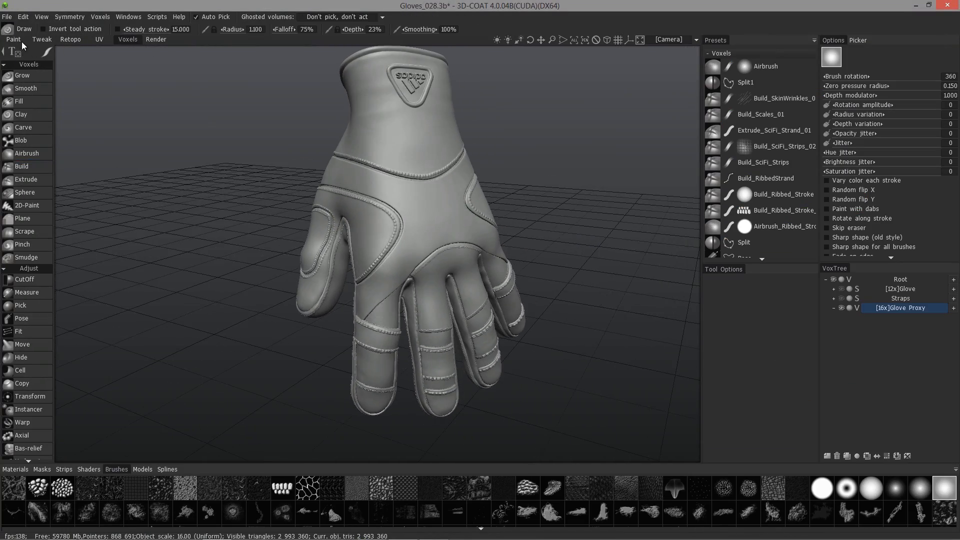
{"action": "scroll", "coordinate": [300, 206], "scroll_direction": "down", "scroll_amount": 3}
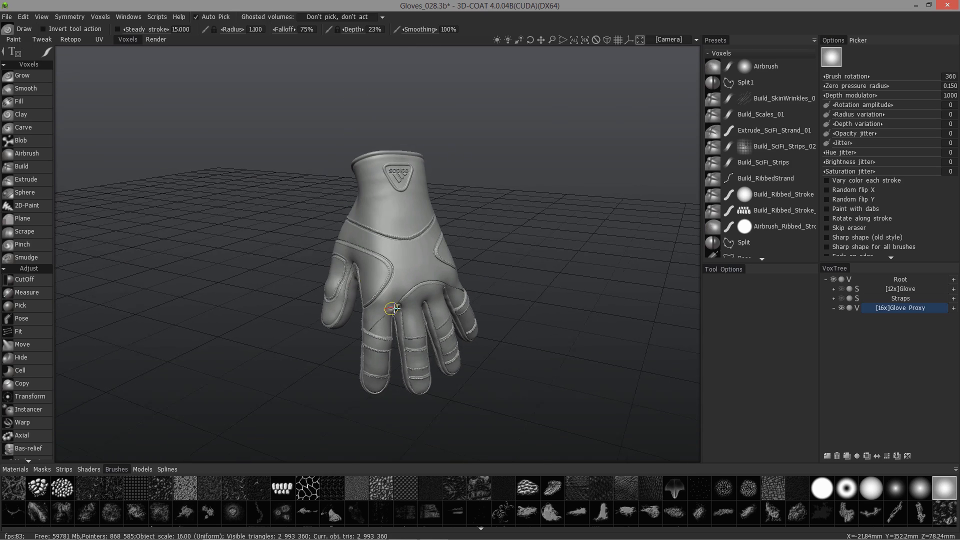
Step: Switch to the Paint workspace and examine the painted glove's object and surface material lists
{"action": "left_click", "coordinate": [13, 39]}
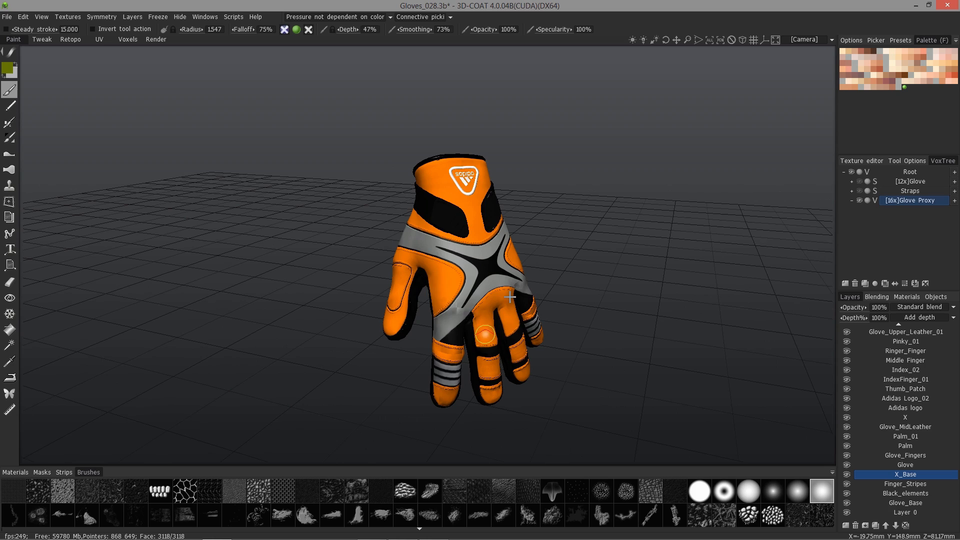
{"action": "left_click_drag", "start_coordinate": [472, 307], "coordinate": [475, 288], "text": "alt"}
{"action": "left_click", "coordinate": [935, 297]}
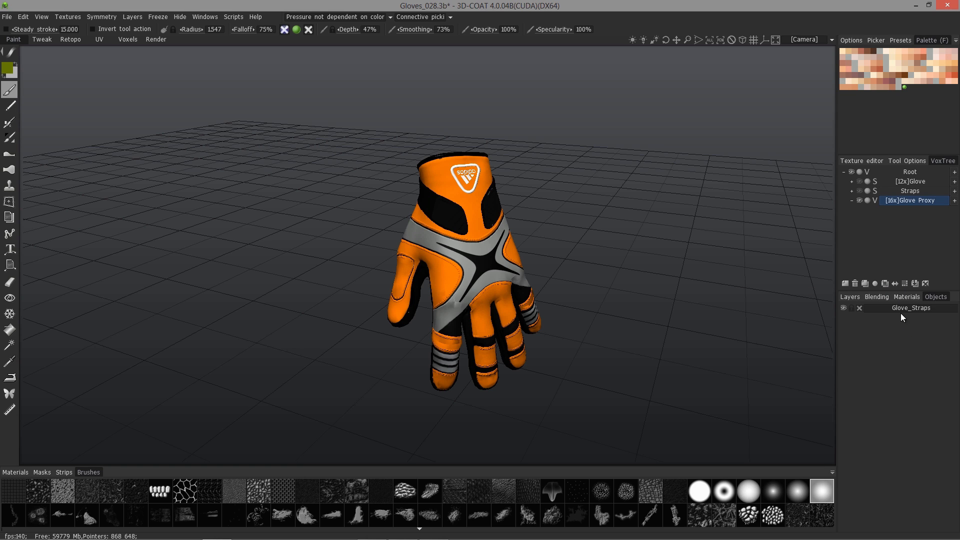
{"action": "left_click", "coordinate": [937, 299]}
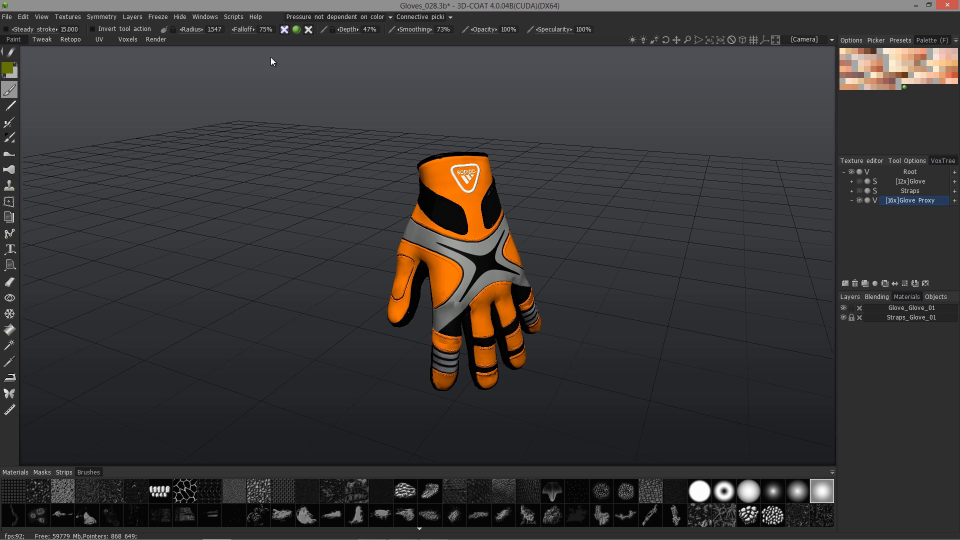
Step: Locate the popup entries for Object Materials (Surfaces) and Sub-Objects, and view the paint object list again
{"action": "left_click", "coordinate": [205, 17]}
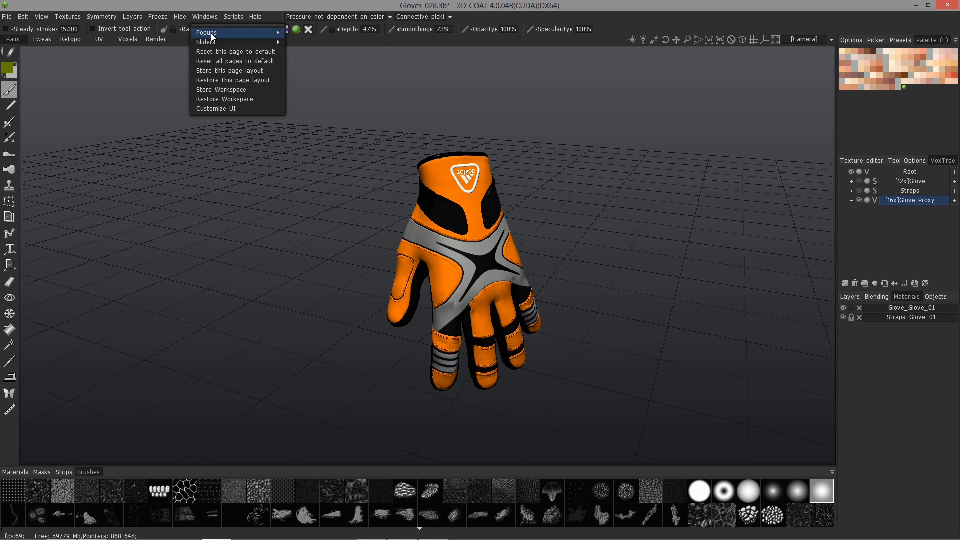
{"action": "mouse_move", "coordinate": [210, 32]}
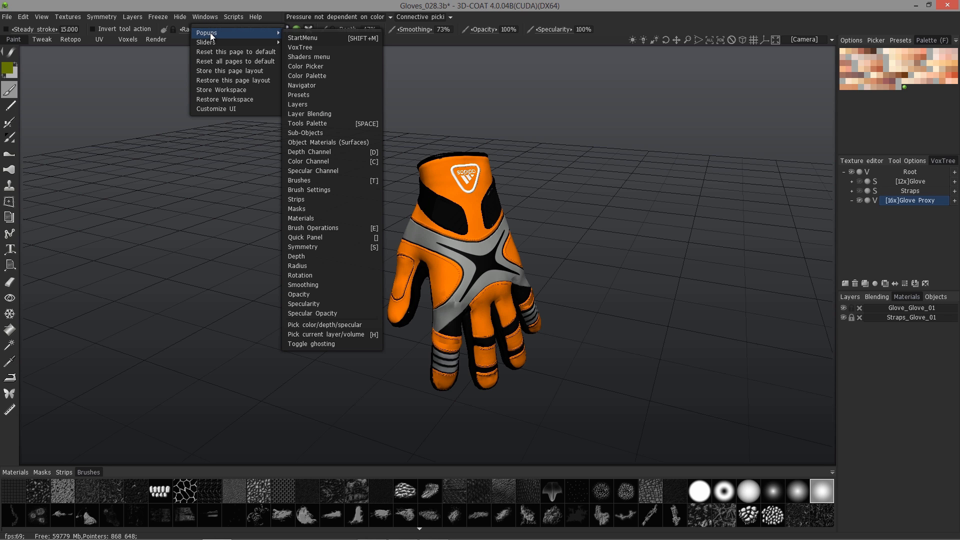
{"action": "left_click", "coordinate": [316, 142]}
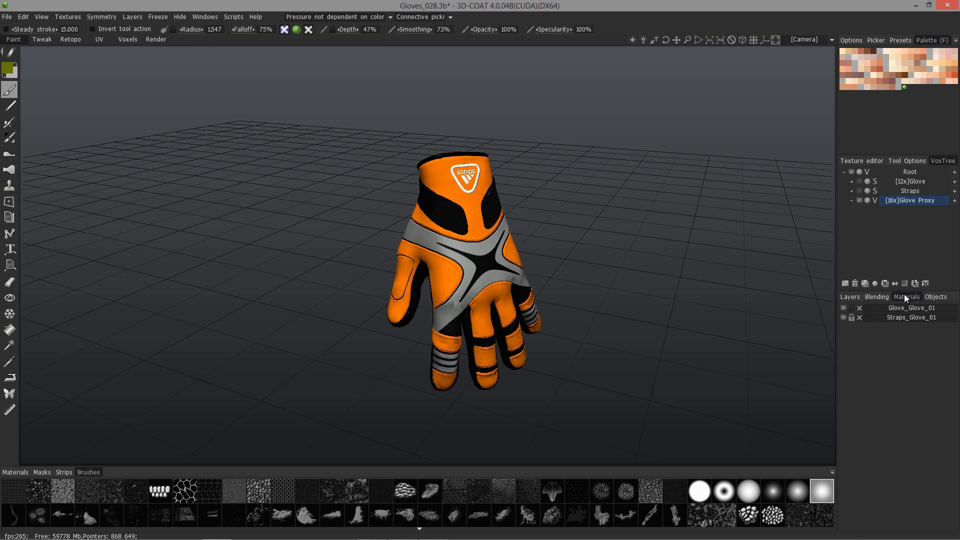
{"action": "left_click", "coordinate": [204, 17]}
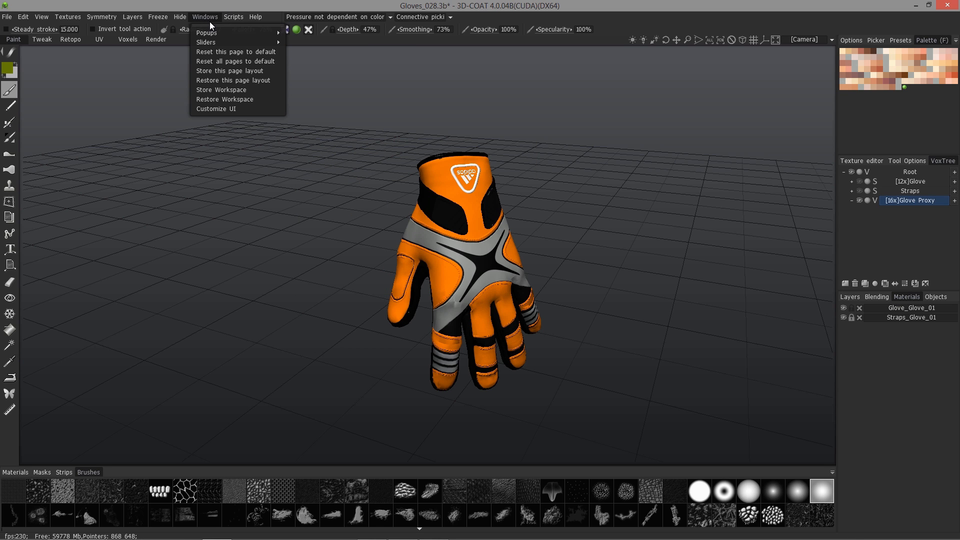
{"action": "mouse_move", "coordinate": [210, 33]}
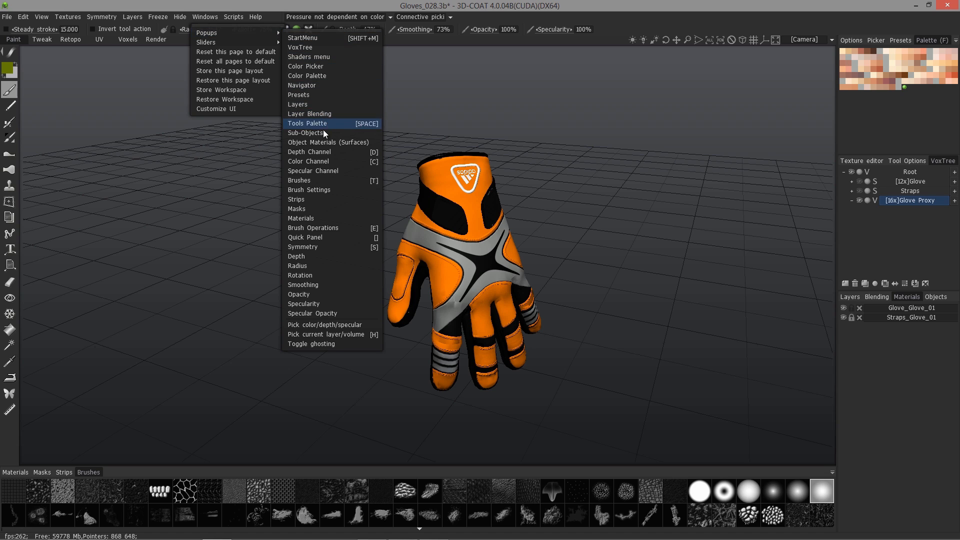
{"action": "left_click", "coordinate": [935, 297]}
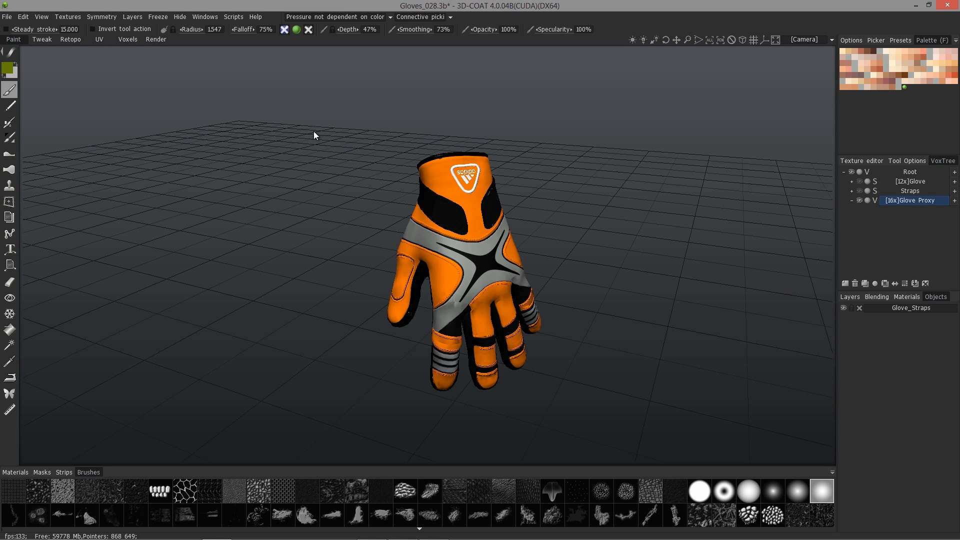
Step: Check the retopology groups against the paint objects, and hide the Straps_Glove_01 surface material in the Paint workspace
{"action": "left_click", "coordinate": [70, 39]}
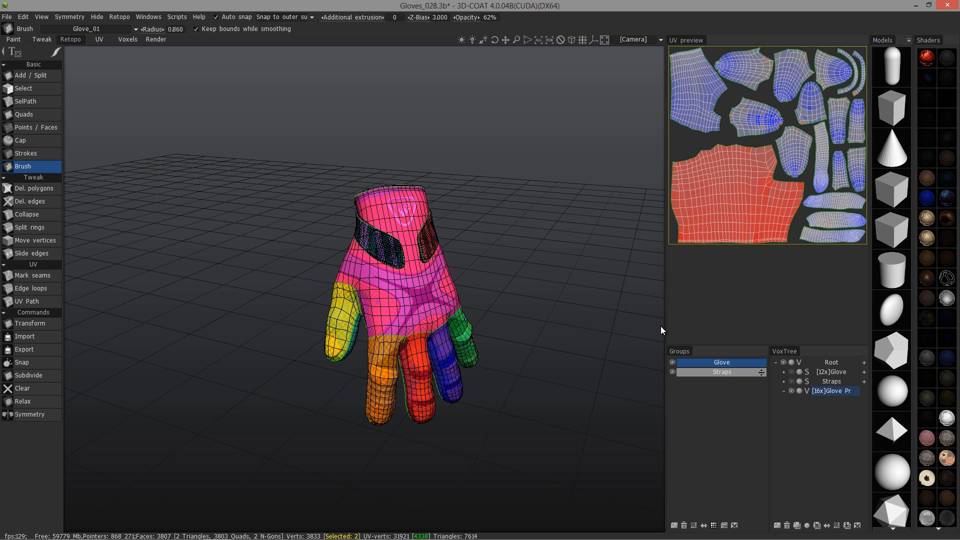
{"action": "left_click", "coordinate": [14, 39]}
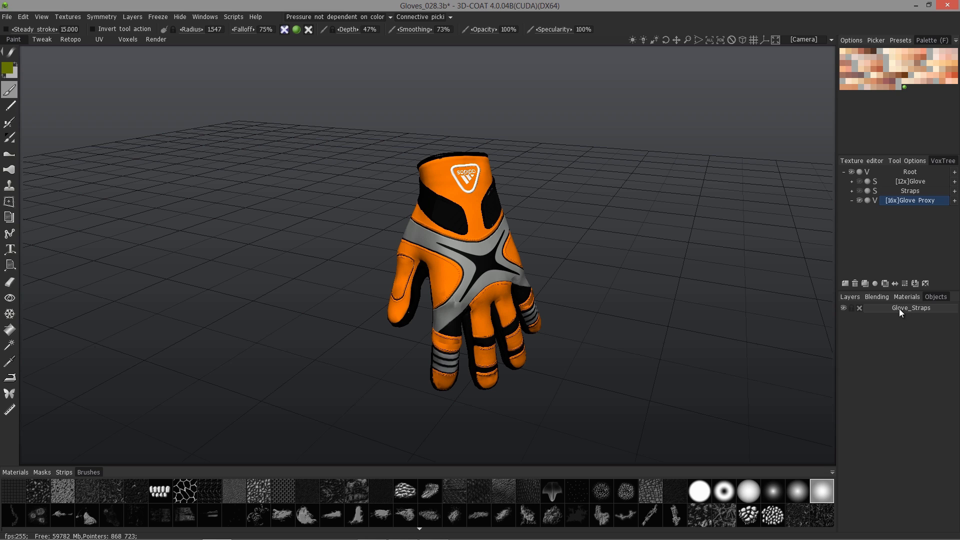
{"action": "left_click", "coordinate": [905, 296]}
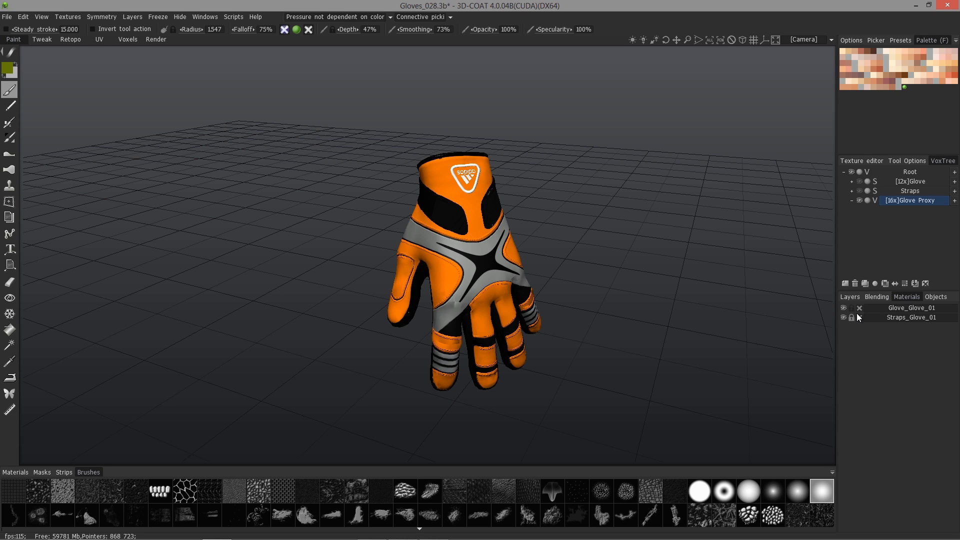
{"action": "left_click", "coordinate": [843, 318]}
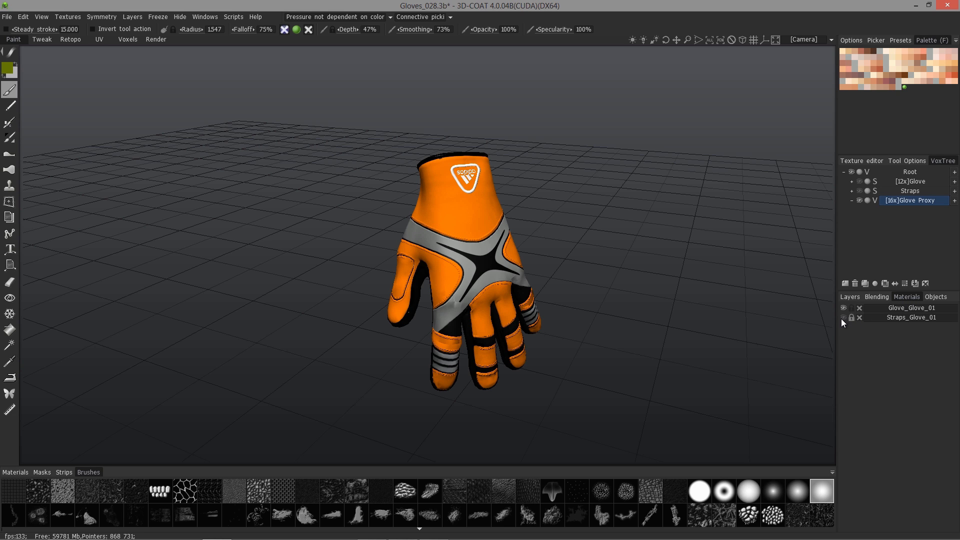
Step: Show the Straps_Glove_01 surface material again, permanently delete the Glove_Straps paint object, and display the paint layer list
{"action": "left_click", "coordinate": [843, 317]}
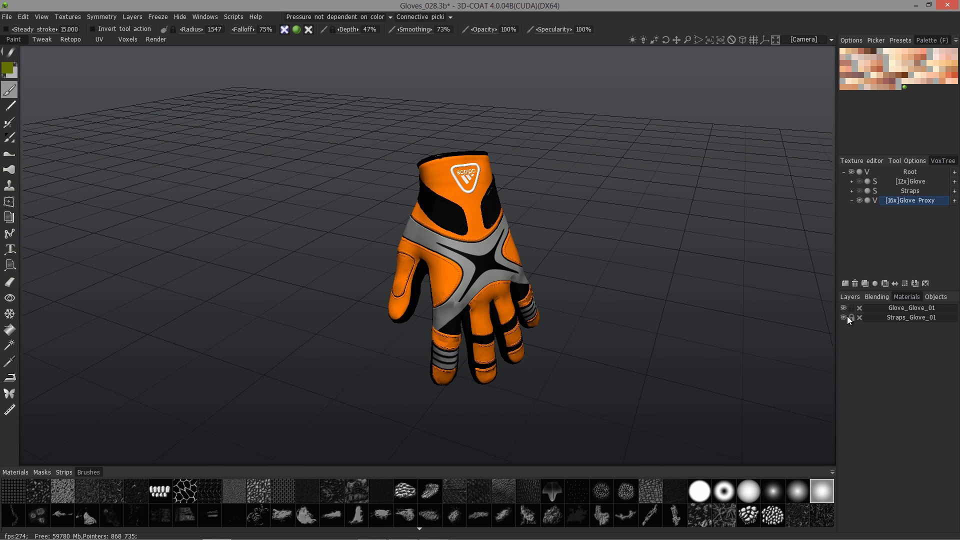
{"action": "left_click", "coordinate": [935, 297]}
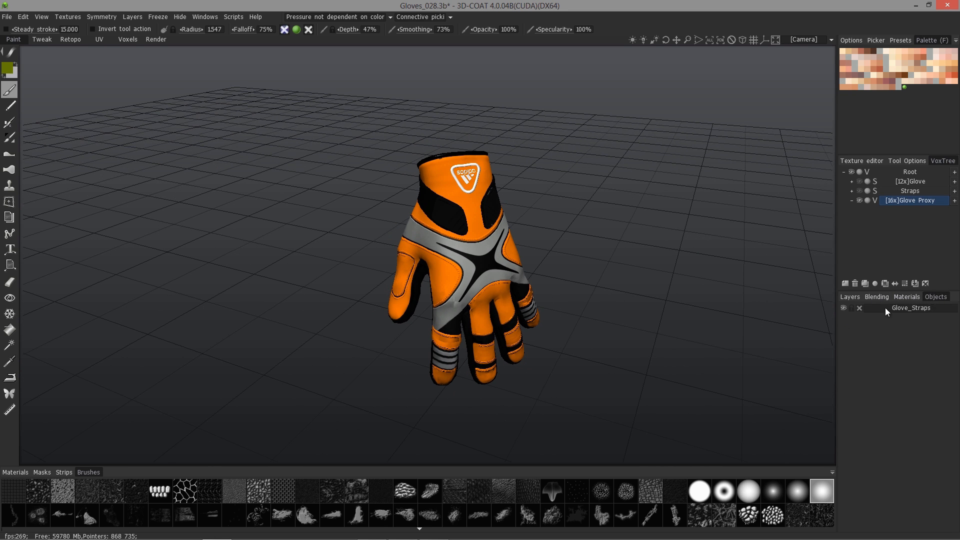
{"action": "left_click", "coordinate": [859, 308]}
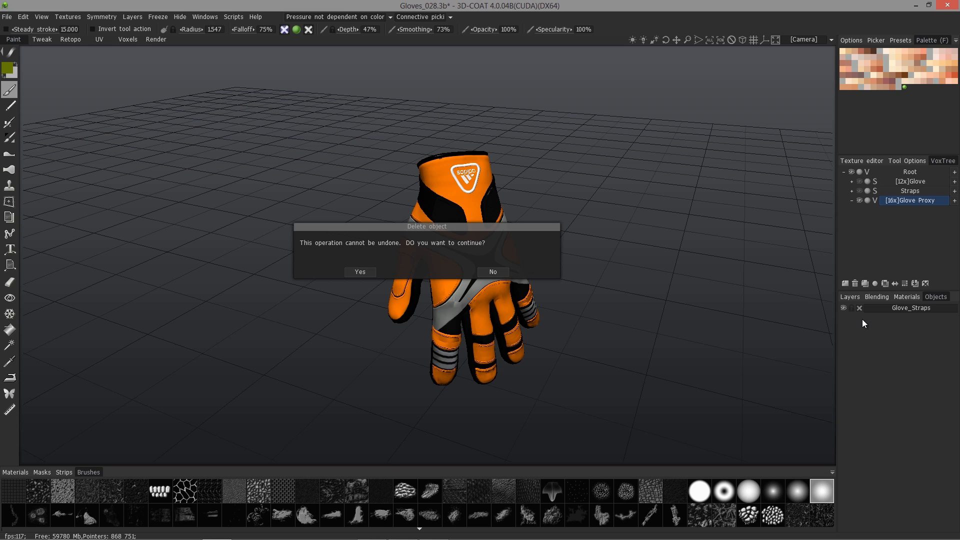
{"action": "left_click", "coordinate": [359, 272]}
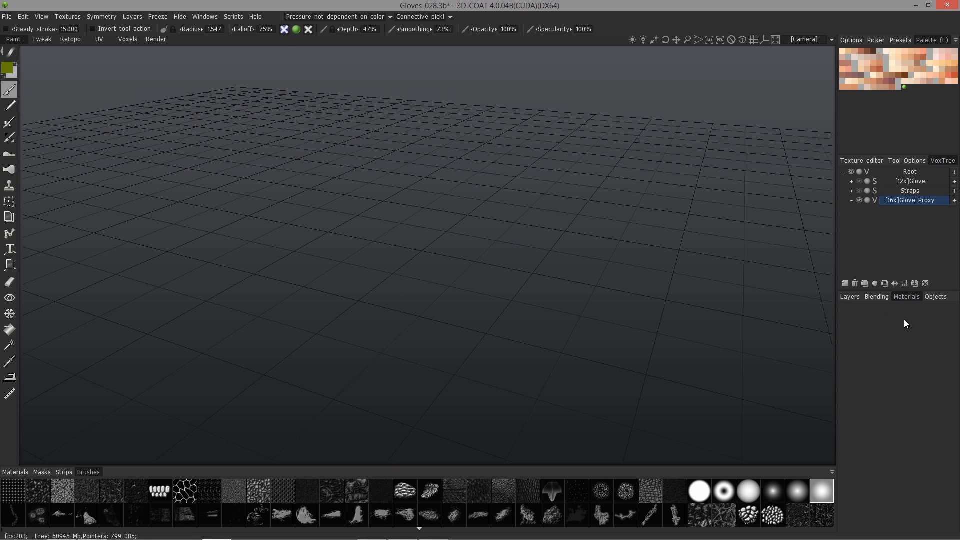
{"action": "left_click", "coordinate": [849, 297]}
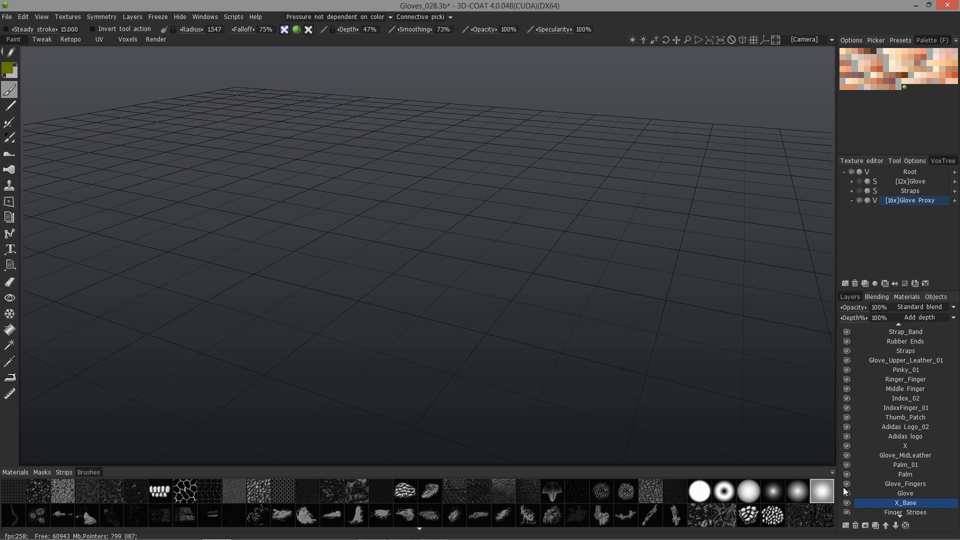
Step: In the voxel workspace, hide the Glove Proxy volume, then show and select the Glove volume
{"action": "left_click", "coordinate": [127, 40]}
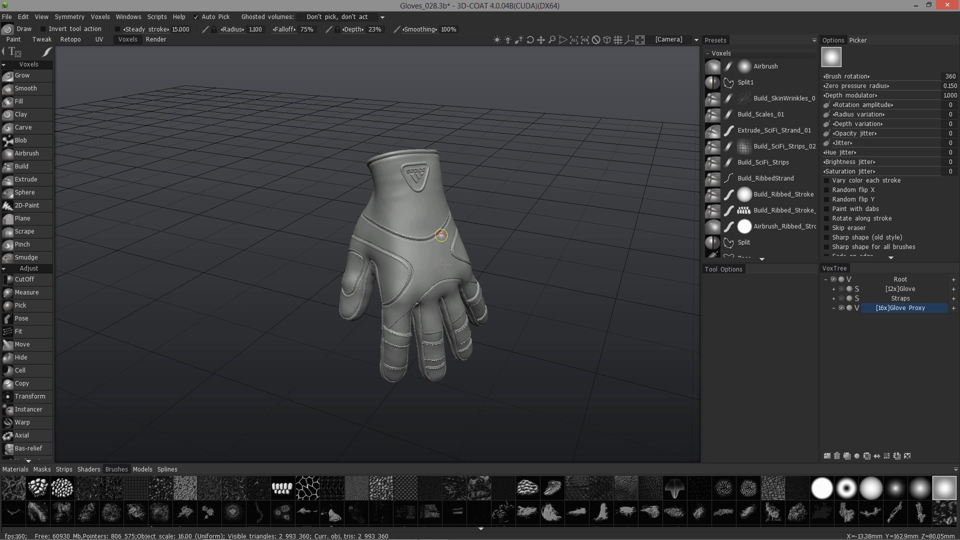
{"action": "left_click", "coordinate": [841, 308]}
{"action": "left_click", "coordinate": [842, 288]}
{"action": "left_click", "coordinate": [894, 289]}
{"action": "mouse_move", "coordinate": [424, 298]}
{"action": "left_mouse_down", "text": "alt"}
{"action": "mouse_move", "coordinate": [525, 300]}
{"action": "mouse_move", "coordinate": [415, 295]}
{"action": "left_mouse_up", "text": "alt"}
Step: Return to the Paint workspace, enable Show Voxels in Paint Room, and frame the displayed glove
{"action": "left_click", "coordinate": [14, 39]}
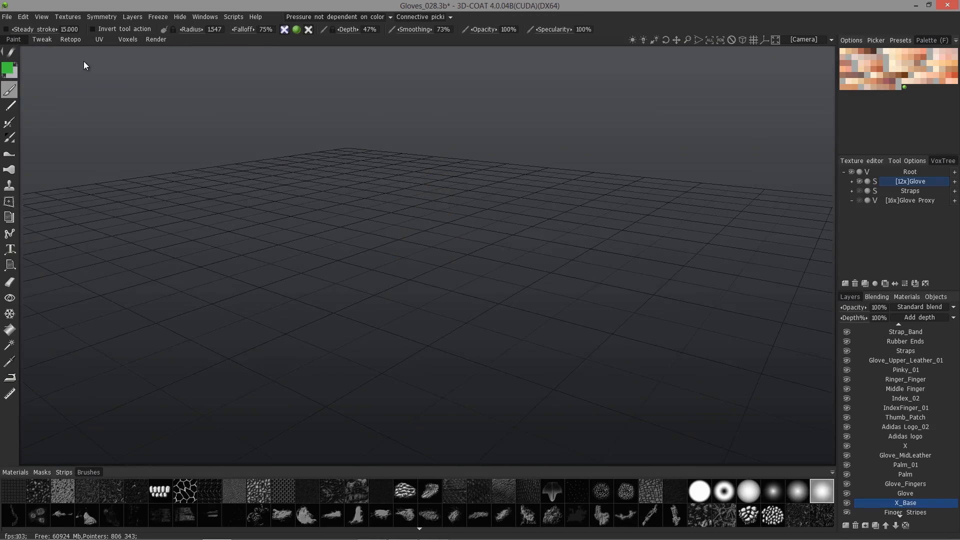
{"action": "left_click", "coordinate": [41, 16]}
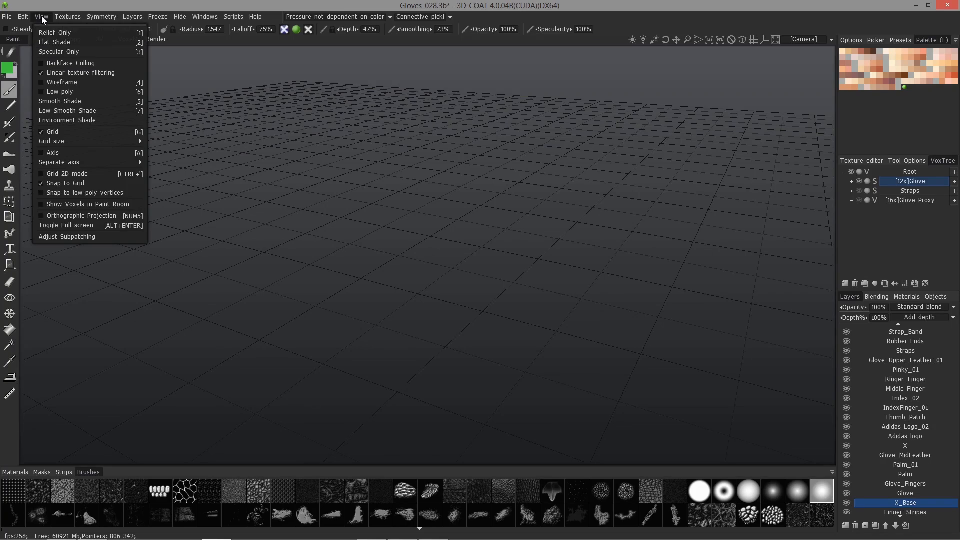
{"action": "left_click", "coordinate": [48, 205]}
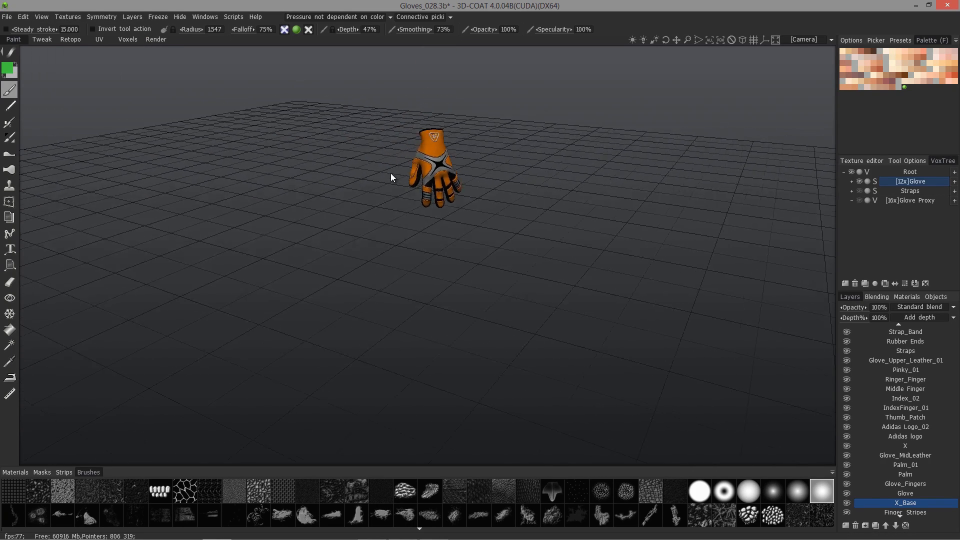
{"action": "middle_click_drag", "start_coordinate": [395, 179], "coordinate": [391, 173]}
{"action": "right_click_drag", "start_coordinate": [391, 173], "coordinate": [478, 178]}
{"action": "left_click_drag", "start_coordinate": [478, 178], "coordinate": [555, 249]}
{"action": "right_click_drag", "start_coordinate": [555, 249], "coordinate": [265, 198]}
{"action": "left_click_drag", "start_coordinate": [266, 198], "coordinate": [410, 210]}
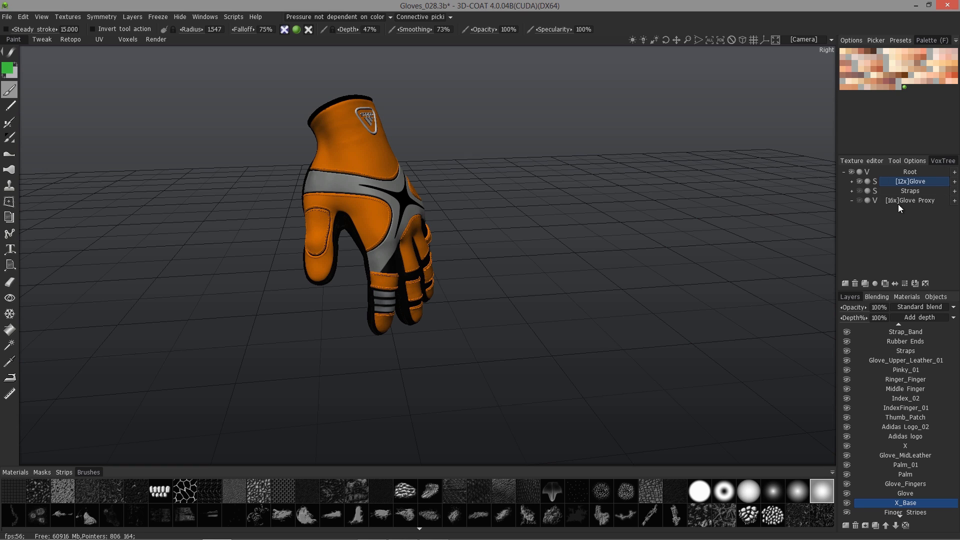
Step: Check how toggling the Glove and Straps volumes' visibility affects the Paint workspace, and locate the Show Voxels in Paint Room option
{"action": "left_click", "coordinate": [859, 182]}
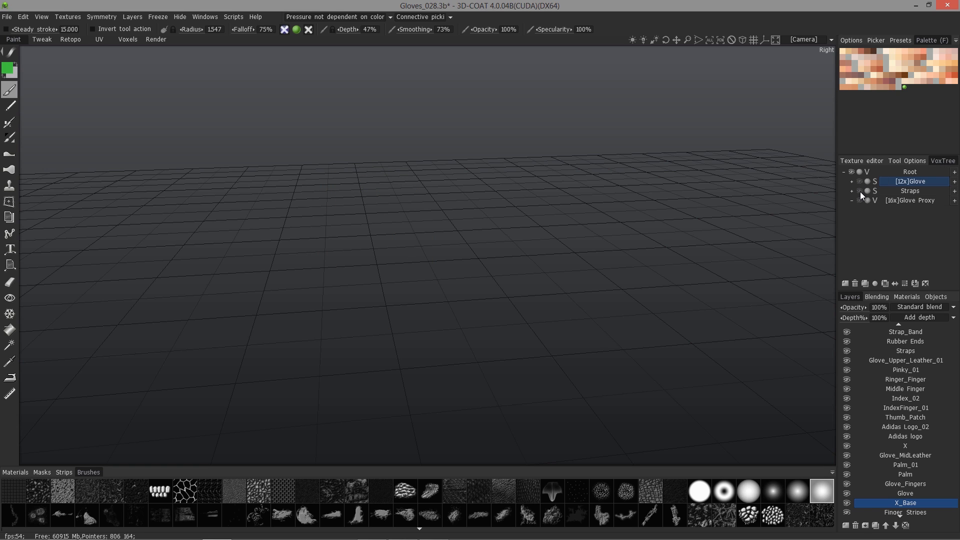
{"action": "left_click", "coordinate": [860, 191]}
{"action": "left_click", "coordinate": [859, 191]}
{"action": "left_click", "coordinate": [859, 182]}
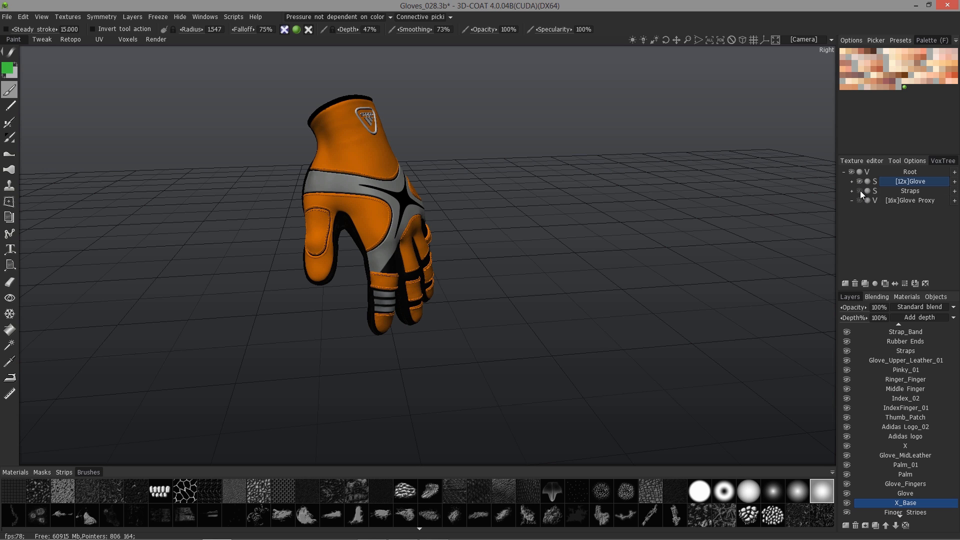
{"action": "left_click", "coordinate": [860, 191]}
{"action": "left_click", "coordinate": [860, 191]}
{"action": "left_click", "coordinate": [860, 182]}
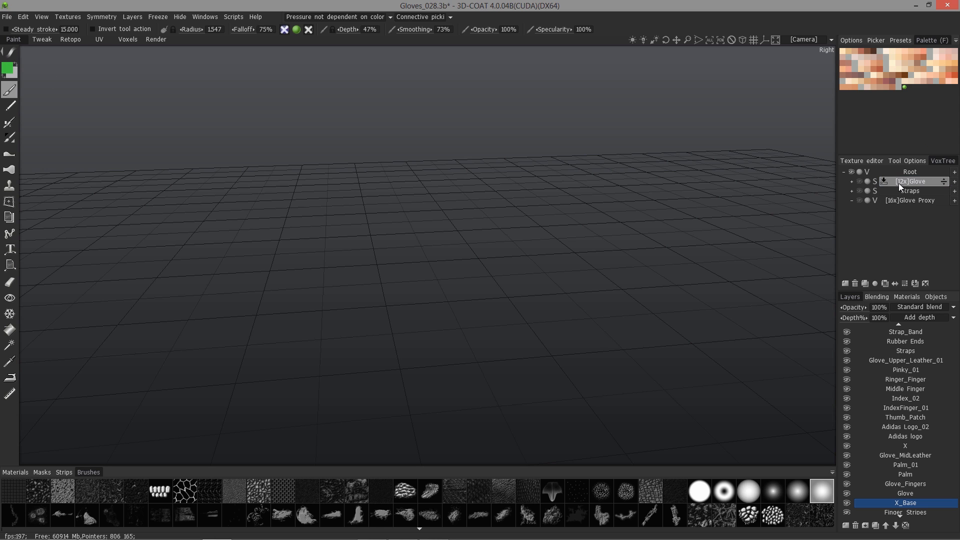
{"action": "left_click", "coordinate": [43, 17]}
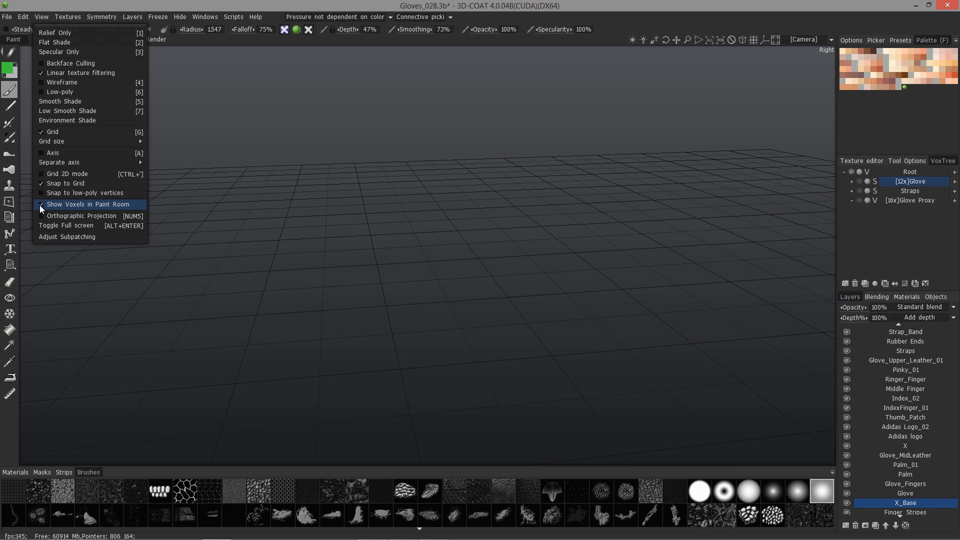
{"action": "left_click", "coordinate": [52, 205]}
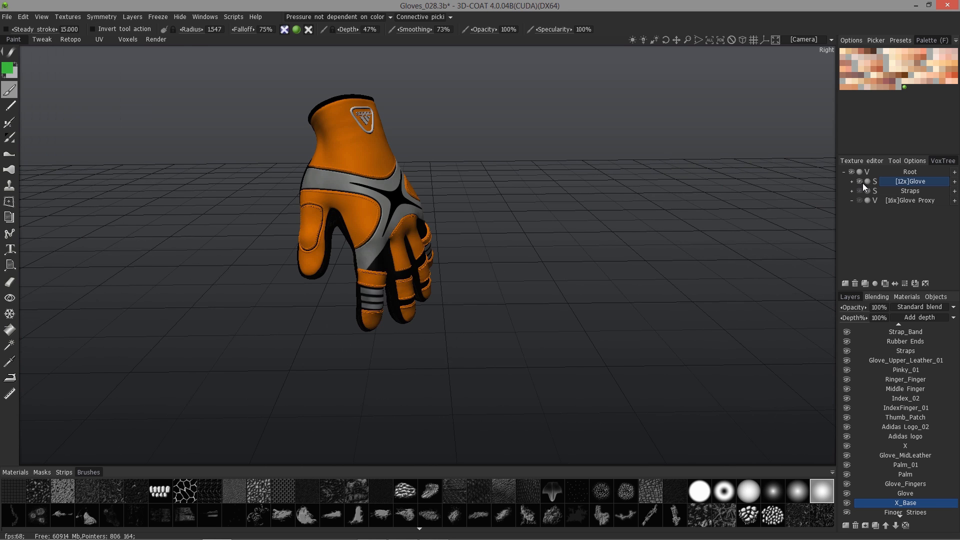
Step: Hide the Glove_Base, Black_elements, Finger_Stripes and X_Base paint layers
{"action": "scroll", "coordinate": [907, 450], "scroll_direction": "down", "scroll_amount": 1}
{"action": "left_click", "coordinate": [895, 466]}
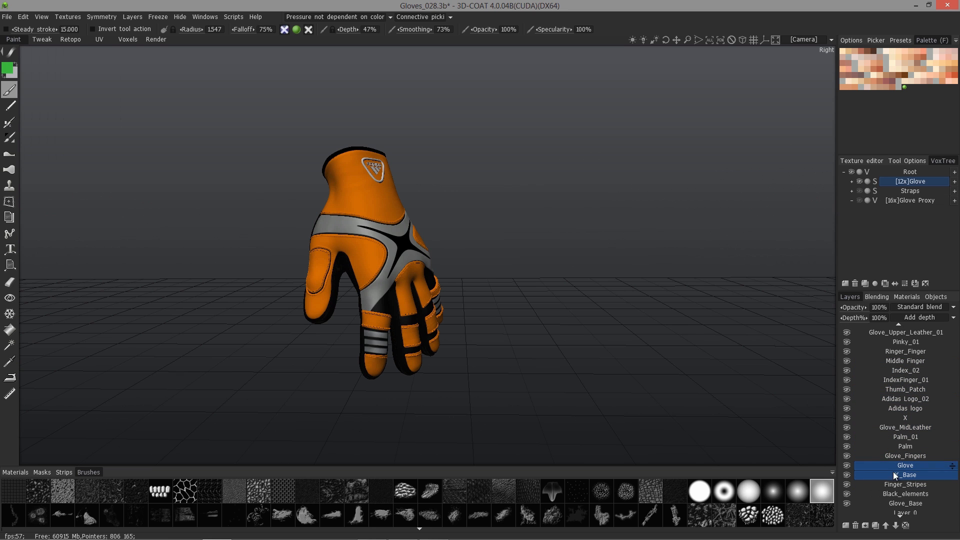
{"action": "left_click", "coordinate": [856, 477]}
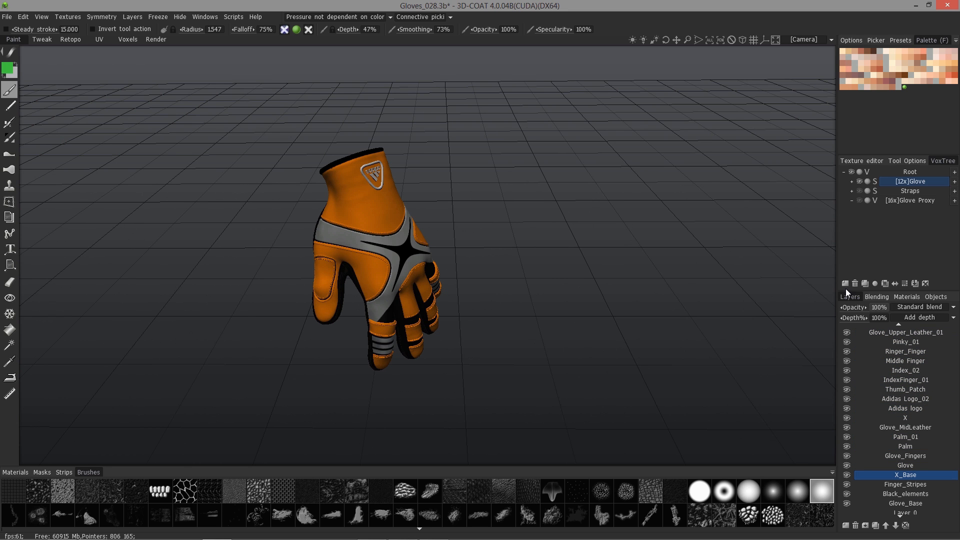
{"action": "left_click", "coordinate": [847, 504]}
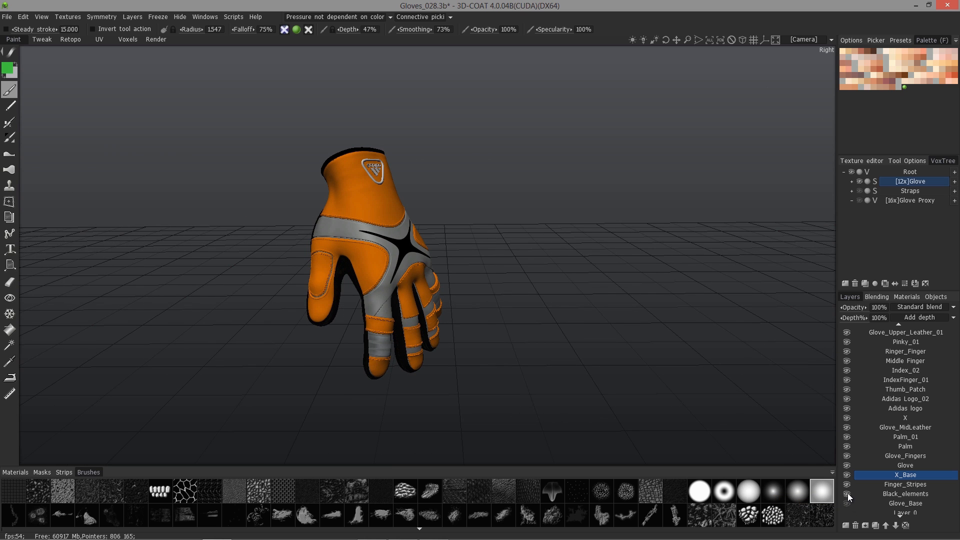
{"action": "left_click", "coordinate": [847, 494]}
{"action": "left_click", "coordinate": [847, 484]}
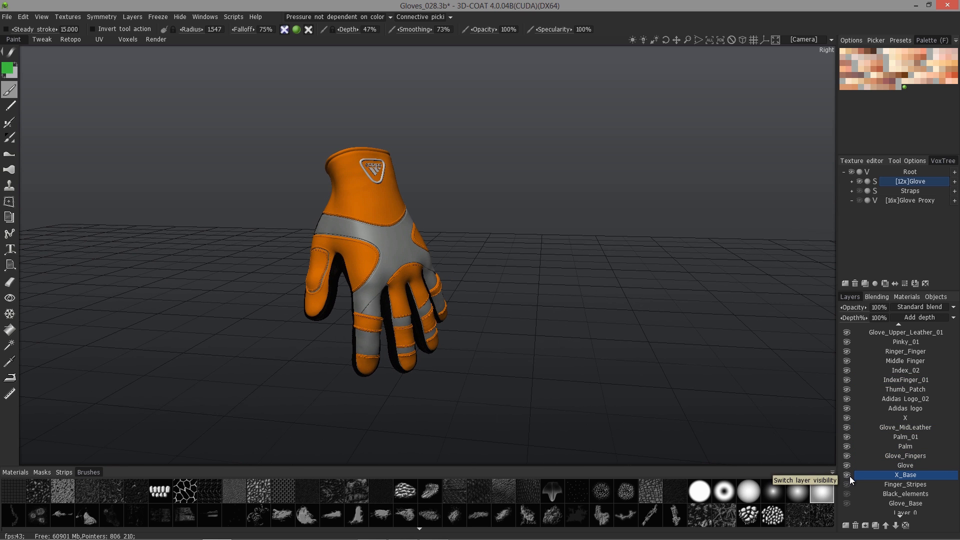
{"action": "left_click", "coordinate": [847, 476]}
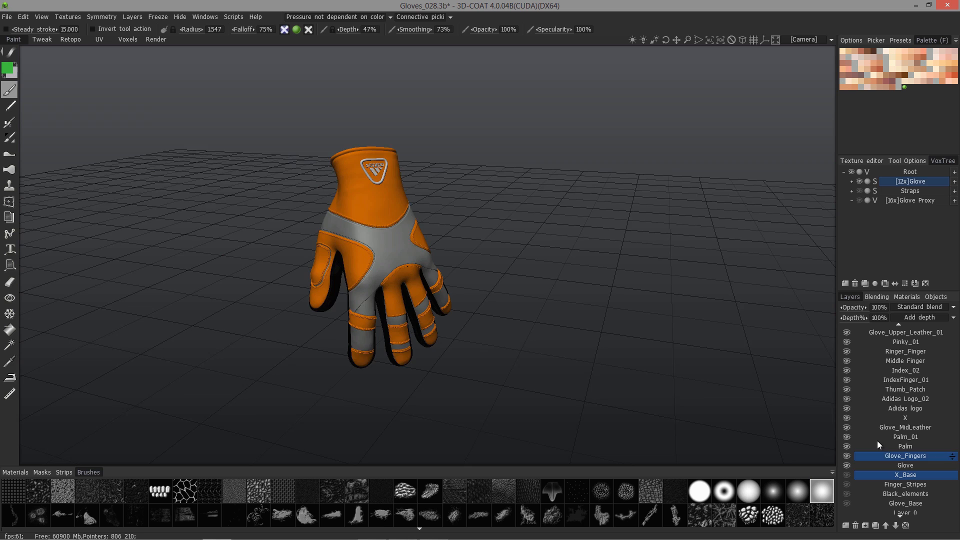
Step: Select the Normalmap layer and delete the eight topmost paint layers, from Normalmap through Ringer_Finger
{"action": "left_click", "coordinate": [902, 465], "text": "ctrl"}
{"action": "left_click", "coordinate": [905, 467]}
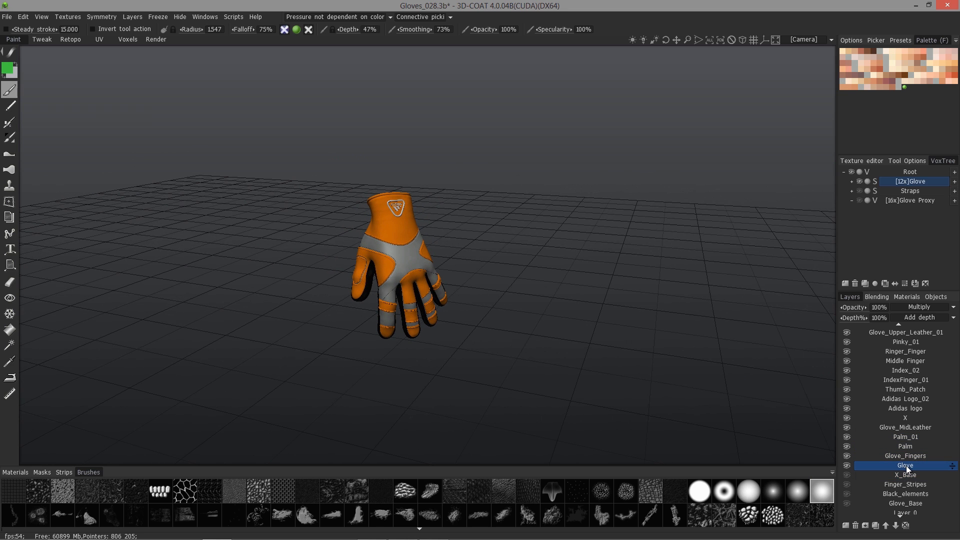
{"action": "scroll", "coordinate": [899, 328], "scroll_direction": "up", "scroll_amount": 3}
{"action": "double_click", "coordinate": [899, 328]}
{"action": "left_click", "coordinate": [941, 334]}
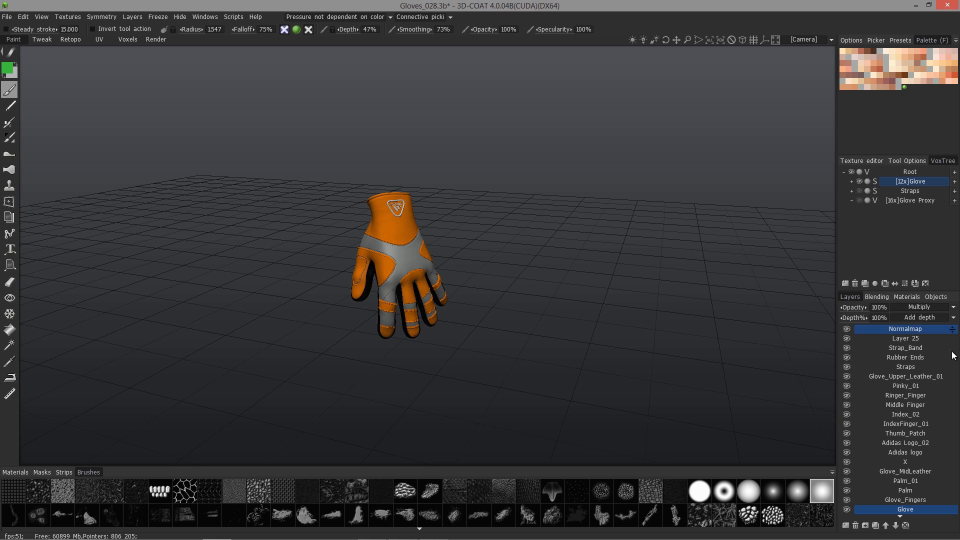
{"action": "left_click", "coordinate": [904, 329]}
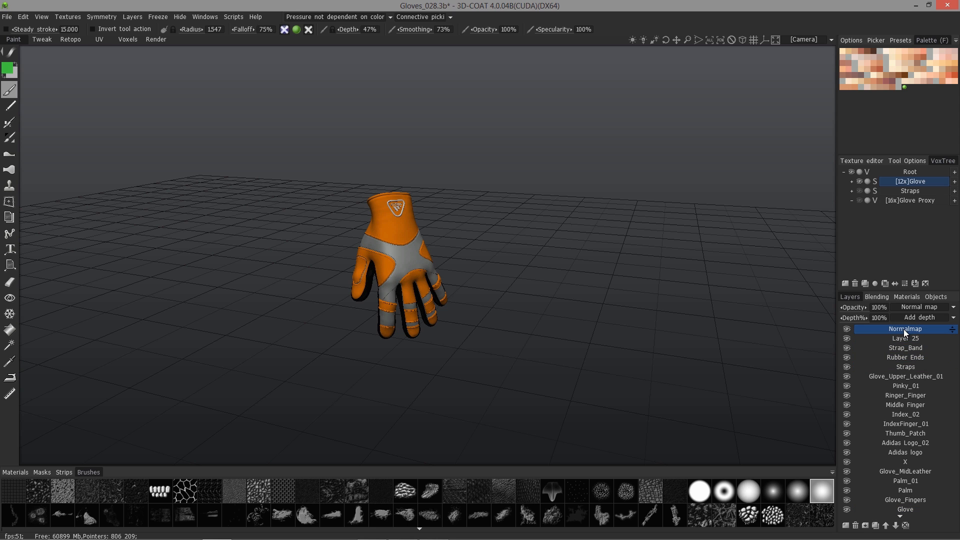
{"action": "left_click", "coordinate": [856, 526]}
{"action": "left_click", "coordinate": [855, 526]}
{"action": "left_click", "coordinate": [856, 526]}
{"action": "left_click", "coordinate": [855, 526]}
{"action": "left_click", "coordinate": [855, 526]}
{"action": "left_click", "coordinate": [856, 526]}
{"action": "left_click", "coordinate": [856, 526]}
{"action": "left_click", "coordinate": [855, 526]}
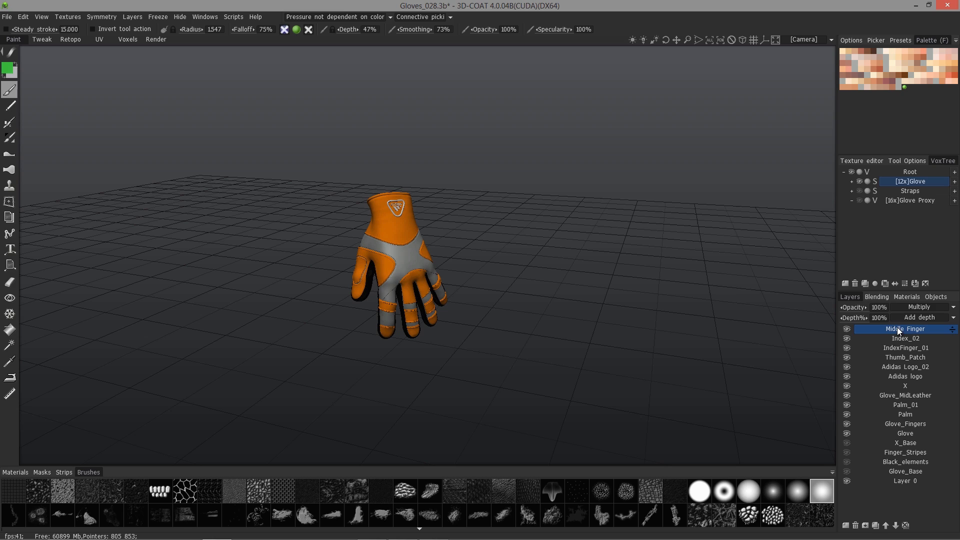
Step: Delete the paint layers from Middle Finger down through Glove, keeping X_Base and the layers below it
{"action": "mouse_move", "coordinate": [411, 258]}
{"action": "left_mouse_down", "text": "alt"}
{"action": "mouse_move", "coordinate": [424, 245]}
{"action": "mouse_move", "coordinate": [401, 271]}
{"action": "mouse_move", "coordinate": [417, 236]}
{"action": "left_mouse_up", "text": "alt"}
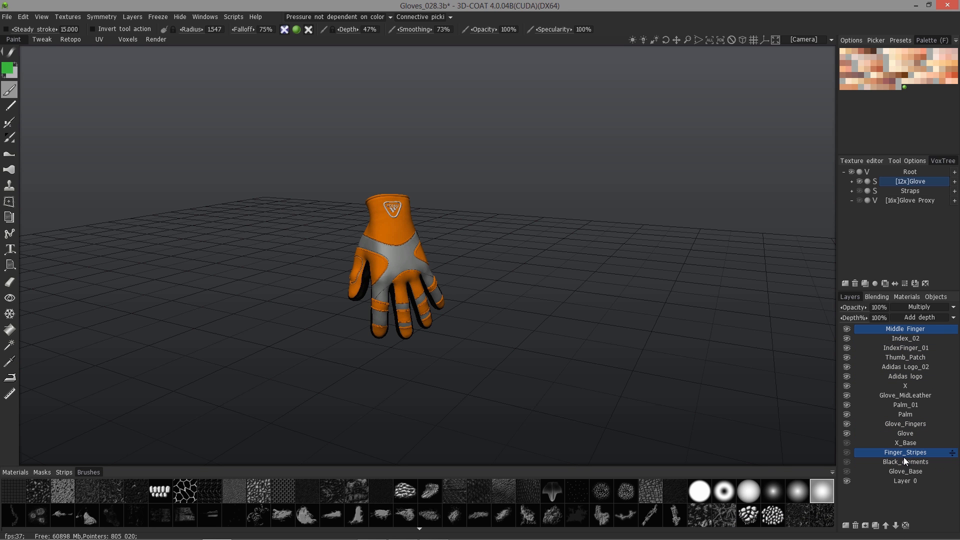
{"action": "left_click_drag", "start_coordinate": [605, 272], "coordinate": [550, 274]}
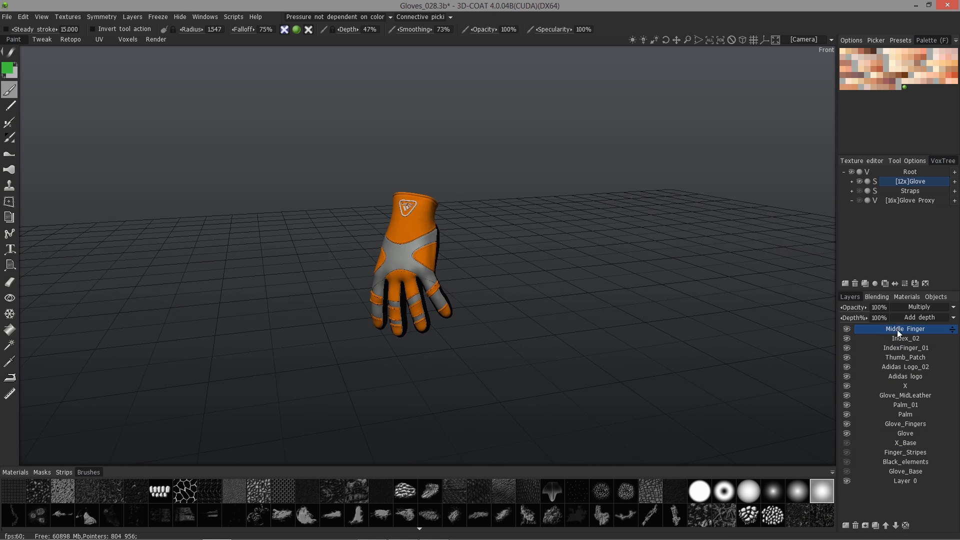
{"action": "left_click_drag", "start_coordinate": [902, 331], "coordinate": [897, 464]}
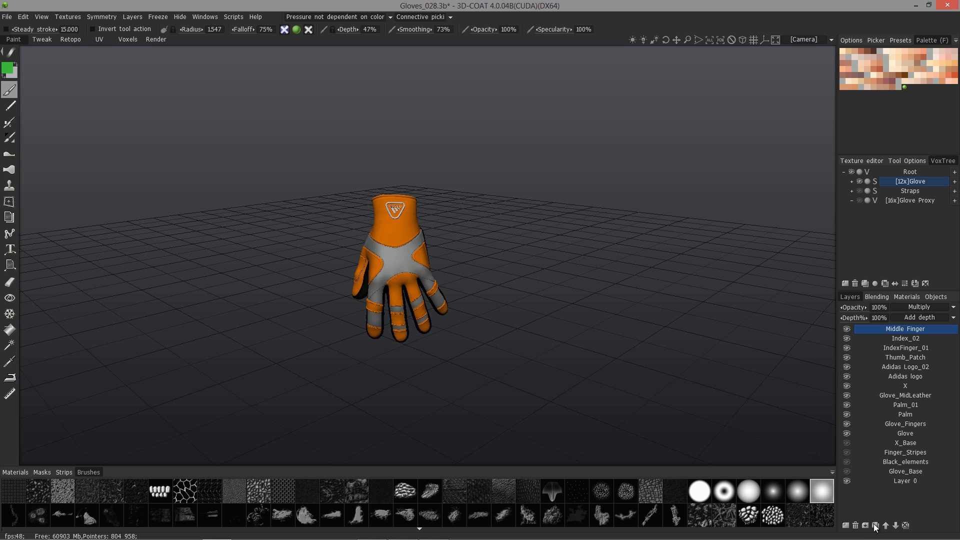
{"action": "left_click", "coordinate": [856, 525]}
{"action": "left_click", "coordinate": [856, 526]}
{"action": "left_click", "coordinate": [856, 525]}
{"action": "left_click", "coordinate": [856, 525]}
{"action": "left_click", "coordinate": [856, 526]}
{"action": "left_click", "coordinate": [856, 525]}
{"action": "left_click", "coordinate": [856, 525]}
{"action": "left_click", "coordinate": [856, 525]}
{"action": "left_click", "coordinate": [856, 526]}
{"action": "left_click", "coordinate": [856, 525]}
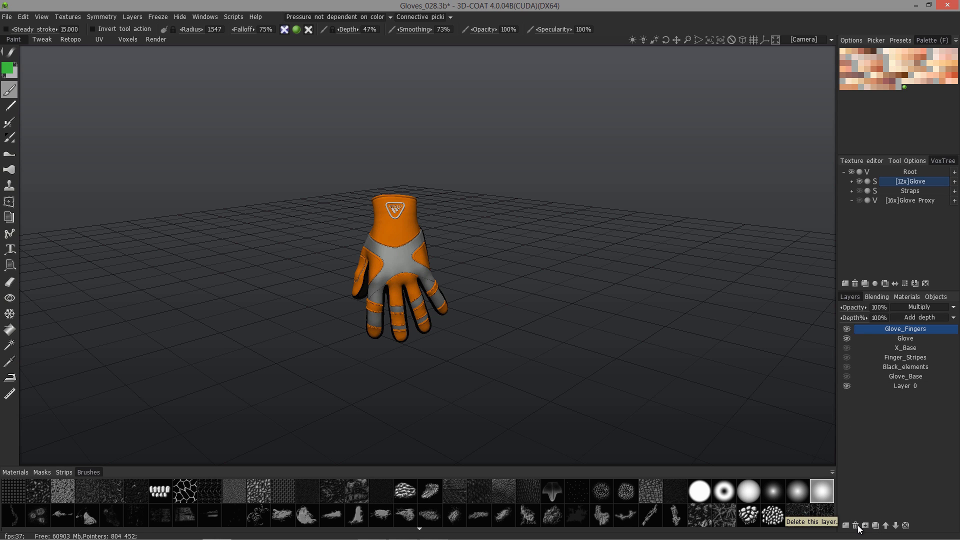
{"action": "left_click", "coordinate": [856, 526]}
{"action": "left_click", "coordinate": [856, 525]}
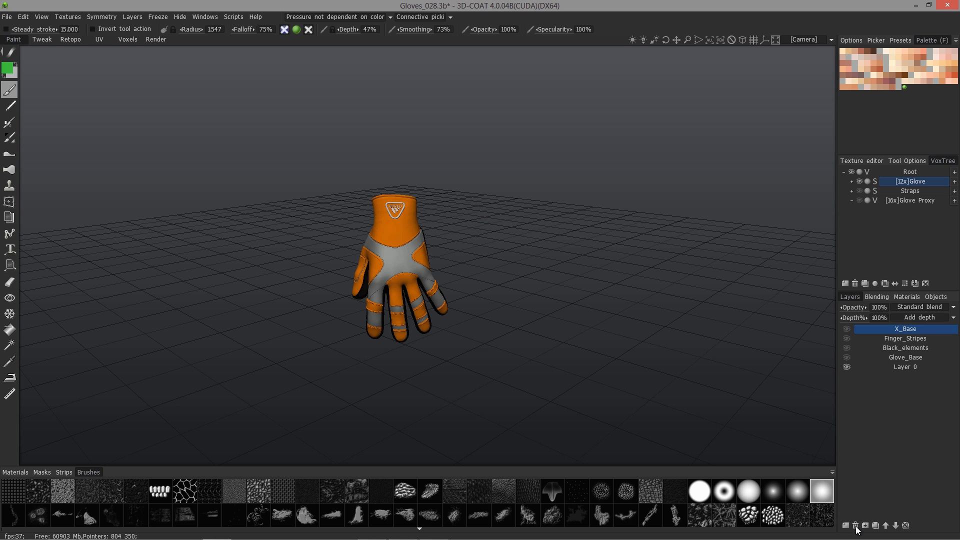
Step: Show the X_Base, Finger_Stripes, Black_elements and Glove_Base layers again and view the glove from the side
{"action": "left_click", "coordinate": [846, 348]}
{"action": "left_click", "coordinate": [847, 356]}
{"action": "left_click_drag", "start_coordinate": [300, 307], "coordinate": [366, 242]}
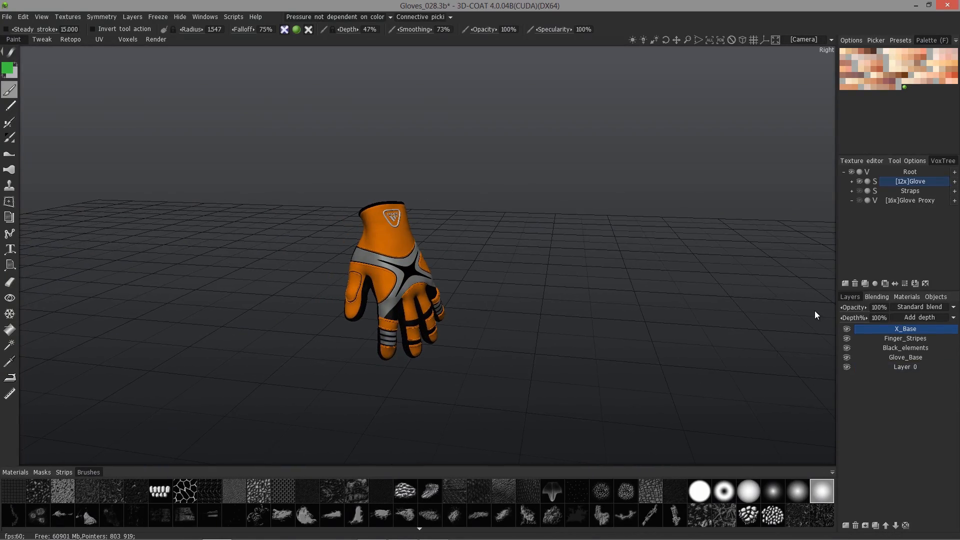
Step: In the Retopo workspace, display the Glove Proxy volume instead of Glove, and hide the Straps retopology group
{"action": "left_click", "coordinate": [70, 39]}
{"action": "mouse_move", "coordinate": [287, 270]}
{"action": "left_mouse_down"}
{"action": "mouse_move", "coordinate": [238, 268]}
{"action": "mouse_move", "coordinate": [251, 276]}
{"action": "mouse_move", "coordinate": [210, 219]}
{"action": "mouse_move", "coordinate": [295, 282]}
{"action": "mouse_move", "coordinate": [250, 289]}
{"action": "left_mouse_up"}
{"action": "right_click_drag", "start_coordinate": [250, 289], "coordinate": [273, 339]}
{"action": "mouse_move", "coordinate": [273, 339]}
{"action": "middle_mouse_down"}
{"action": "mouse_move", "coordinate": [265, 350]}
{"action": "mouse_move", "coordinate": [263, 298]}
{"action": "mouse_move", "coordinate": [294, 299]}
{"action": "middle_mouse_up"}
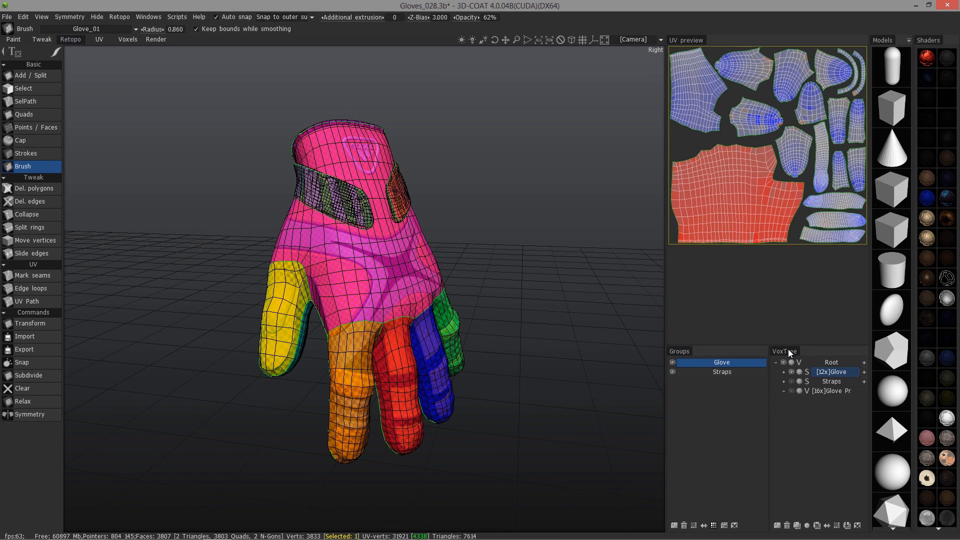
{"action": "left_click", "coordinate": [791, 372]}
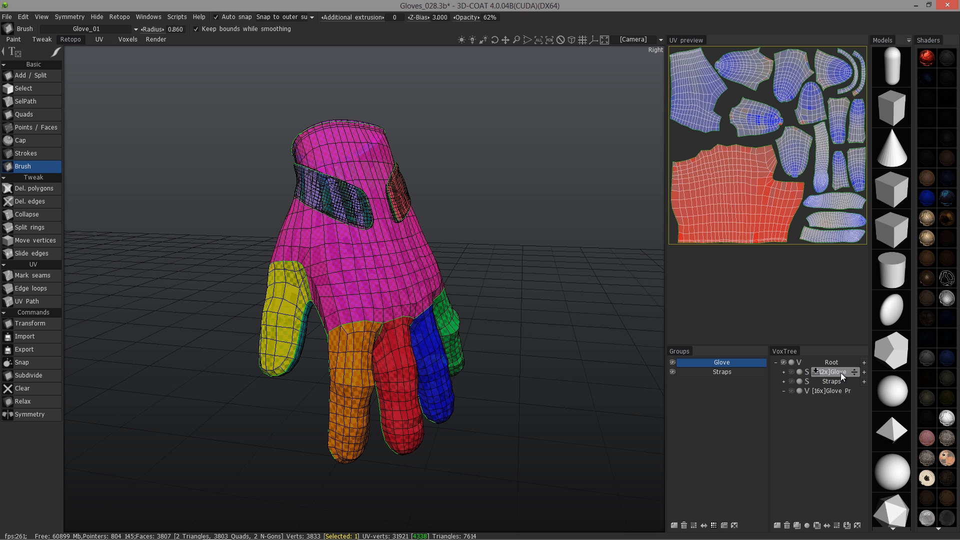
{"action": "left_click", "coordinate": [791, 390]}
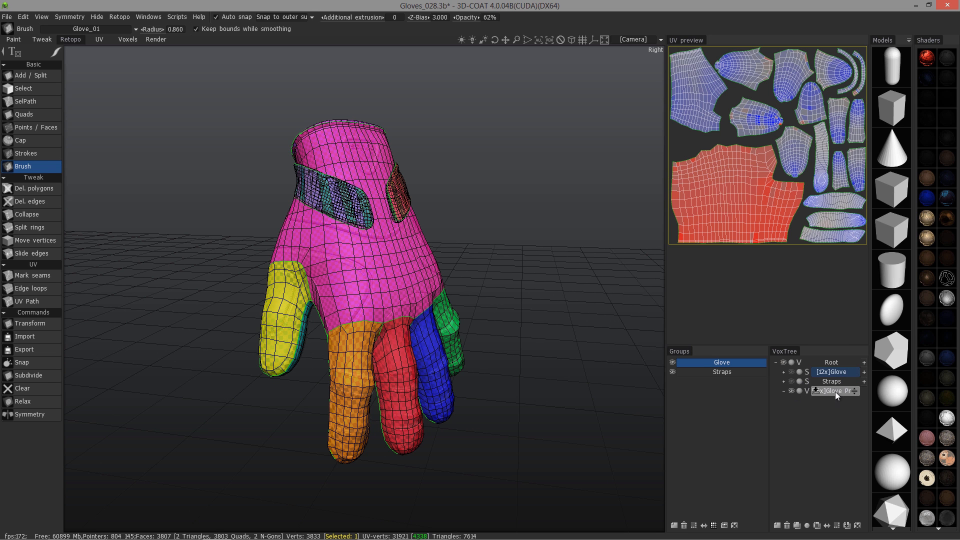
{"action": "left_click_drag", "start_coordinate": [337, 252], "coordinate": [292, 247], "text": "alt"}
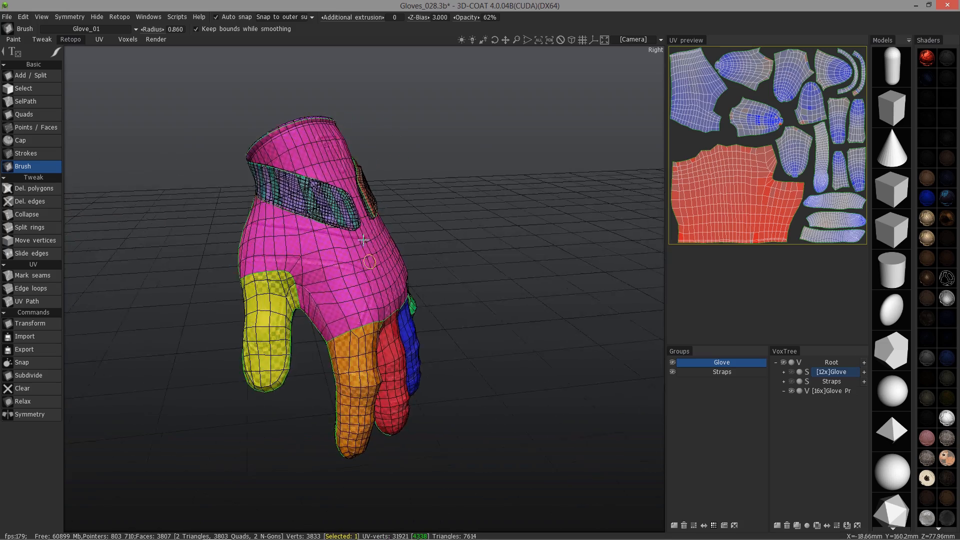
{"action": "left_click", "coordinate": [673, 372]}
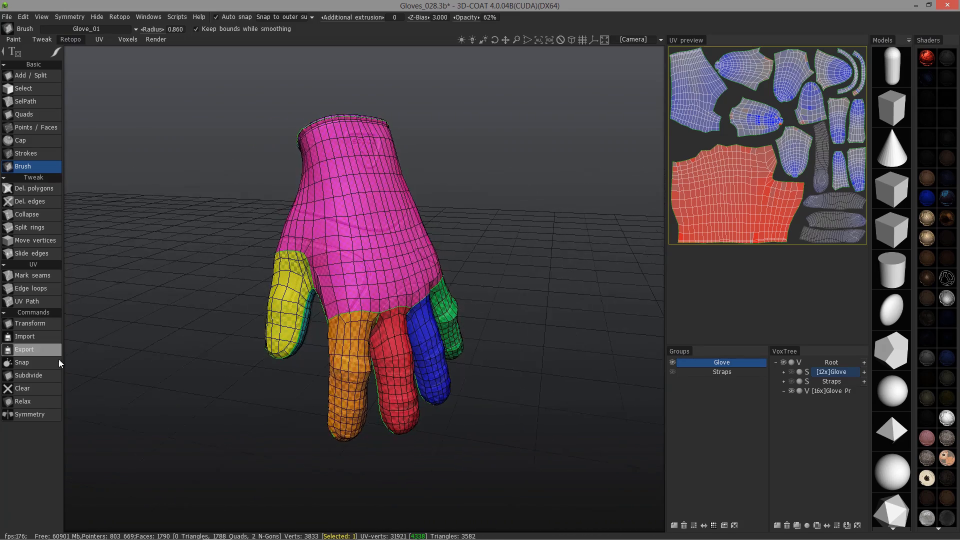
Step: Select the Glove Proxy volume and snap the Glove retopology mesh to it with Snap to outer surface
{"action": "left_click", "coordinate": [836, 391]}
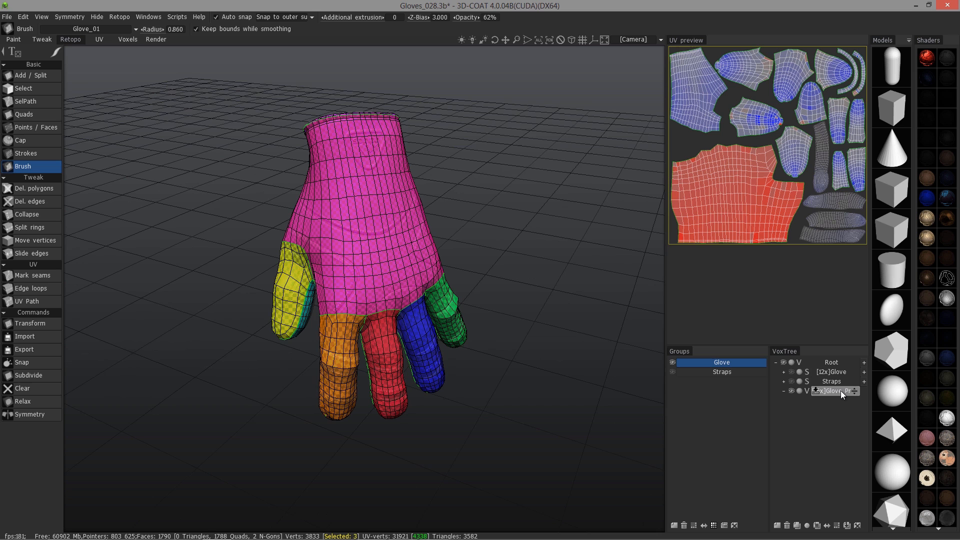
{"action": "left_click", "coordinate": [281, 17]}
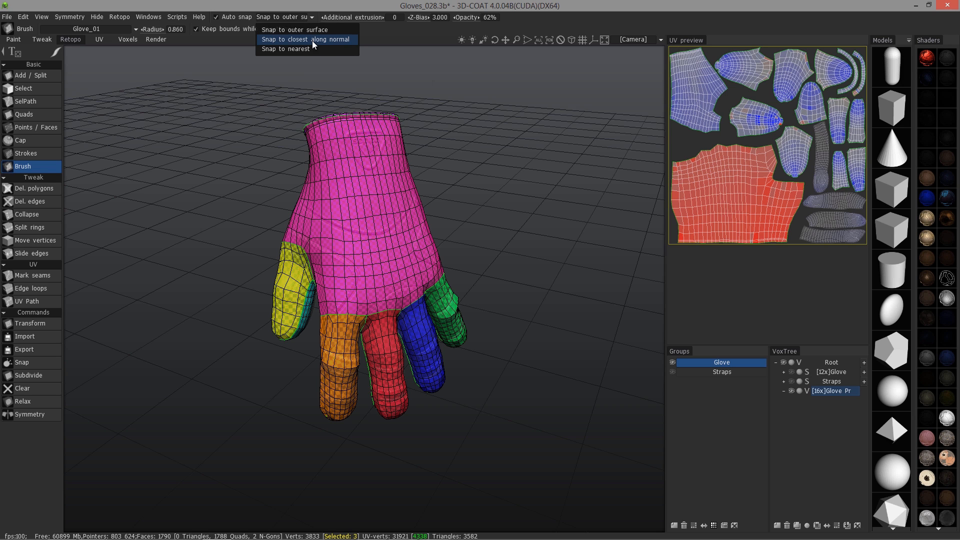
{"action": "left_click", "coordinate": [300, 31]}
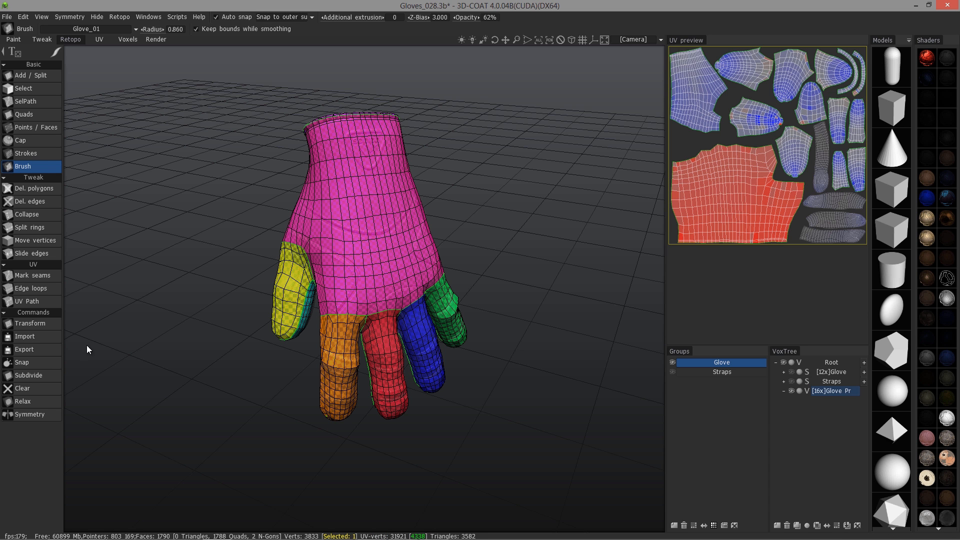
{"action": "left_click", "coordinate": [28, 362]}
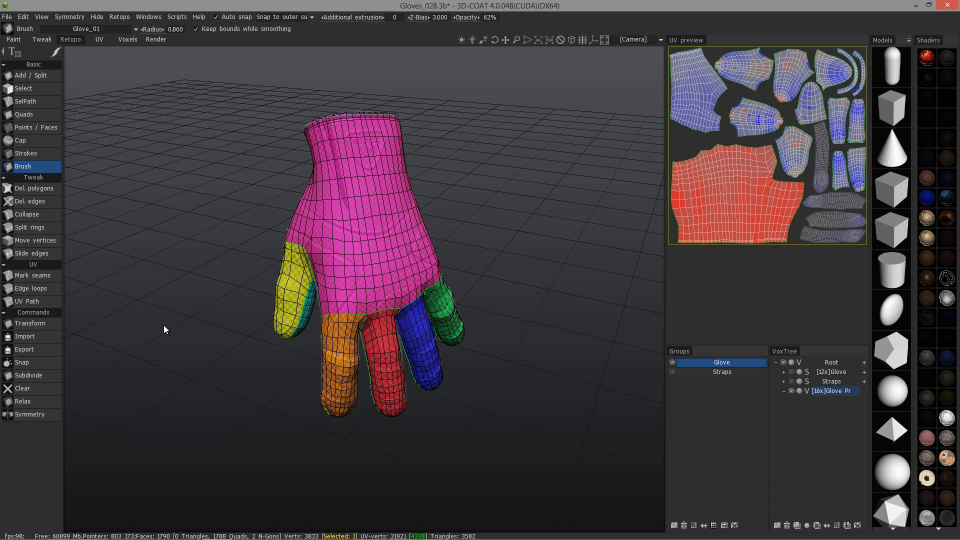
Step: In the Voxels workspace, select the Glove Proxy volume and make the Glove volume visible again
{"action": "left_click_drag", "start_coordinate": [166, 323], "coordinate": [161, 45]}
{"action": "left_click", "coordinate": [127, 39]}
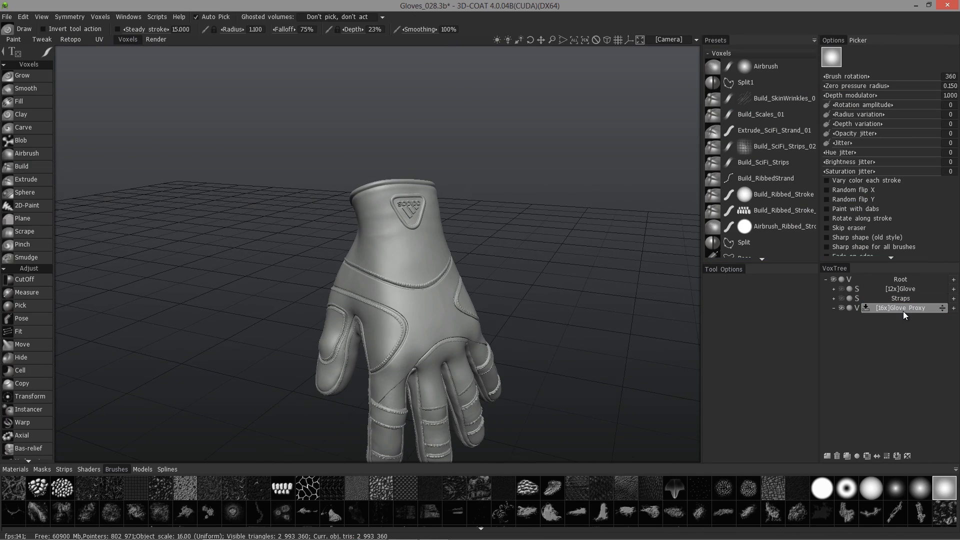
{"action": "left_click", "coordinate": [902, 308]}
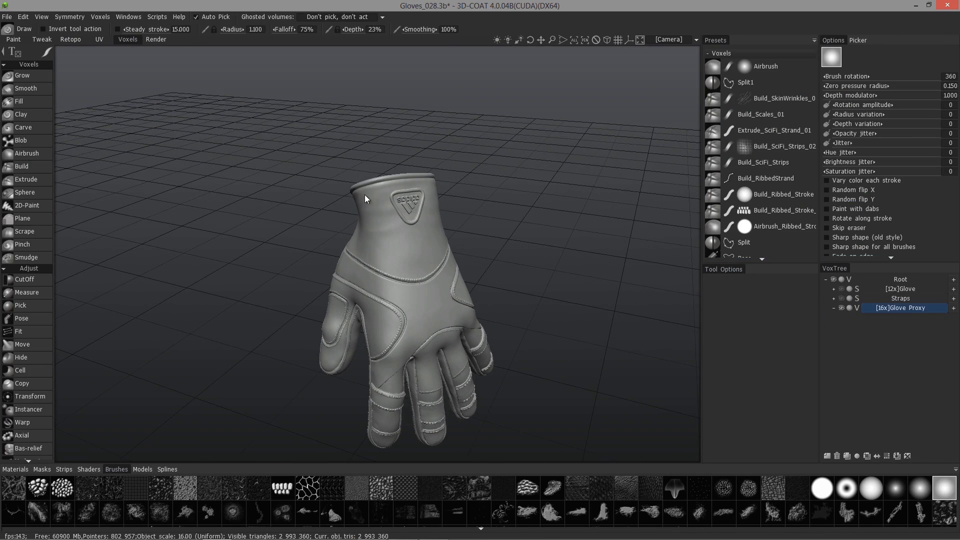
{"action": "left_click", "coordinate": [841, 289]}
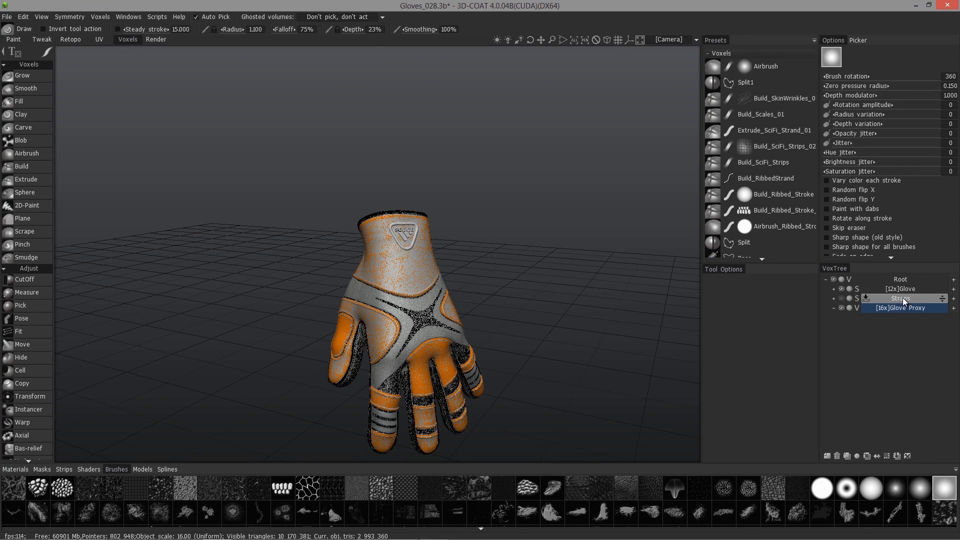
Step: Return to the Retopo workspace and examine how the Glove retopology group fits the volumes, and review the names correspondence option for baking
{"action": "left_click", "coordinate": [71, 40]}
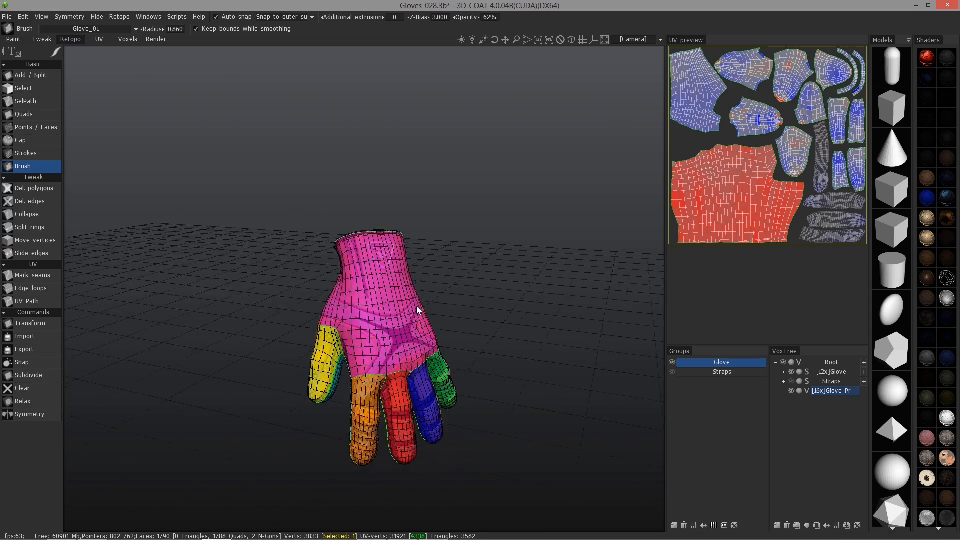
{"action": "middle_click_drag", "start_coordinate": [530, 439], "coordinate": [532, 374]}
{"action": "right_click_drag", "start_coordinate": [532, 374], "coordinate": [600, 376]}
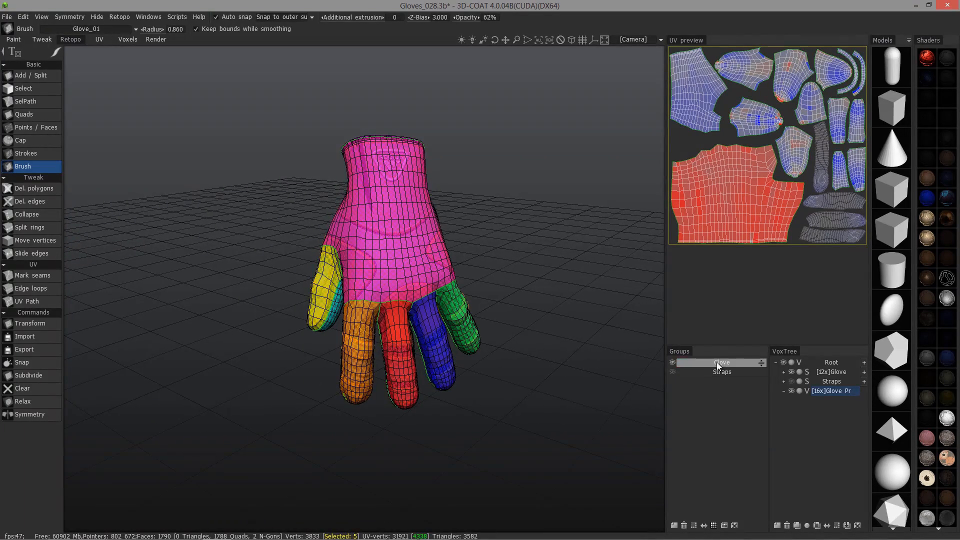
{"action": "left_click_drag", "start_coordinate": [460, 324], "coordinate": [395, 320], "text": "alt"}
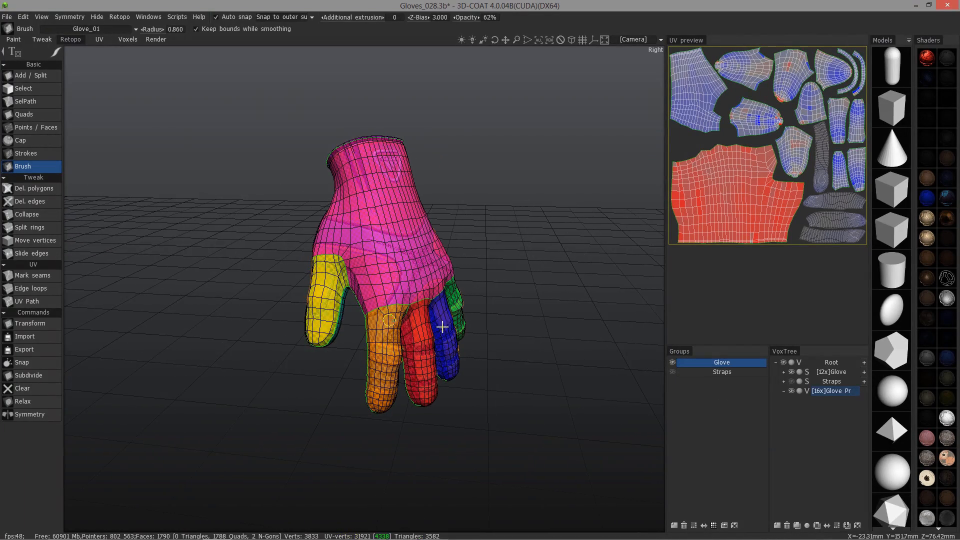
{"action": "mouse_move", "coordinate": [226, 253]}
{"action": "left_mouse_down"}
{"action": "mouse_move", "coordinate": [225, 269]}
{"action": "mouse_move", "coordinate": [275, 300]}
{"action": "left_mouse_up"}
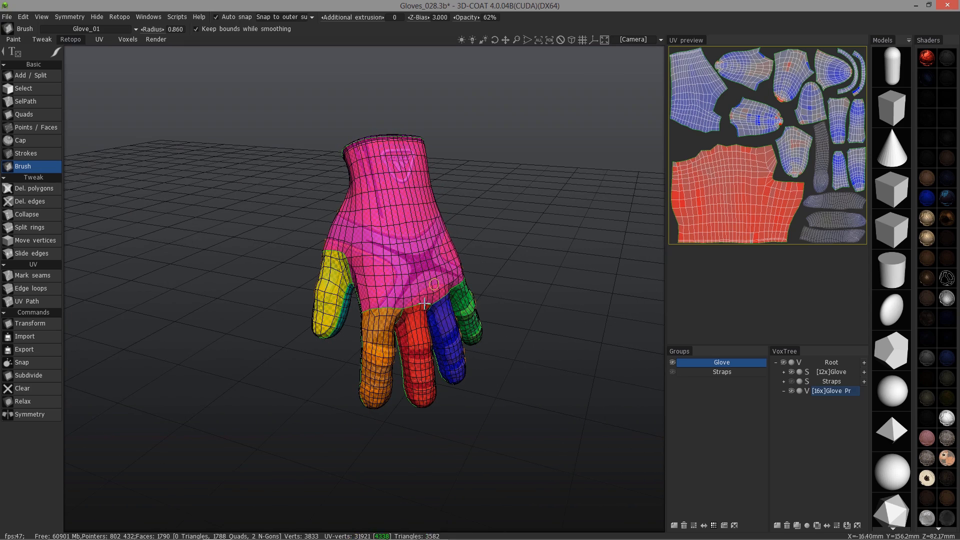
{"action": "left_click_drag", "start_coordinate": [421, 261], "coordinate": [435, 262], "text": "alt"}
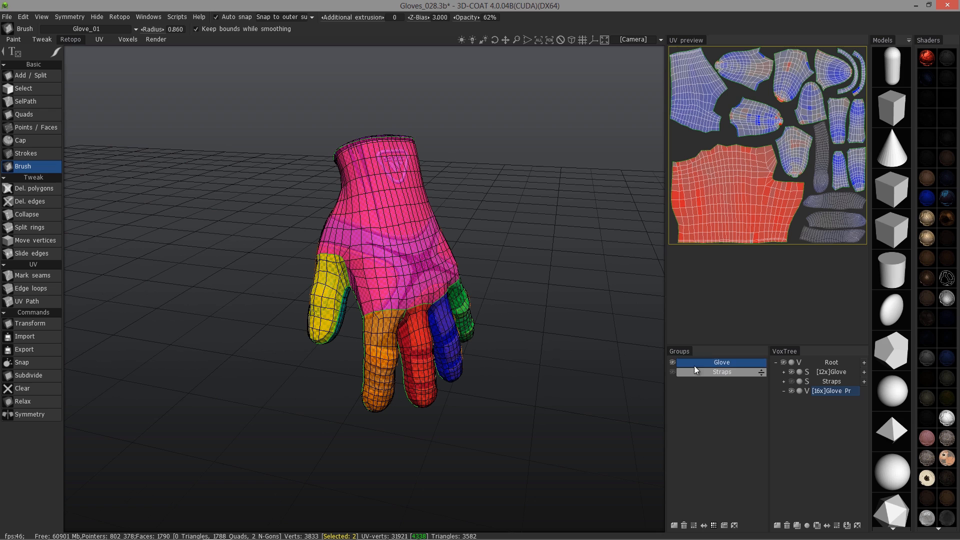
{"action": "left_click", "coordinate": [712, 363]}
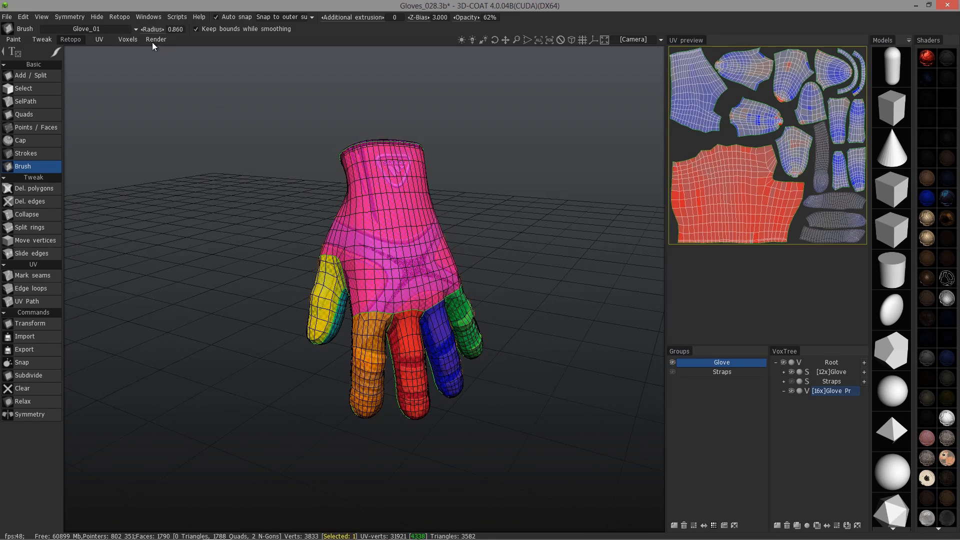
{"action": "left_click", "coordinate": [119, 16]}
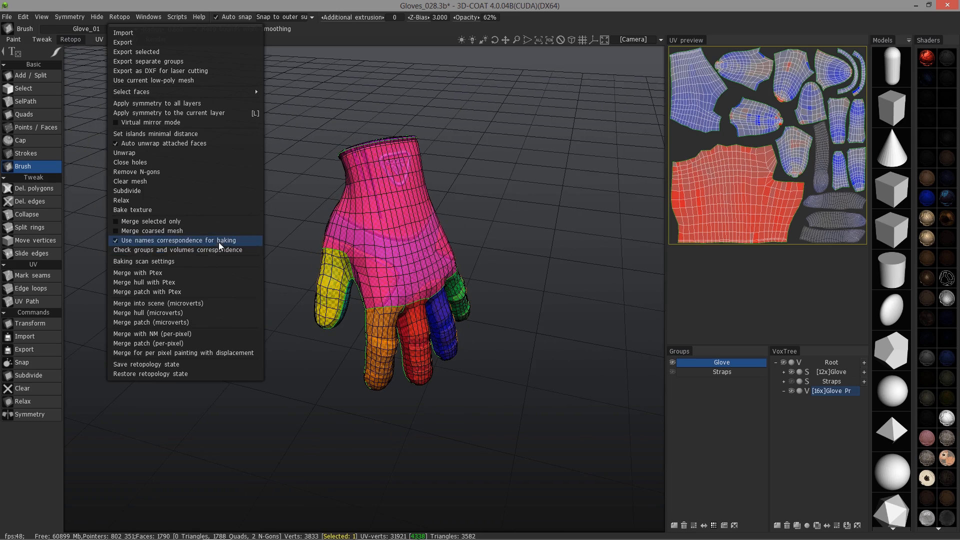
{"action": "left_click", "coordinate": [719, 363]}
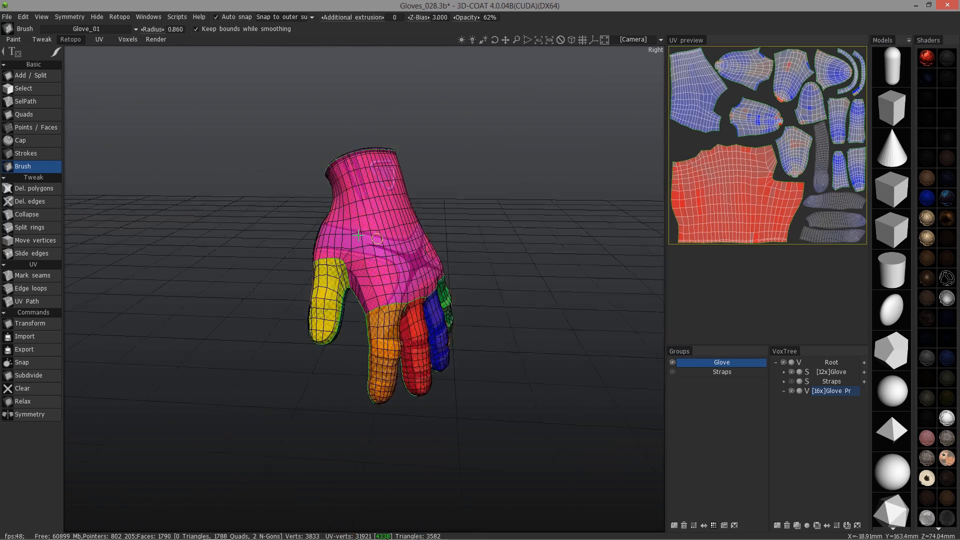
{"action": "left_click", "coordinate": [722, 362]}
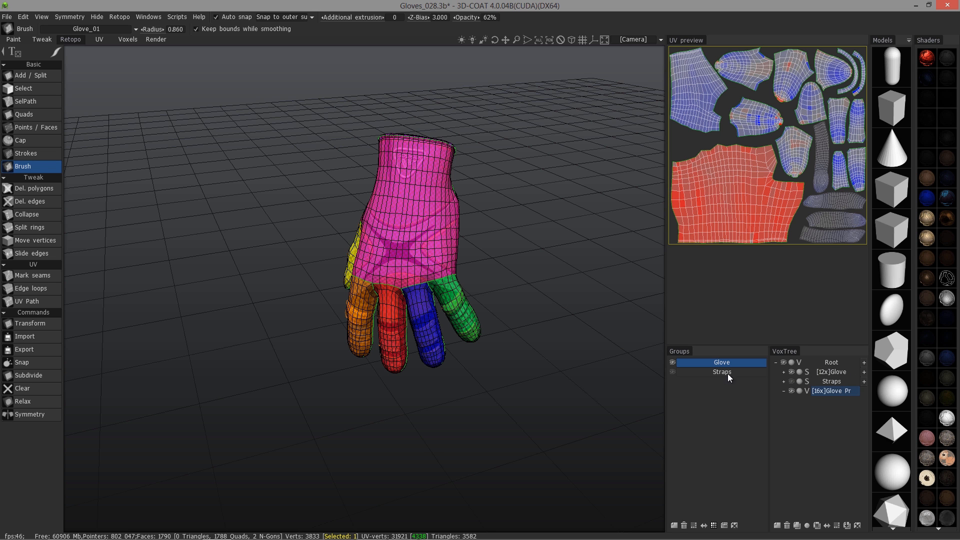
{"action": "left_click_drag", "start_coordinate": [295, 325], "coordinate": [333, 268]}
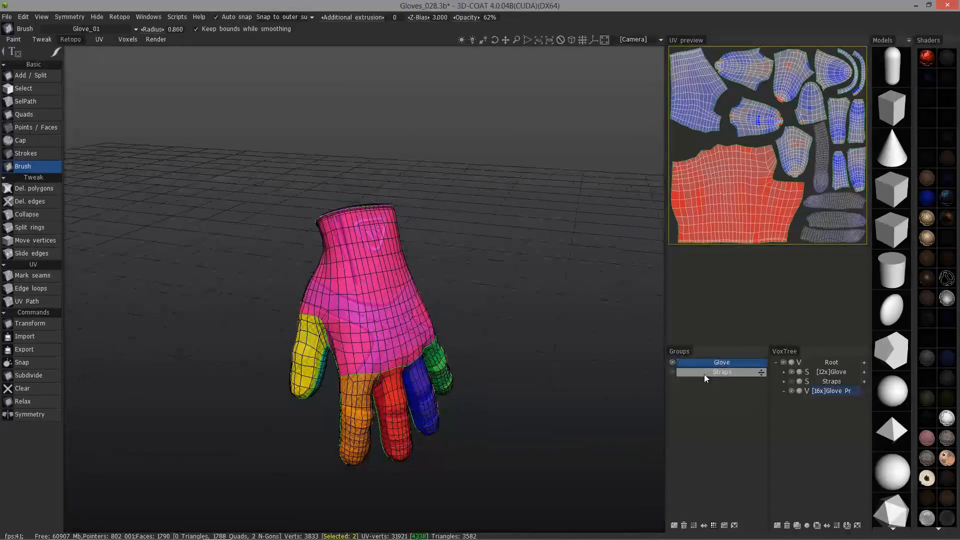
Step: Show the Straps retopology group and the Straps volume, and check the correspondence between groups and volumes
{"action": "left_click", "coordinate": [672, 372]}
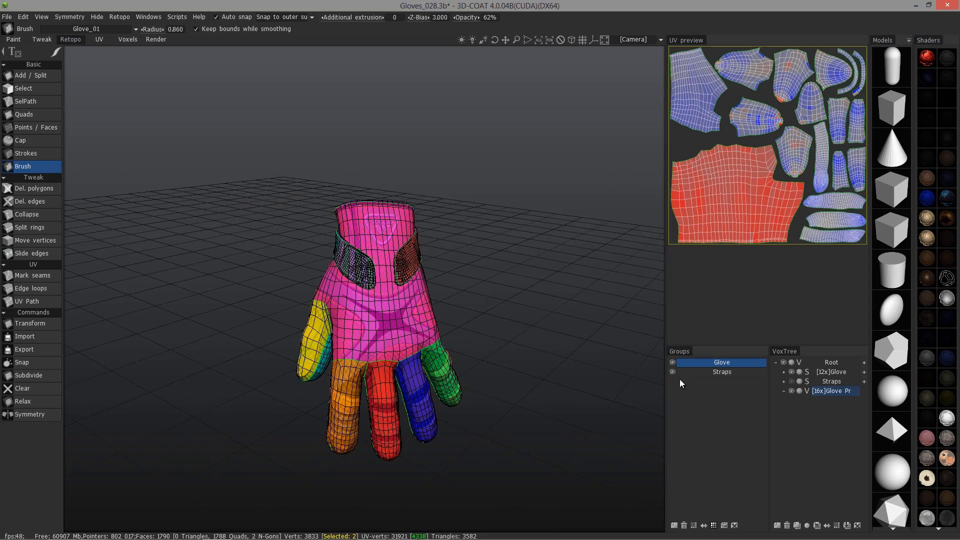
{"action": "left_click", "coordinate": [791, 382]}
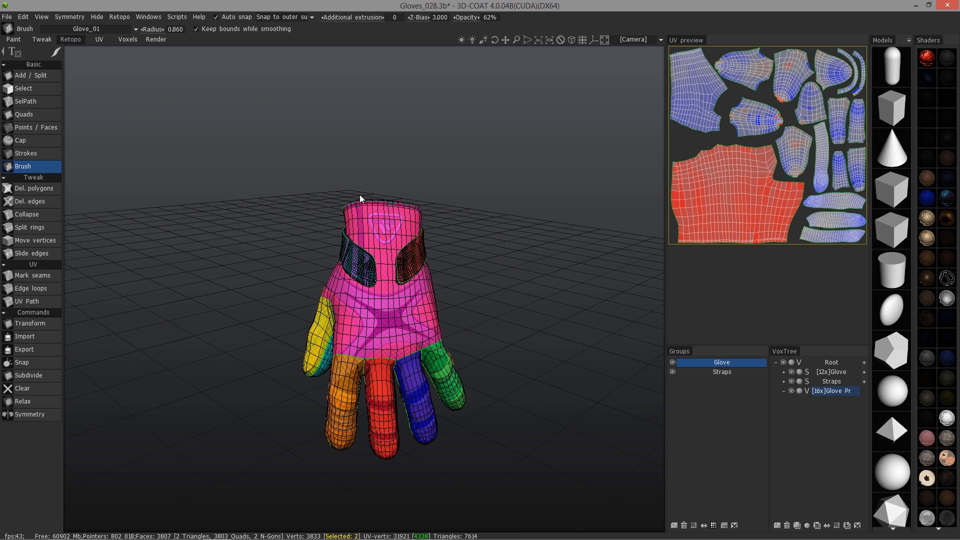
{"action": "left_click", "coordinate": [119, 16]}
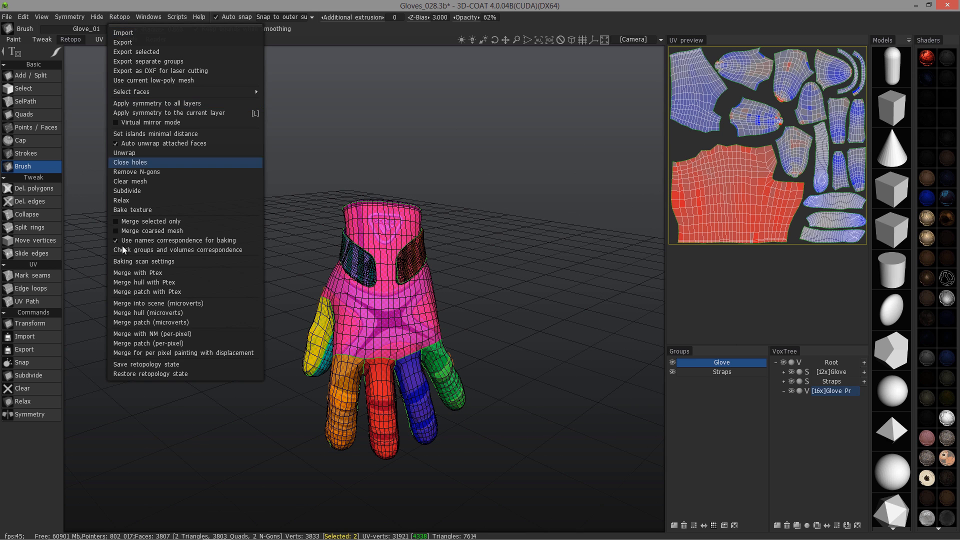
{"action": "left_click", "coordinate": [187, 251]}
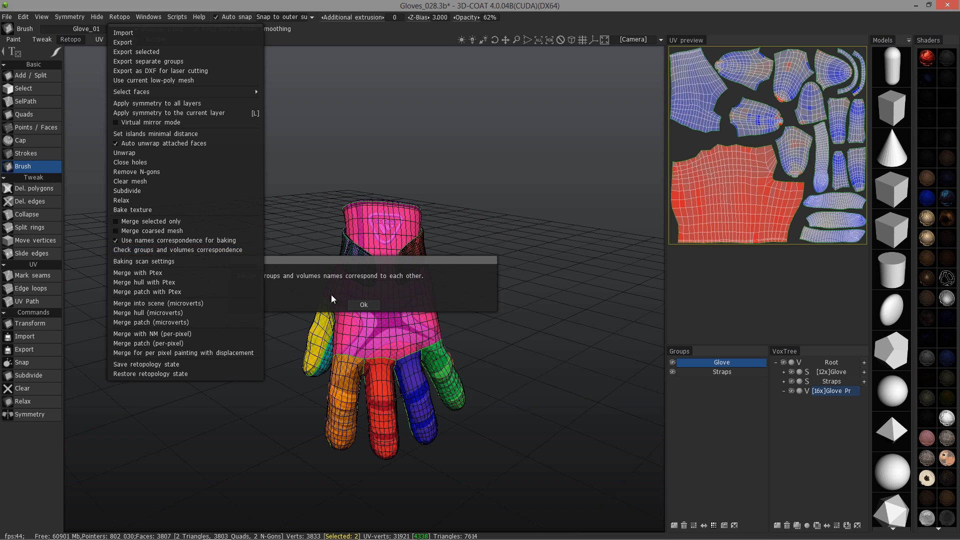
{"action": "left_click", "coordinate": [365, 304]}
Step: Hide the Glove Proxy volume and delete it from the volume tree
{"action": "left_click_drag", "start_coordinate": [237, 220], "coordinate": [285, 270]}
{"action": "left_click", "coordinate": [792, 391]}
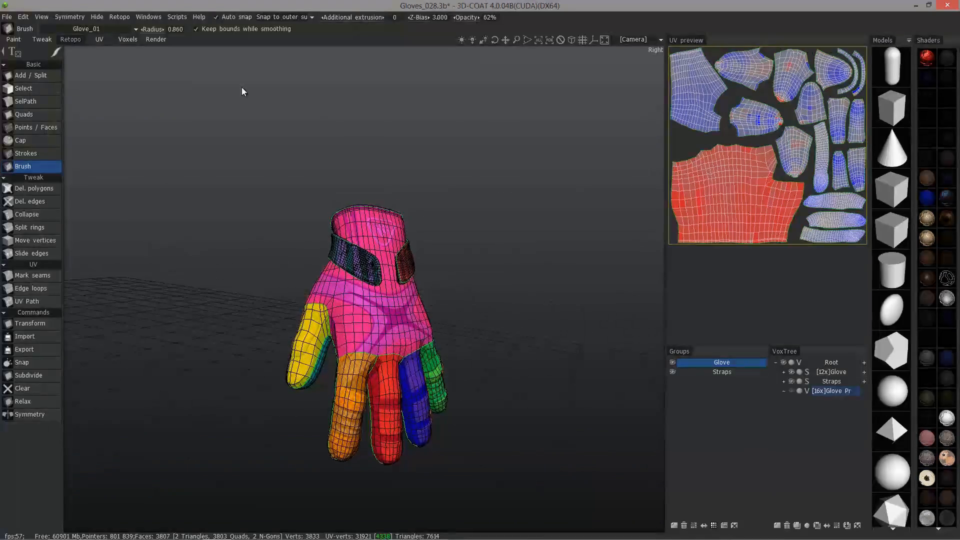
{"action": "double_click", "coordinate": [835, 391]}
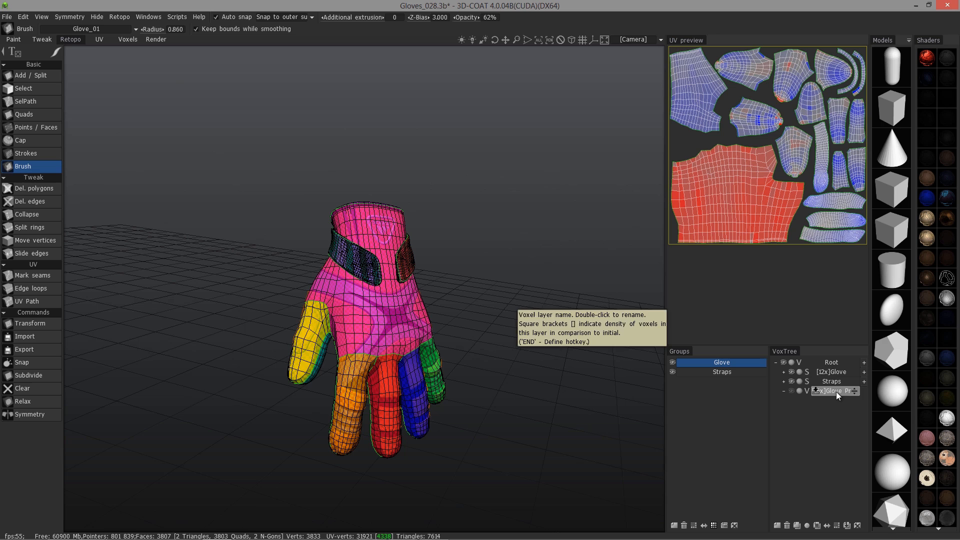
{"action": "left_click", "coordinate": [787, 525]}
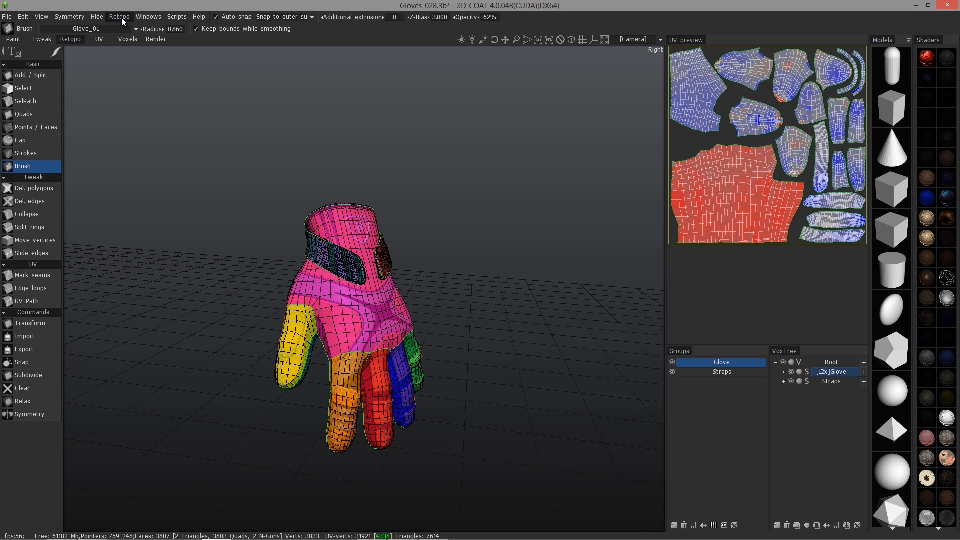
Step: In the Voxels workspace, display the Football Uniforms folder of the model library
{"action": "left_click", "coordinate": [128, 40]}
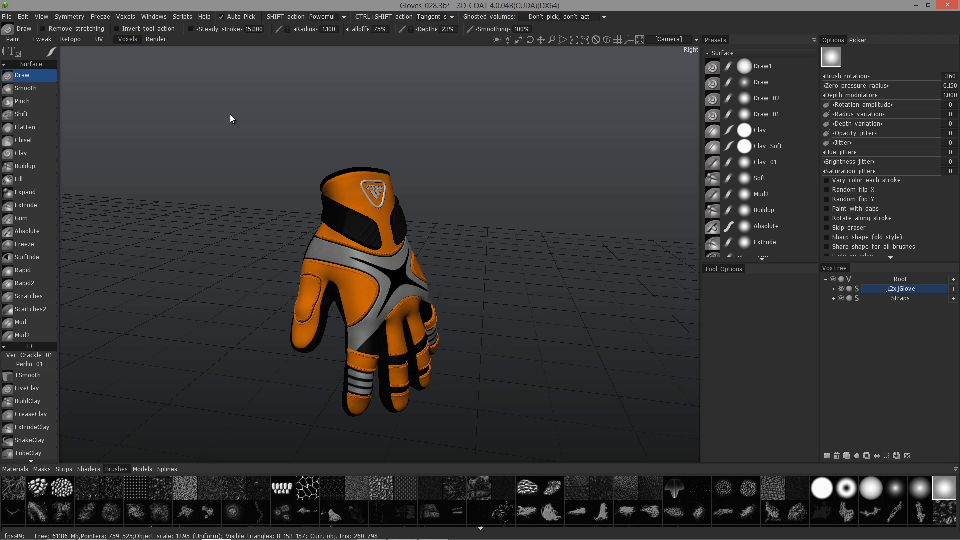
{"action": "left_click", "coordinate": [142, 469]}
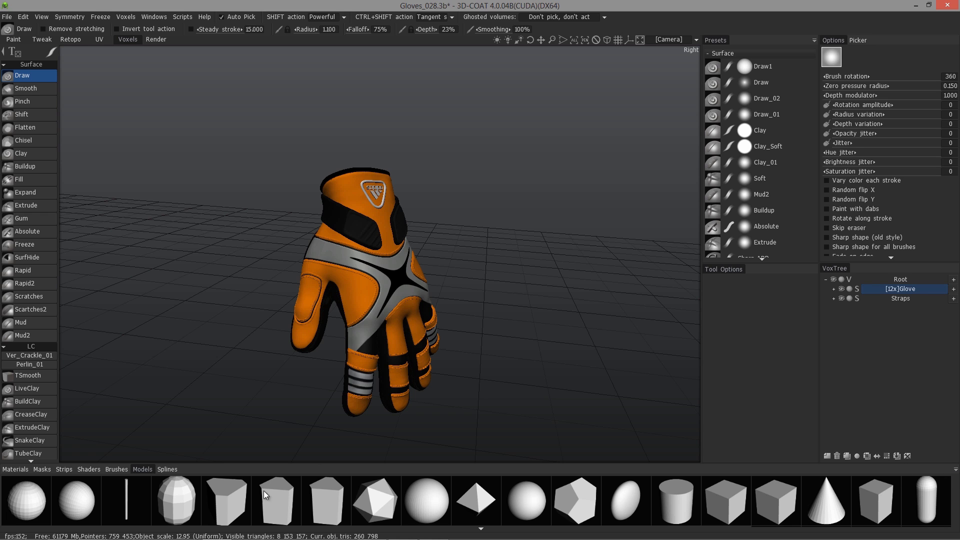
{"action": "left_click", "coordinate": [956, 471]}
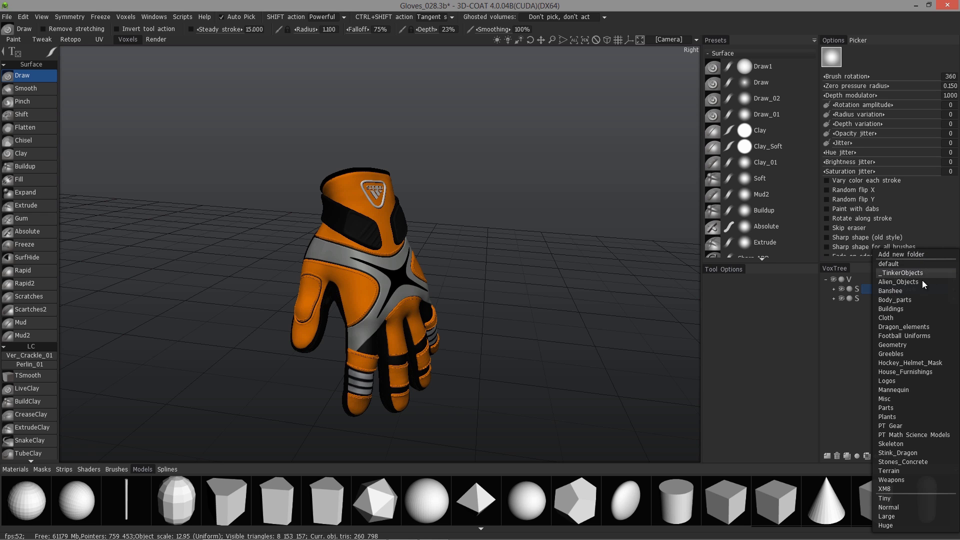
{"action": "left_click", "coordinate": [908, 336]}
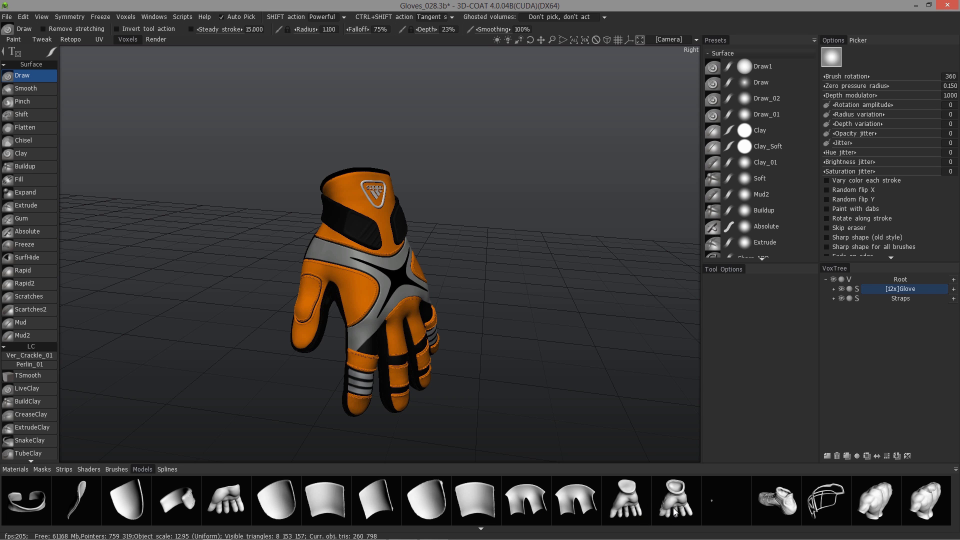
Step: Return to the Retopo workspace, open the baking scan settings and move the dialog clear of the glove
{"action": "left_click", "coordinate": [69, 40]}
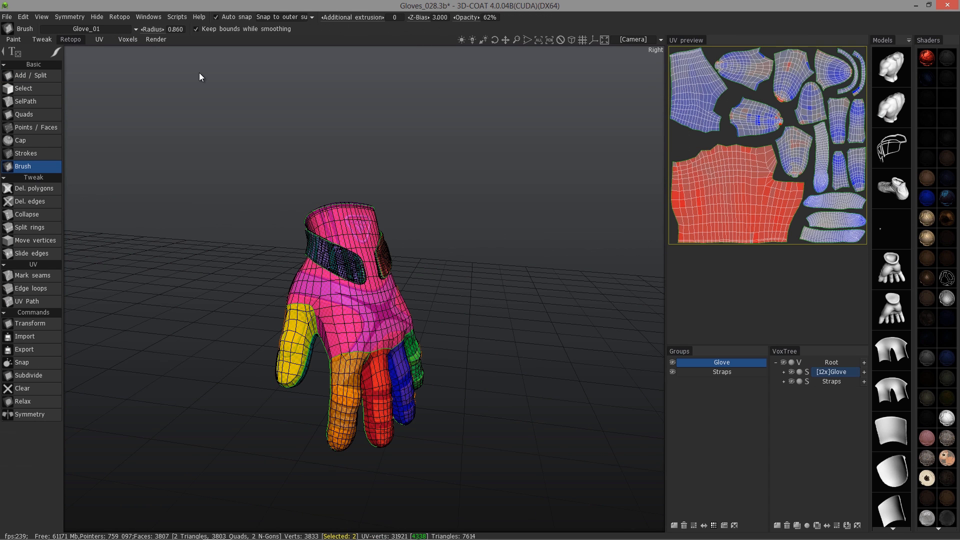
{"action": "left_click_drag", "start_coordinate": [405, 278], "coordinate": [452, 320]}
{"action": "middle_click_drag", "start_coordinate": [452, 320], "coordinate": [417, 218]}
{"action": "left_click_drag", "start_coordinate": [417, 217], "coordinate": [141, 27]}
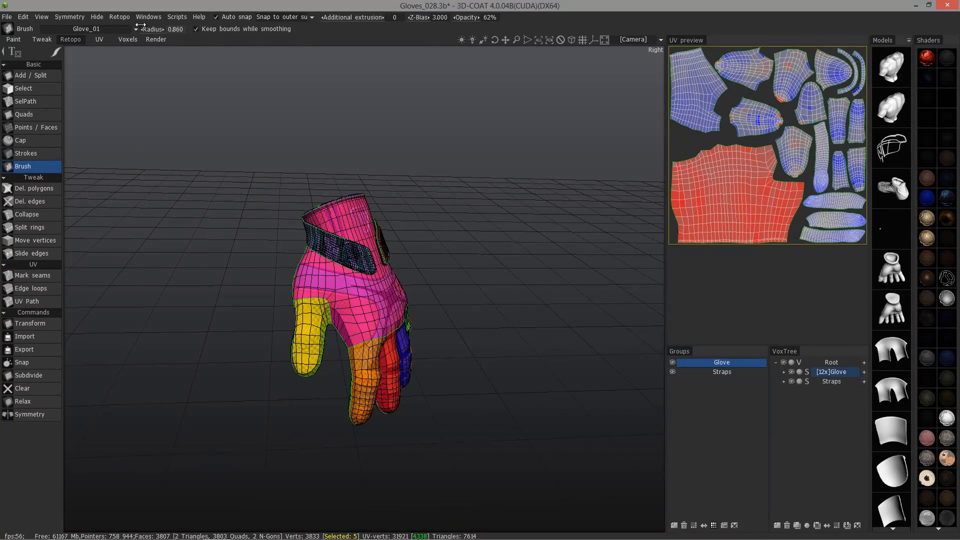
{"action": "left_click", "coordinate": [121, 18]}
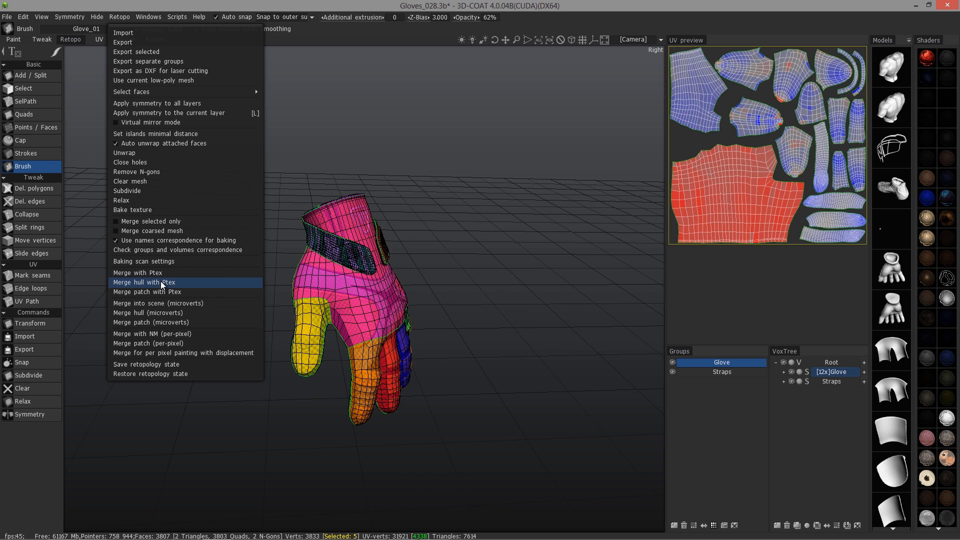
{"action": "left_click", "coordinate": [152, 262]}
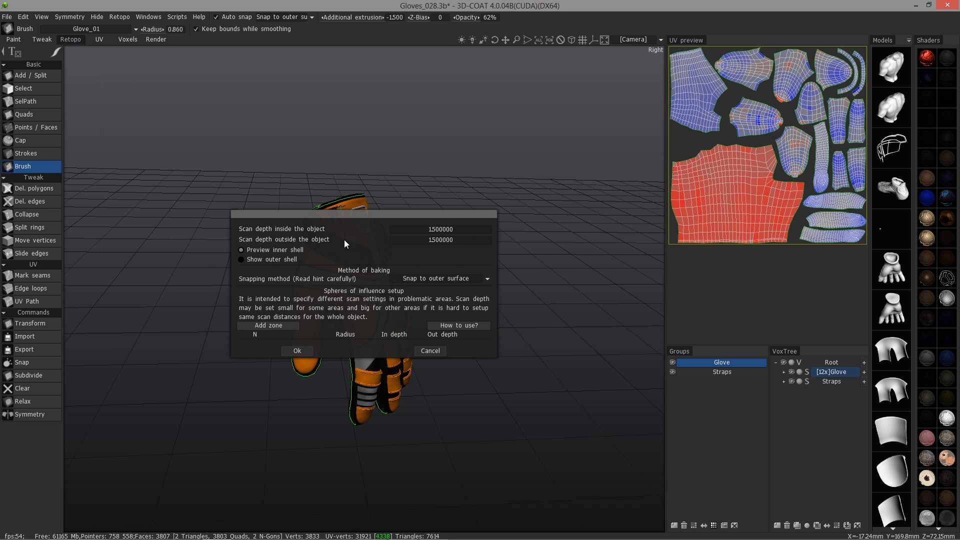
{"action": "left_click_drag", "start_coordinate": [363, 215], "coordinate": [603, 84]}
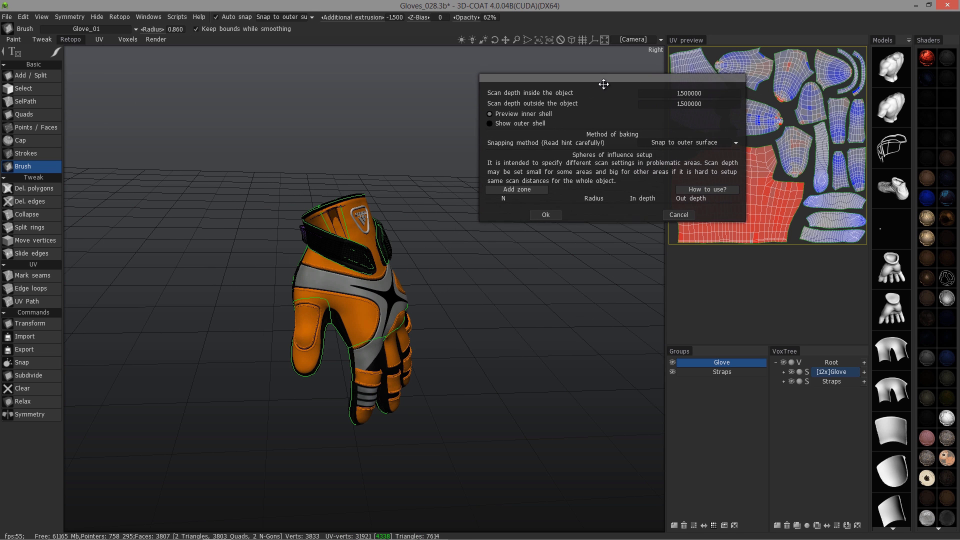
Step: Switch the scan depth preview to the outer shell and inspect it around the glove and fingers
{"action": "left_click", "coordinate": [490, 124]}
{"action": "left_click_drag", "start_coordinate": [338, 297], "coordinate": [377, 382], "text": "alt"}
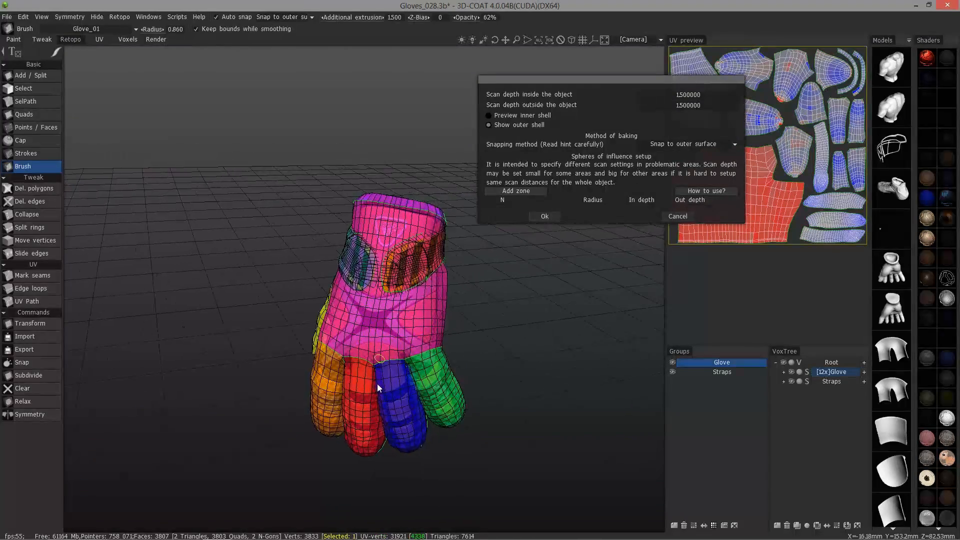
{"action": "left_click_drag", "start_coordinate": [404, 413], "coordinate": [376, 179], "text": "alt"}
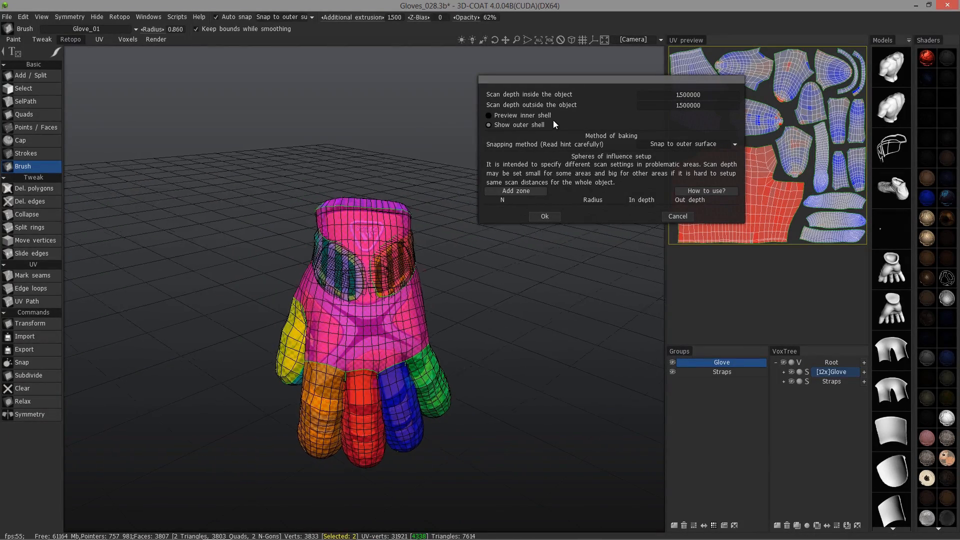
Step: Set the scan depth outside the object to 1 in the baking scan settings
{"action": "left_click_drag", "start_coordinate": [240, 340], "coordinate": [329, 334], "text": "alt"}
{"action": "left_click_drag", "start_coordinate": [328, 404], "coordinate": [368, 265], "text": "alt"}
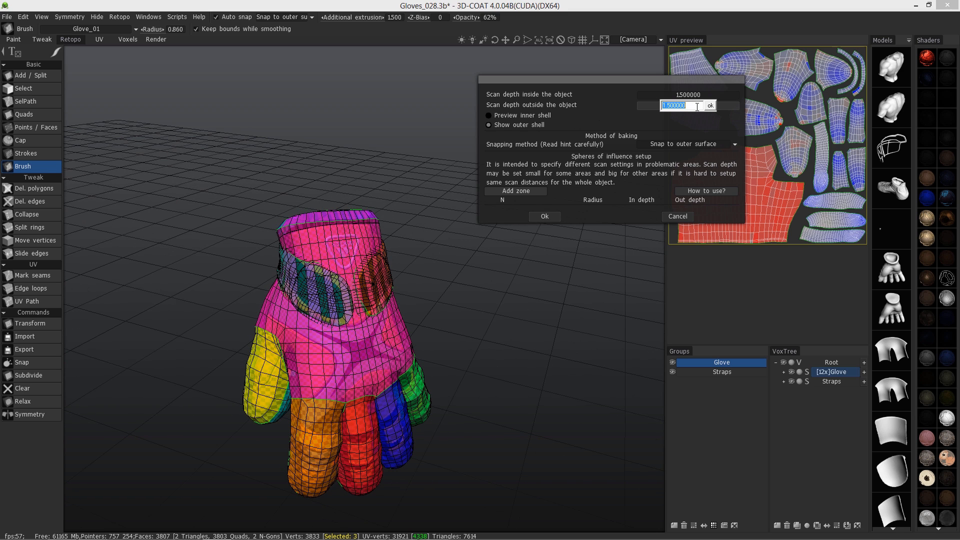
{"action": "left_click", "coordinate": [706, 108]}
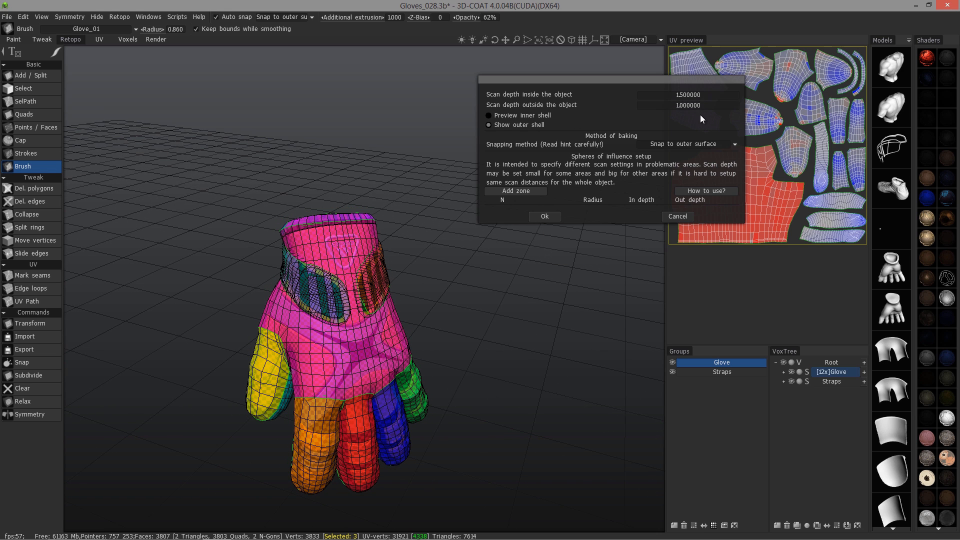
Step: Inspect the outer shell around the fingers and straps, and reduce the scan depth outside the object to 0.5
{"action": "left_click_drag", "start_coordinate": [285, 267], "coordinate": [345, 221], "text": "alt"}
{"action": "scroll", "coordinate": [300, 312], "scroll_direction": "up", "scroll_amount": 3}
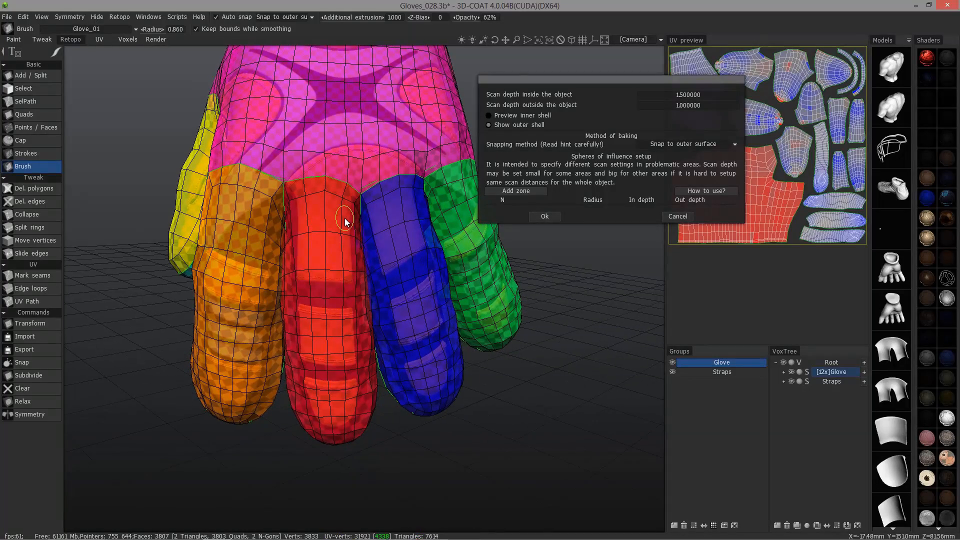
{"action": "left_click_drag", "start_coordinate": [420, 265], "coordinate": [353, 172], "text": "alt"}
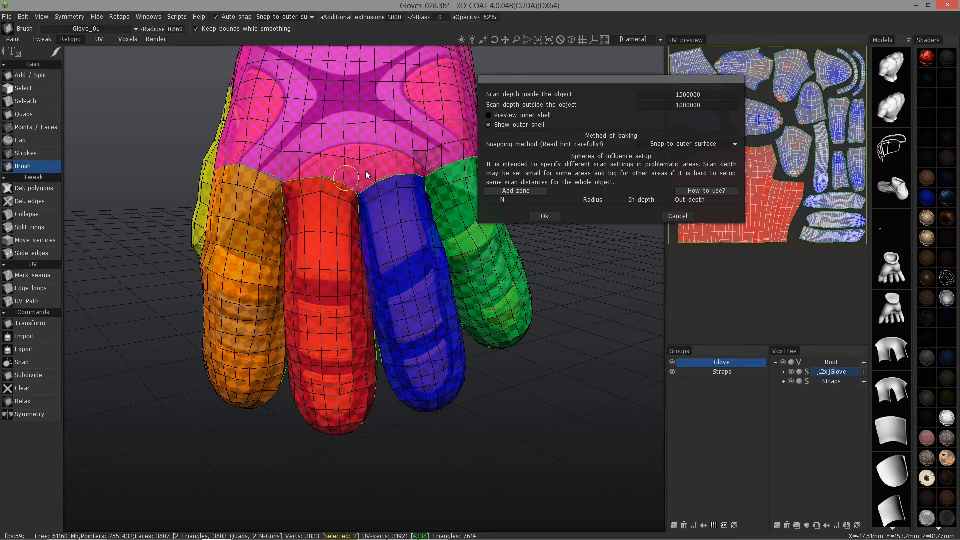
{"action": "left_click_drag", "start_coordinate": [417, 243], "coordinate": [572, 217], "text": "alt"}
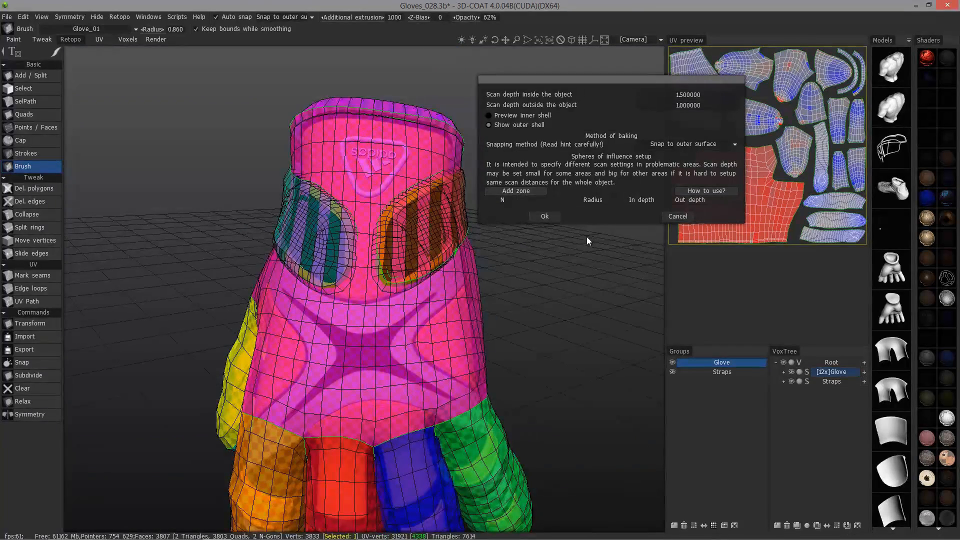
{"action": "scroll", "coordinate": [589, 236], "scroll_direction": "up", "scroll_amount": 3}
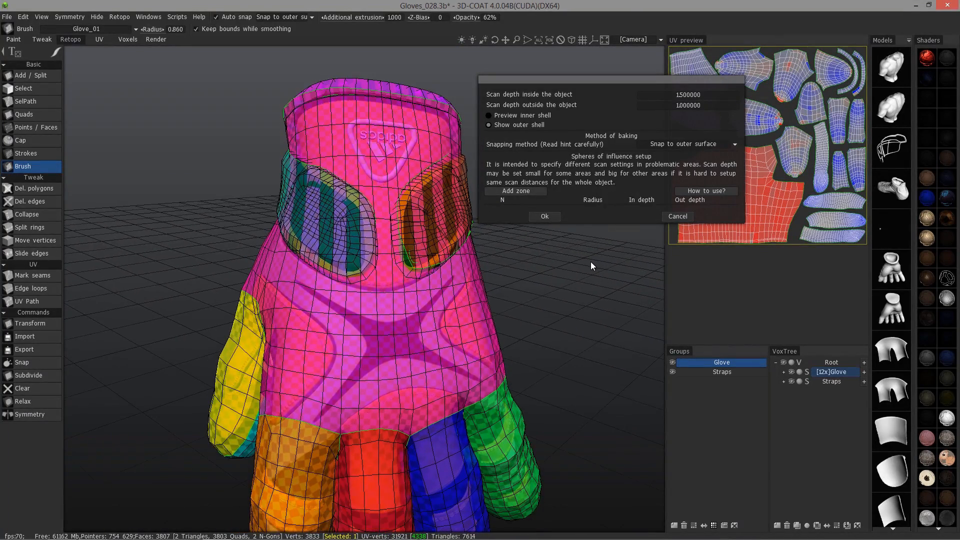
{"action": "middle_click_drag", "start_coordinate": [590, 261], "coordinate": [519, 259], "text": "alt"}
{"action": "left_click_drag", "start_coordinate": [519, 259], "coordinate": [573, 152], "text": "alt"}
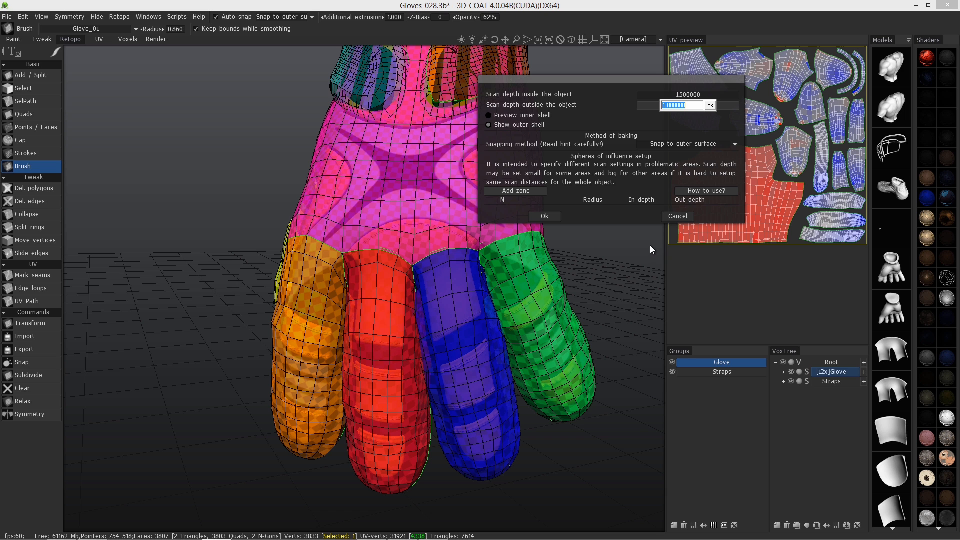
{"action": "type", "text": "0.5"}
{"action": "key", "text": "Return"}
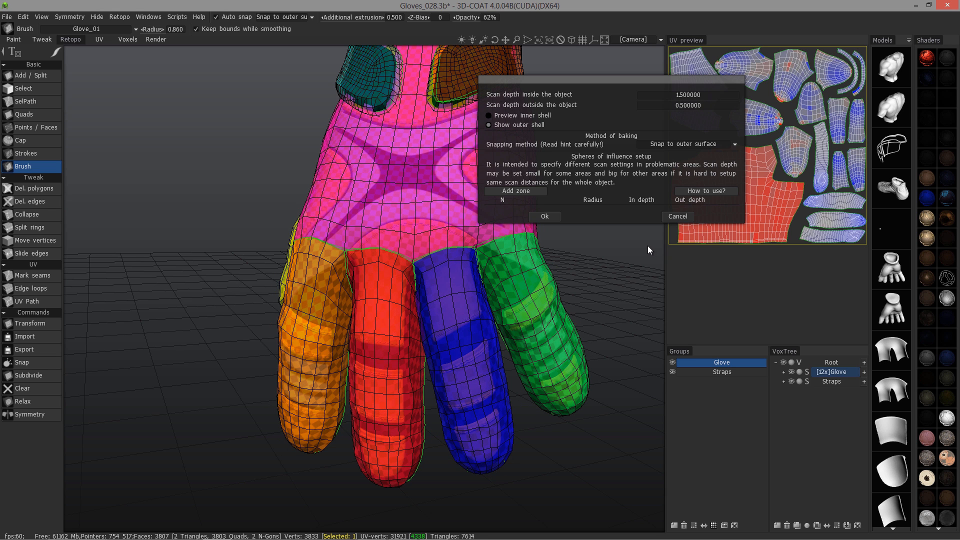
Step: Examine the outer shell around the glove and try a scan depth outside the object of 0.3
{"action": "right_click_drag", "start_coordinate": [470, 334], "coordinate": [440, 327]}
{"action": "left_click_drag", "start_coordinate": [440, 324], "coordinate": [443, 310], "text": "alt"}
{"action": "left_click_drag", "start_coordinate": [212, 211], "coordinate": [338, 343]}
{"action": "mouse_move", "coordinate": [369, 409]}
{"action": "left_mouse_down", "text": "alt"}
{"action": "mouse_move", "coordinate": [392, 435]}
{"action": "mouse_move", "coordinate": [399, 339]}
{"action": "mouse_move", "coordinate": [467, 258]}
{"action": "mouse_move", "coordinate": [530, 272]}
{"action": "left_mouse_up", "text": "alt"}
{"action": "scroll", "coordinate": [521, 269], "scroll_direction": "up", "scroll_amount": 3}
{"action": "left_click_drag", "start_coordinate": [224, 255], "coordinate": [395, 320], "text": "alt"}
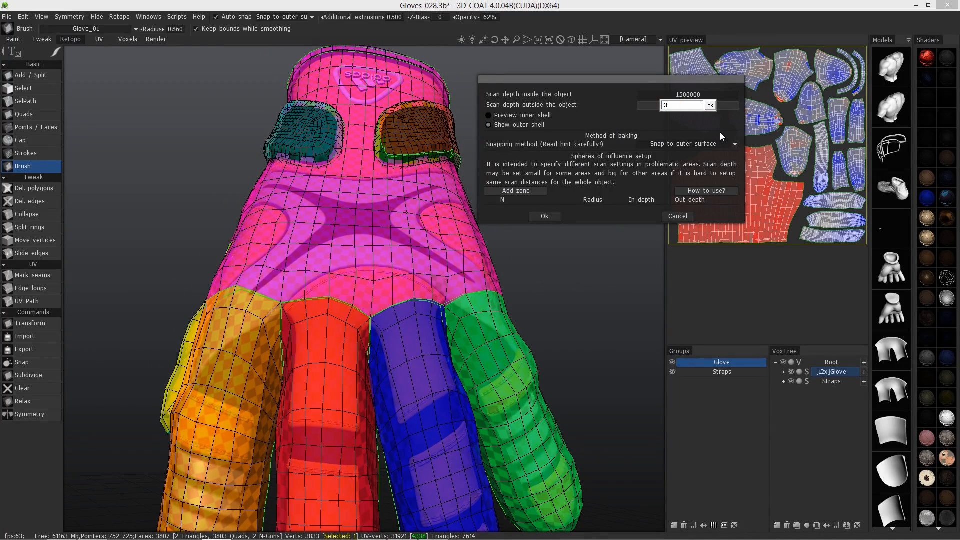
{"action": "type", "text": "0.3"}
{"action": "key", "text": "Return"}
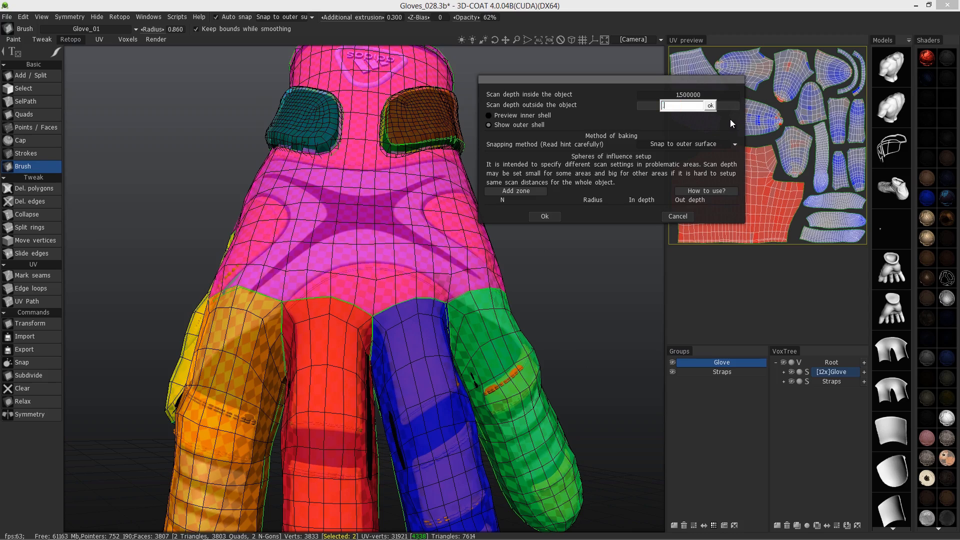
Step: Try an outside scan depth of 0.4, check the outer shell around the fingers, and cancel the baking scan settings
{"action": "left_click_drag", "start_coordinate": [469, 400], "coordinate": [508, 445], "text": "alt"}
{"action": "right_click_drag", "start_coordinate": [508, 445], "coordinate": [254, 287], "text": "alt"}
{"action": "left_click_drag", "start_coordinate": [254, 287], "coordinate": [294, 354], "text": "alt"}
{"action": "right_click_drag", "start_coordinate": [293, 354], "coordinate": [228, 254], "text": "alt"}
{"action": "left_click_drag", "start_coordinate": [244, 306], "coordinate": [247, 308], "text": "alt"}
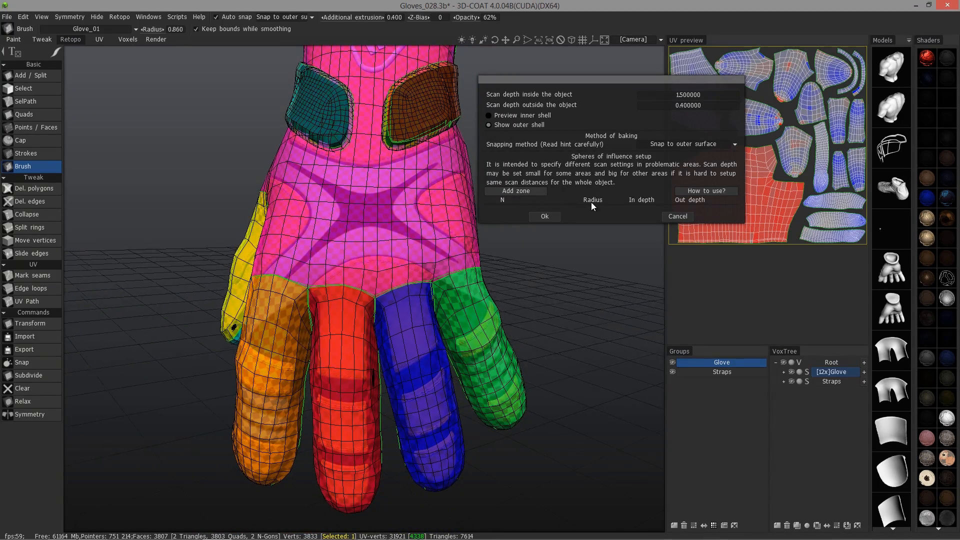
{"action": "left_click_drag", "start_coordinate": [343, 347], "coordinate": [406, 384], "text": "alt"}
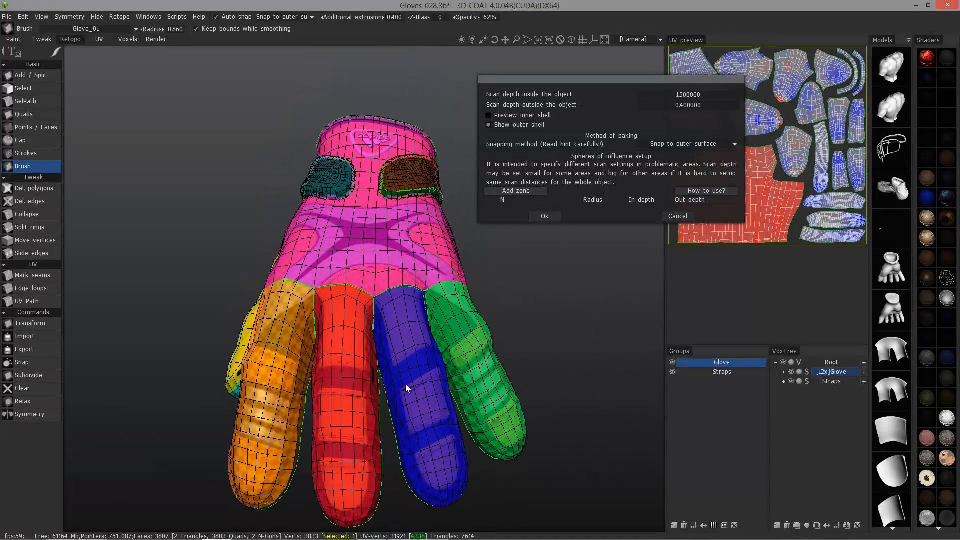
{"action": "left_click", "coordinate": [678, 217]}
Step: Turn off automatic snapping and activate the Move vertices tool on the glove's retopology mesh
{"action": "left_click_drag", "start_coordinate": [181, 221], "coordinate": [68, 179]}
{"action": "left_click", "coordinate": [215, 17]}
{"action": "left_click_drag", "start_coordinate": [210, 98], "coordinate": [281, 254]}
{"action": "scroll", "coordinate": [373, 338], "scroll_direction": "up", "scroll_amount": 2}
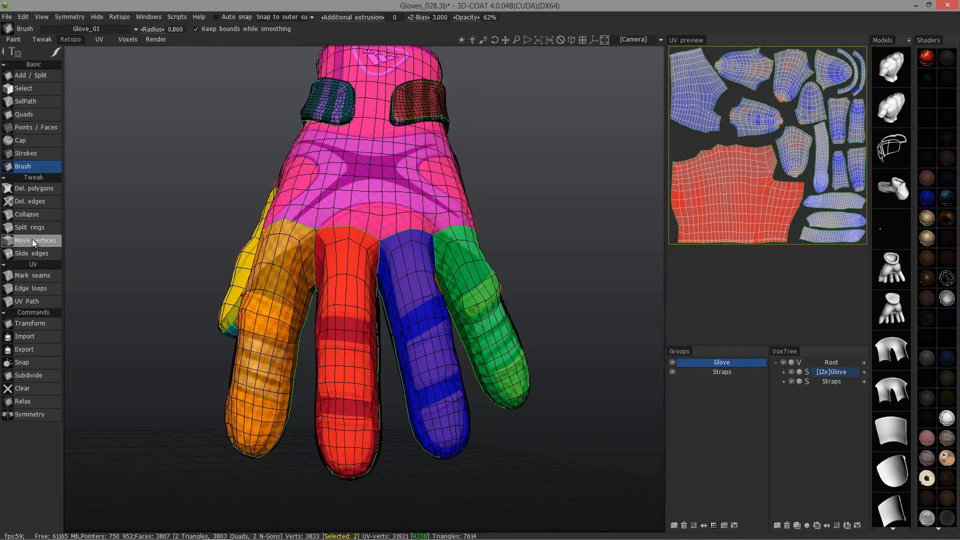
{"action": "left_click", "coordinate": [33, 241]}
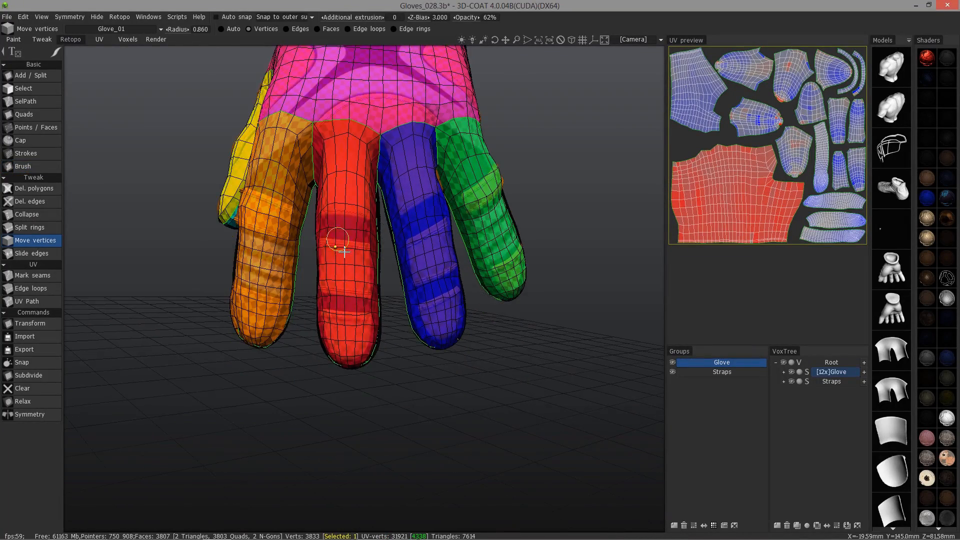
{"action": "scroll", "coordinate": [344, 236], "scroll_direction": "up", "scroll_amount": 5}
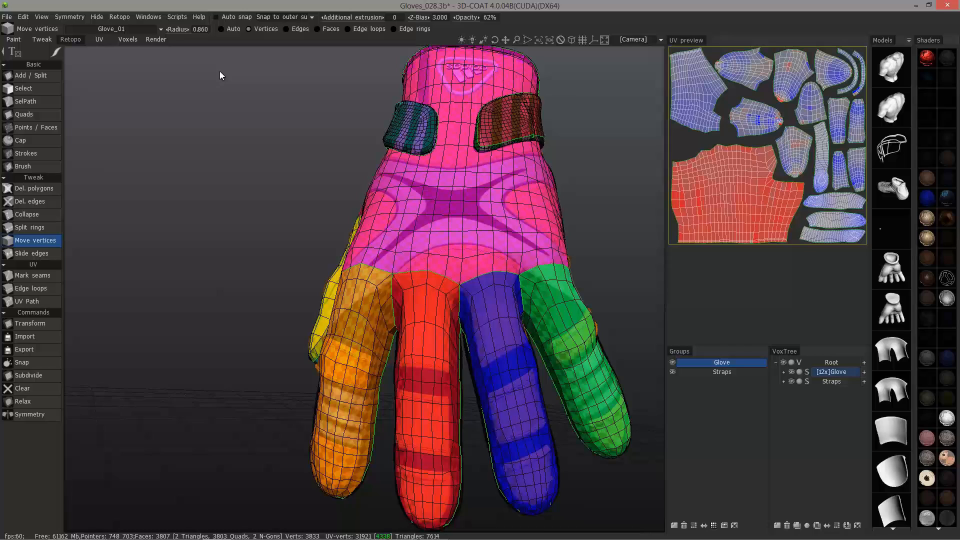
Step: Start a per-pixel merge with normal map, inspect the inner shell preview around the glove, and cancel the scan depth dialog
{"action": "left_click", "coordinate": [120, 17]}
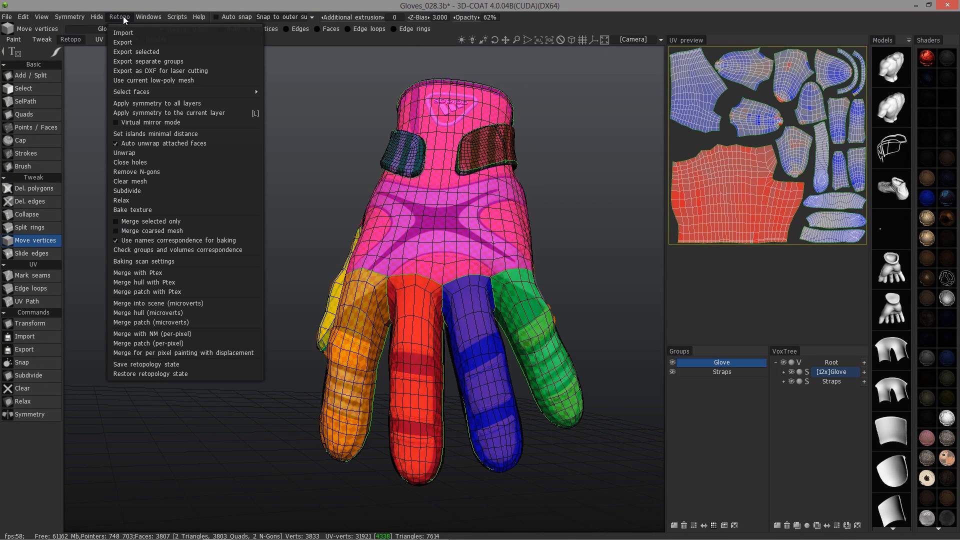
{"action": "left_click", "coordinate": [176, 334]}
{"action": "left_click_drag", "start_coordinate": [340, 216], "coordinate": [200, 66]}
{"action": "left_click_drag", "start_coordinate": [280, 150], "coordinate": [174, 95]}
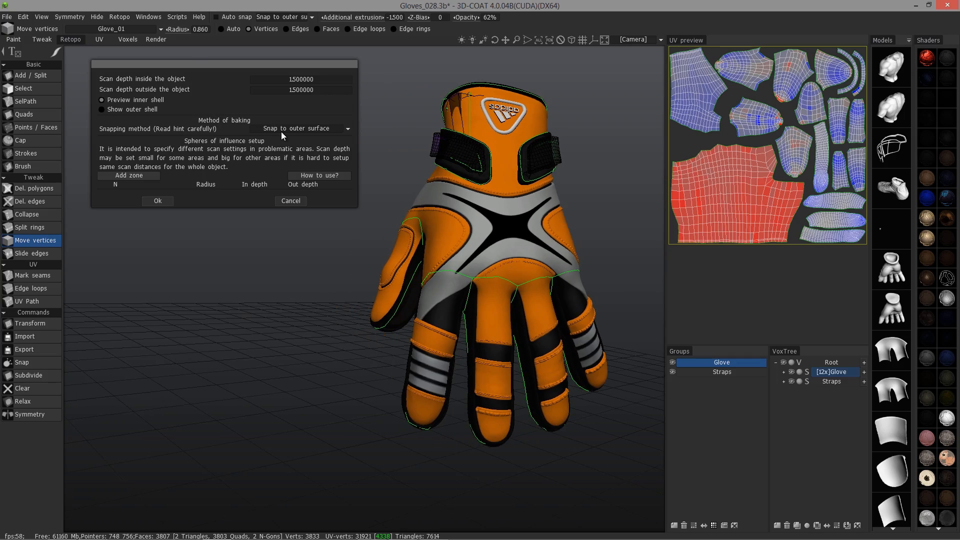
{"action": "left_click_drag", "start_coordinate": [278, 131], "coordinate": [298, 143]}
{"action": "right_click_drag", "start_coordinate": [298, 143], "coordinate": [309, 282]}
{"action": "left_click_drag", "start_coordinate": [309, 282], "coordinate": [347, 235]}
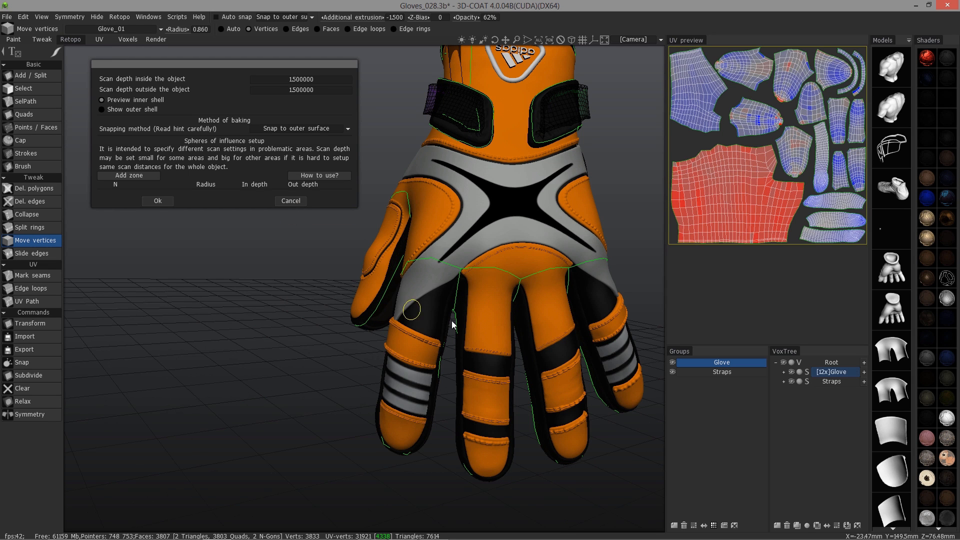
{"action": "left_click_drag", "start_coordinate": [440, 200], "coordinate": [410, 258], "text": "alt"}
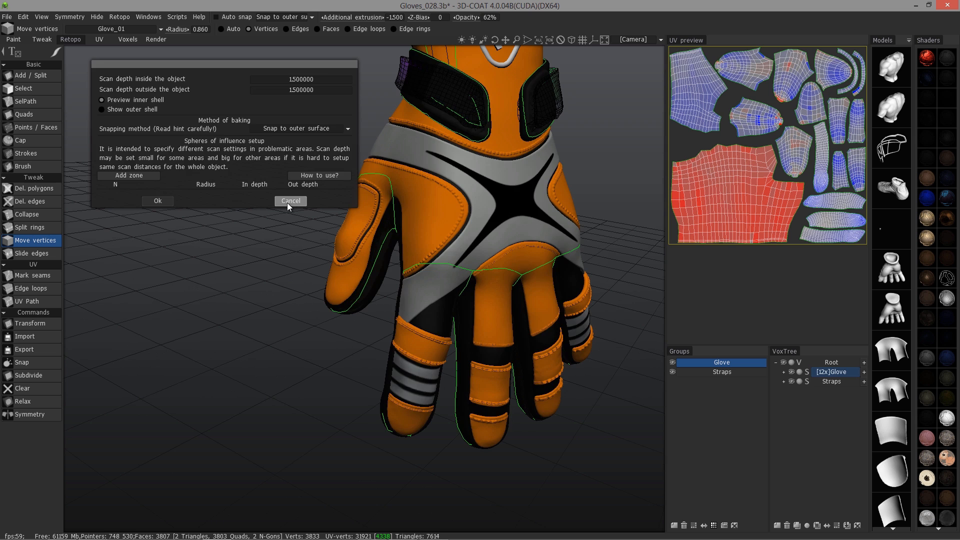
{"action": "left_click", "coordinate": [290, 201]}
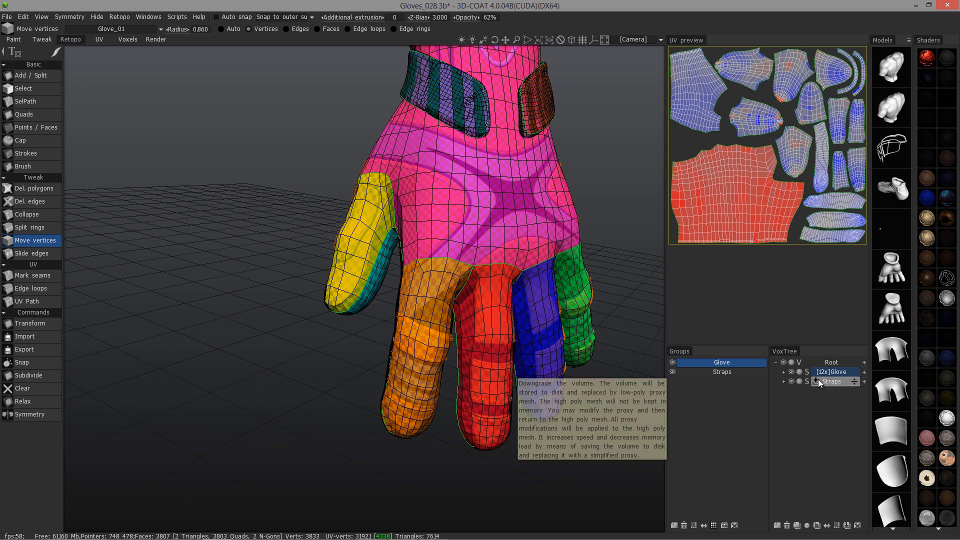
Step: Expand the Glove volume and turn on ghost mode for it and its sub-volumes
{"action": "left_click", "coordinate": [783, 373]}
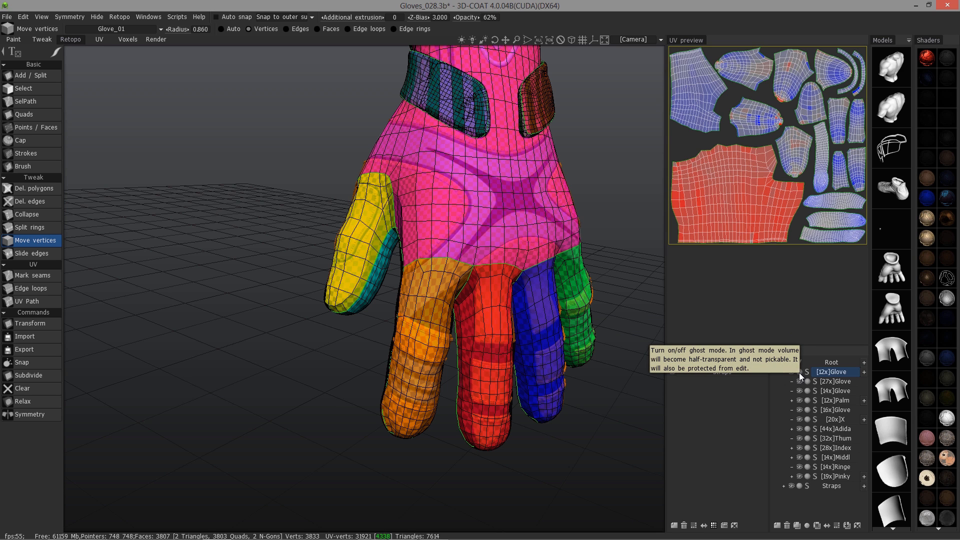
{"action": "left_click", "coordinate": [799, 373]}
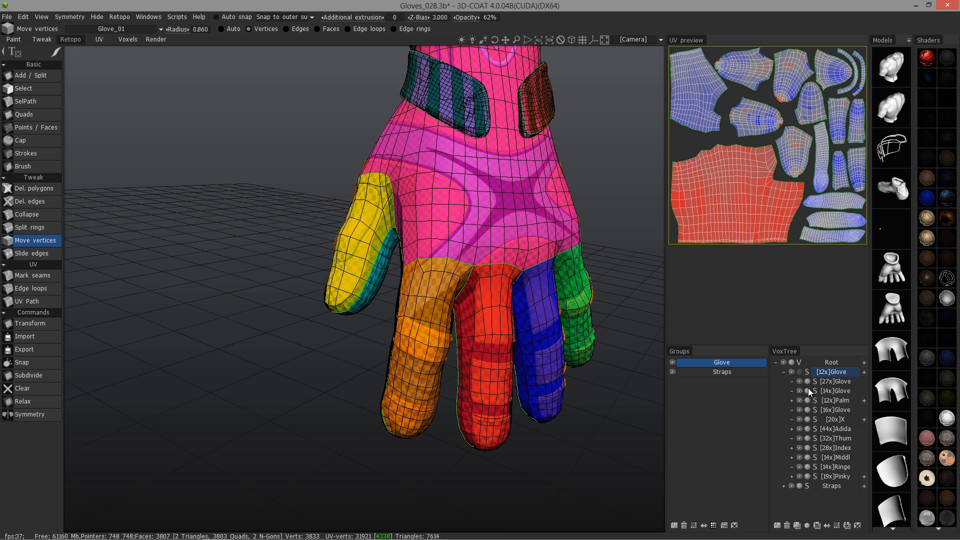
{"action": "left_click", "coordinate": [806, 383]}
{"action": "left_click", "coordinate": [806, 393]}
{"action": "left_click", "coordinate": [807, 410]}
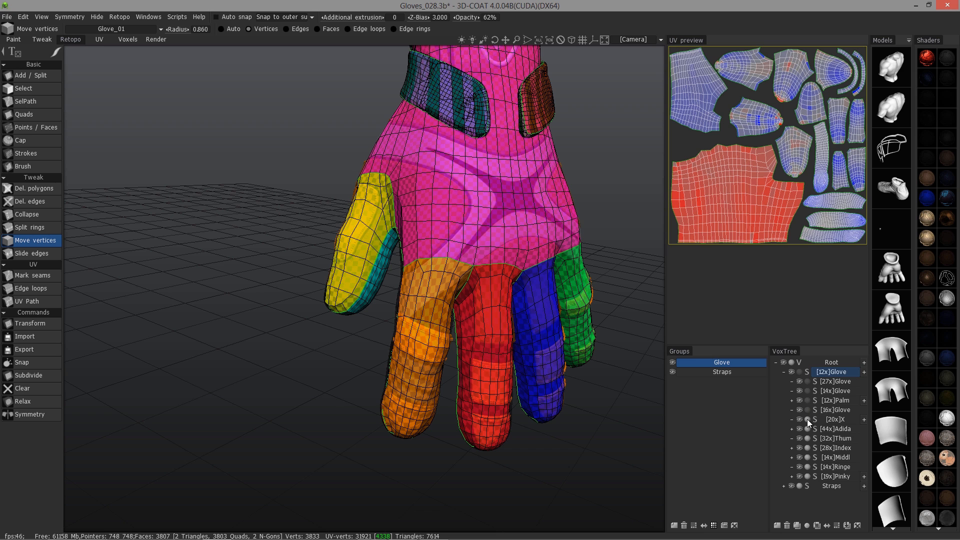
{"action": "left_click", "coordinate": [807, 419]}
{"action": "left_click", "coordinate": [808, 438]}
{"action": "left_click", "coordinate": [807, 448]}
{"action": "left_click", "coordinate": [807, 457]}
Step: Open the baking scan settings and move the dialog clear of the ghosted glove
{"action": "left_click_drag", "start_coordinate": [304, 155], "coordinate": [348, 138]}
{"action": "right_click_drag", "start_coordinate": [202, 54], "coordinate": [200, 26]}
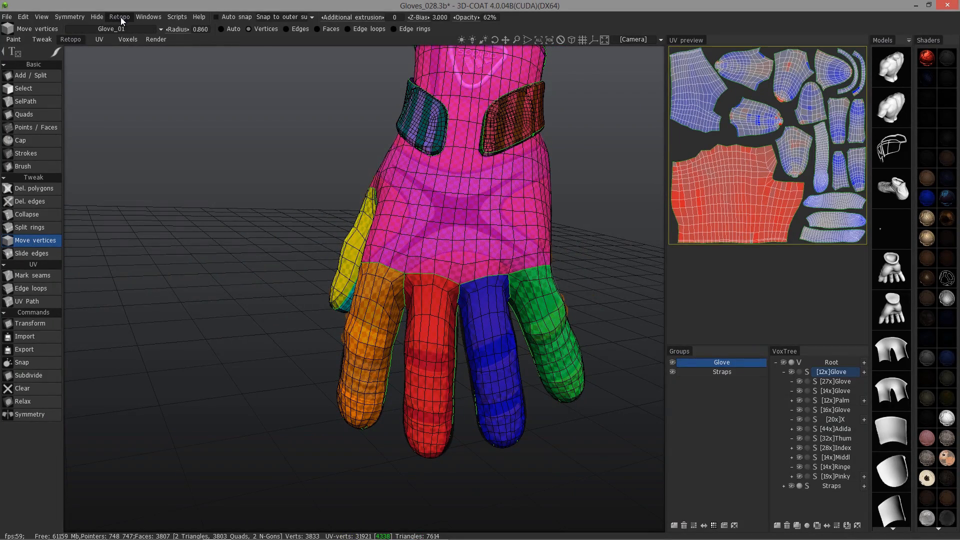
{"action": "left_click", "coordinate": [121, 17]}
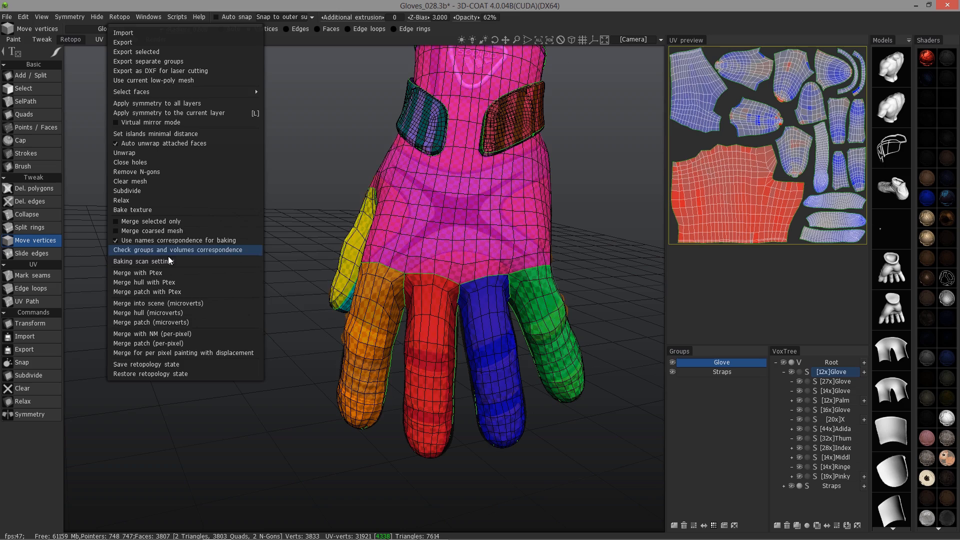
{"action": "left_click", "coordinate": [167, 261]}
{"action": "left_click_drag", "start_coordinate": [353, 216], "coordinate": [200, 57]}
{"action": "left_click_drag", "start_coordinate": [318, 289], "coordinate": [244, 101]}
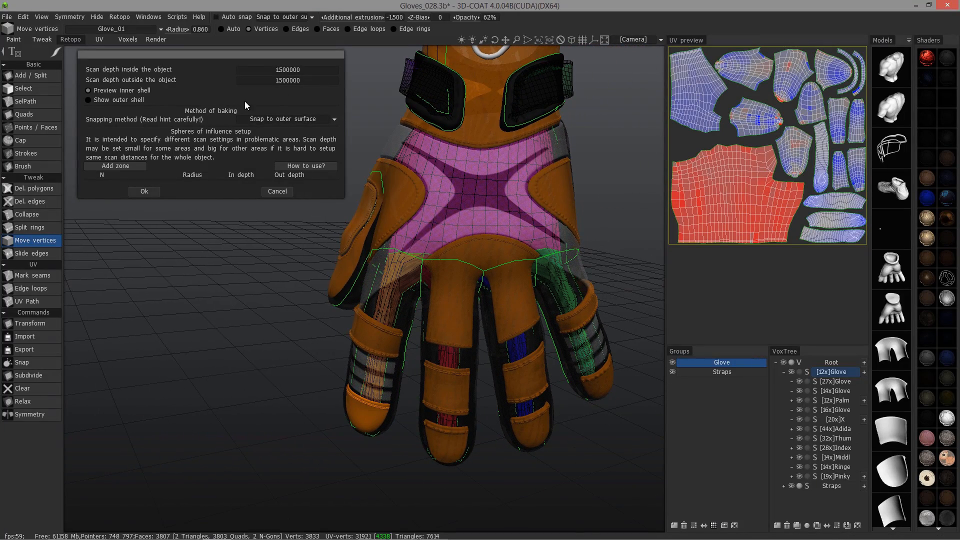
Step: Try scan depths inside the object of 1 and 0.5 with the inner shell preview shown
{"action": "left_click", "coordinate": [291, 70]}
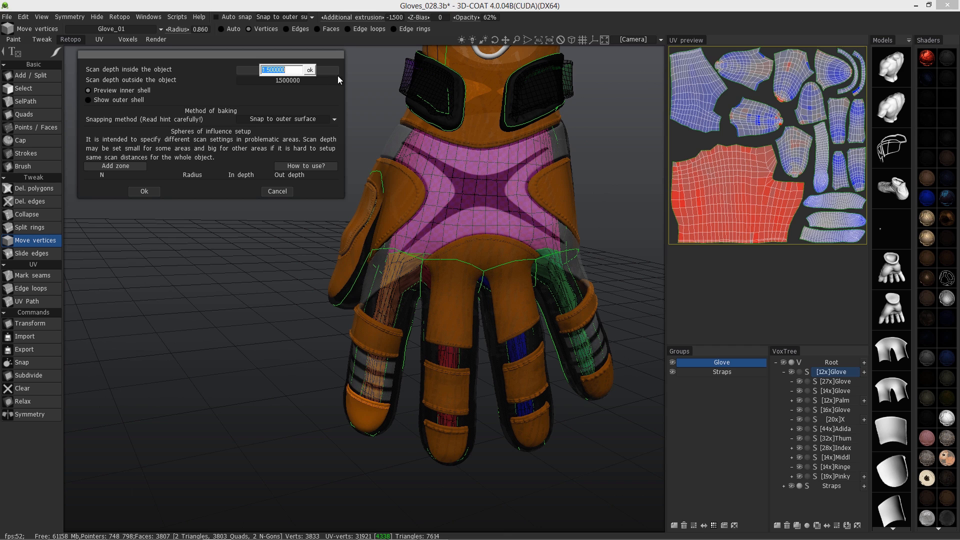
{"action": "type", "text": "1"}
{"action": "key", "text": "Return"}
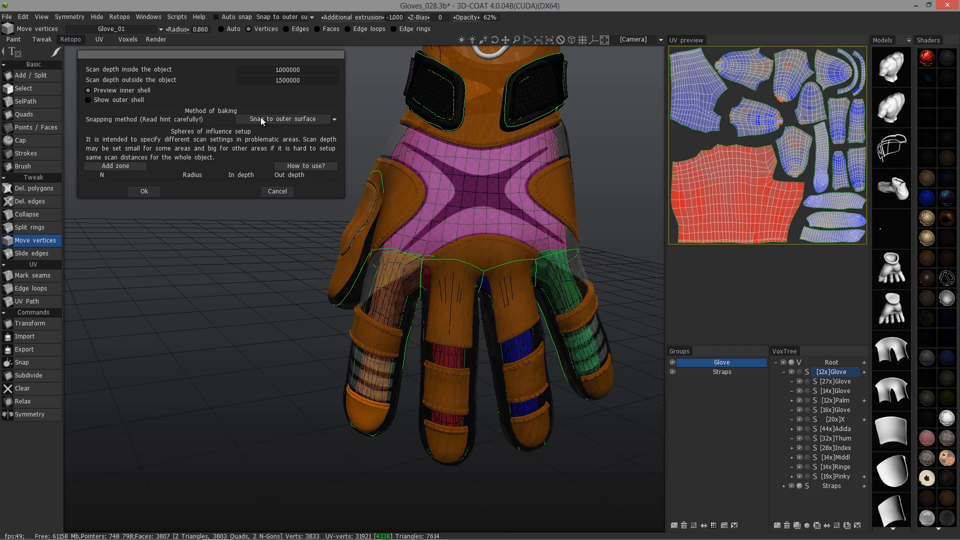
{"action": "left_click", "coordinate": [303, 71]}
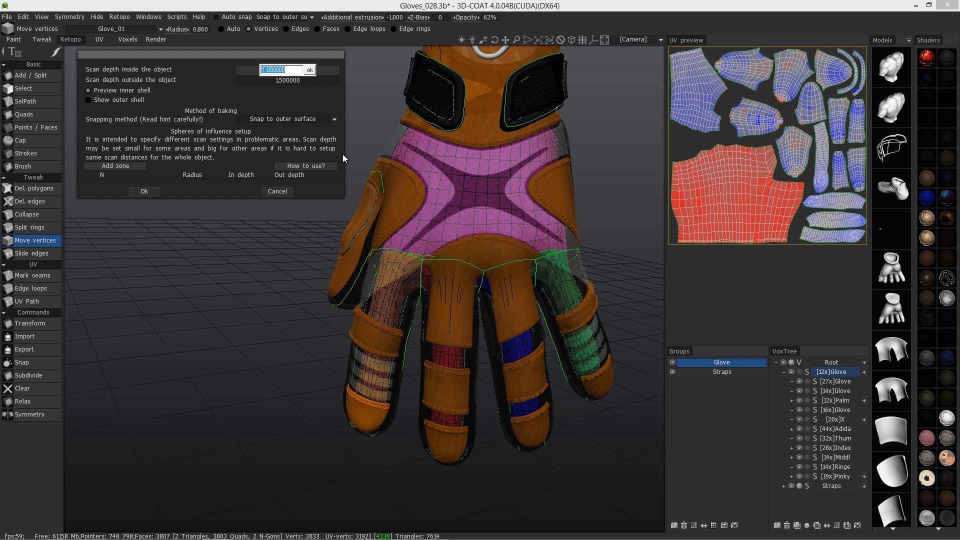
{"action": "type", "text": "0.5"}
{"action": "key", "text": "Return"}
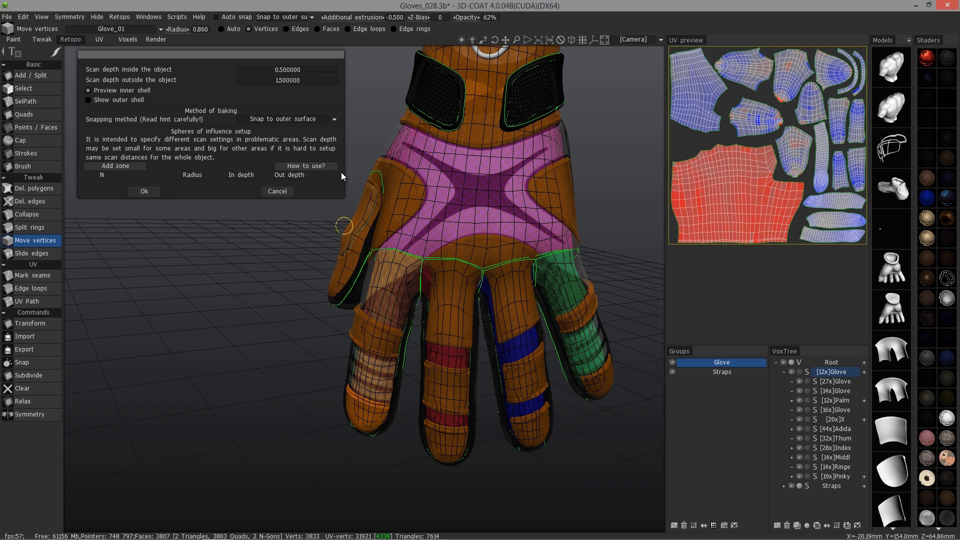
Step: Set the scan depth inside the object to 0.75 and accept the baking scan settings
{"action": "left_click_drag", "start_coordinate": [305, 275], "coordinate": [274, 295]}
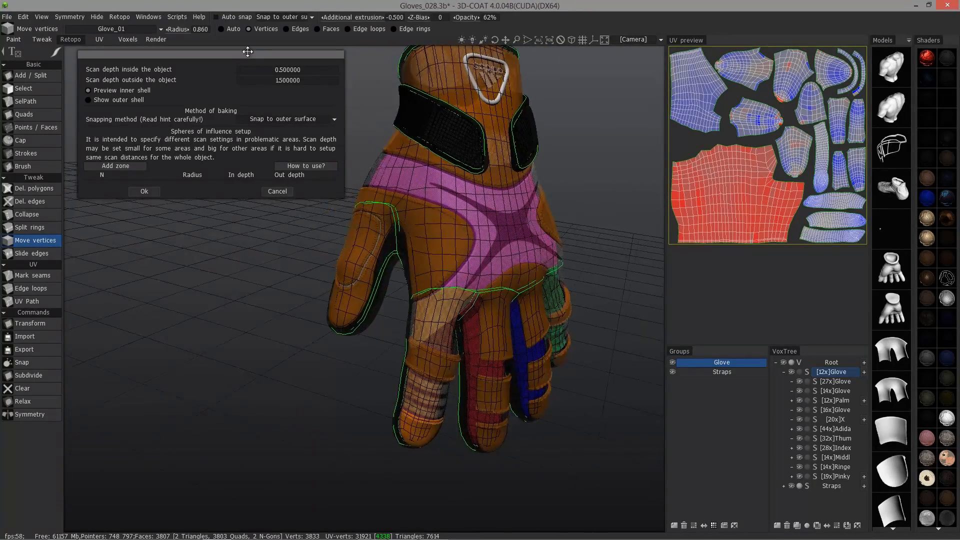
{"action": "left_click", "coordinate": [285, 69]}
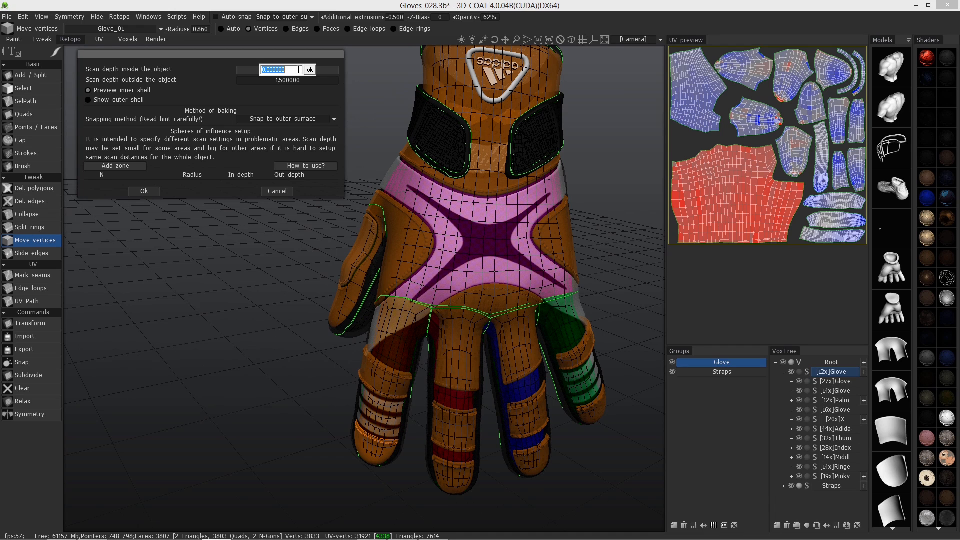
{"action": "type", "text": ".75"}
{"action": "left_click", "coordinate": [309, 70]}
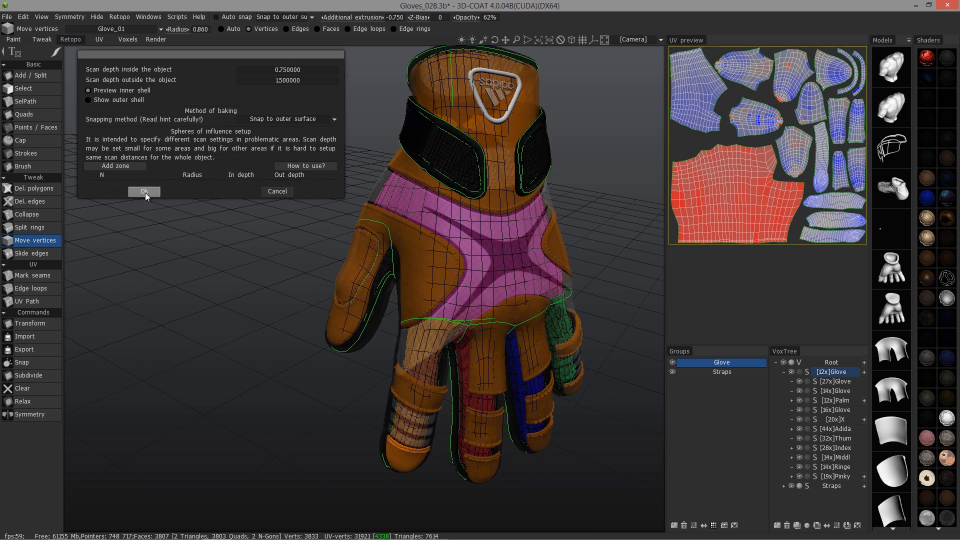
{"action": "left_click", "coordinate": [145, 192]}
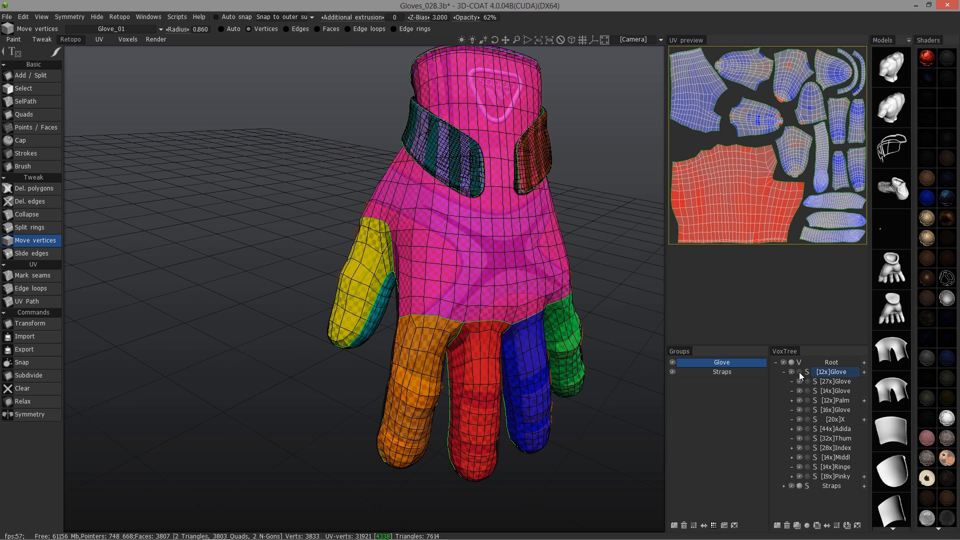
Step: Turn off ghost mode for the Glove's sub-volumes and collapse the Glove branch in the volume tree
{"action": "left_click", "coordinate": [808, 381]}
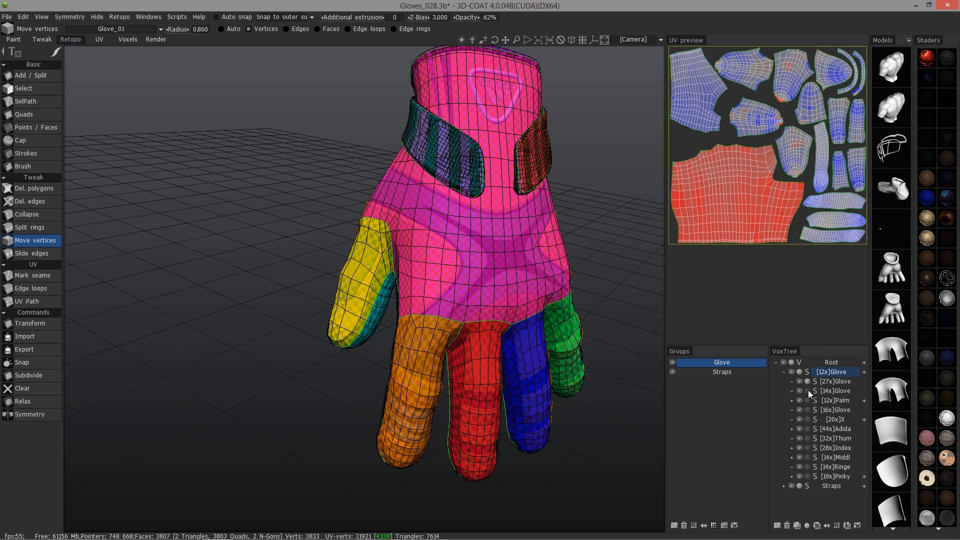
{"action": "left_click", "coordinate": [807, 410]}
{"action": "left_click", "coordinate": [807, 419]}
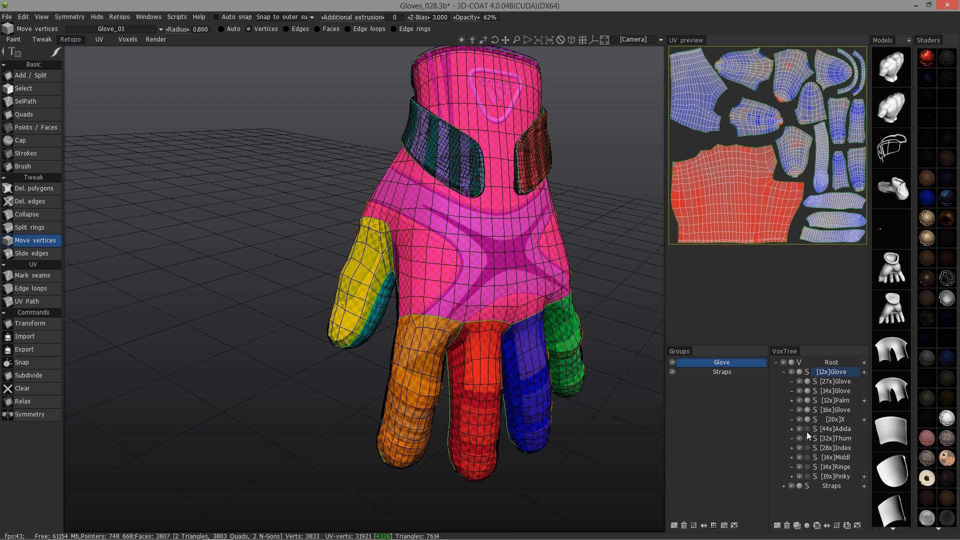
{"action": "left_click", "coordinate": [807, 438]}
{"action": "left_click", "coordinate": [808, 448]}
{"action": "left_click", "coordinate": [808, 457]}
{"action": "left_click", "coordinate": [807, 476]}
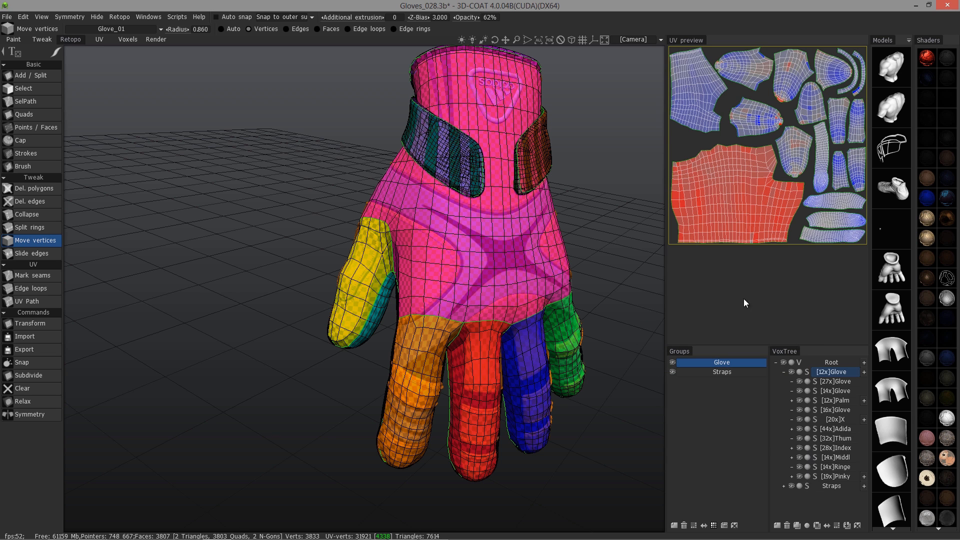
{"action": "left_click", "coordinate": [784, 372]}
{"action": "left_click_drag", "start_coordinate": [325, 278], "coordinate": [184, 130]}
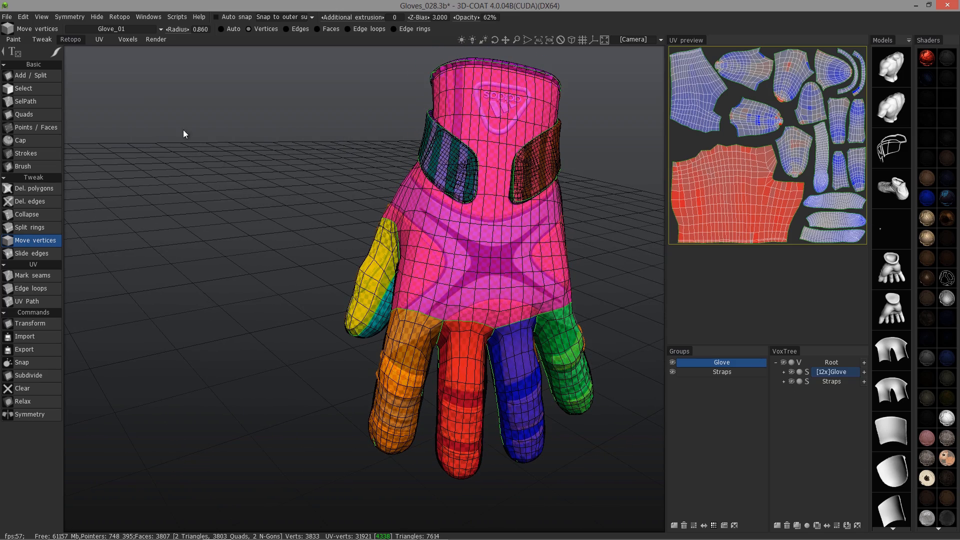
Step: Start merging the retopo mesh with a normal map for per-pixel painting and move the scan settings dialog clear of the glove
{"action": "left_click", "coordinate": [123, 16]}
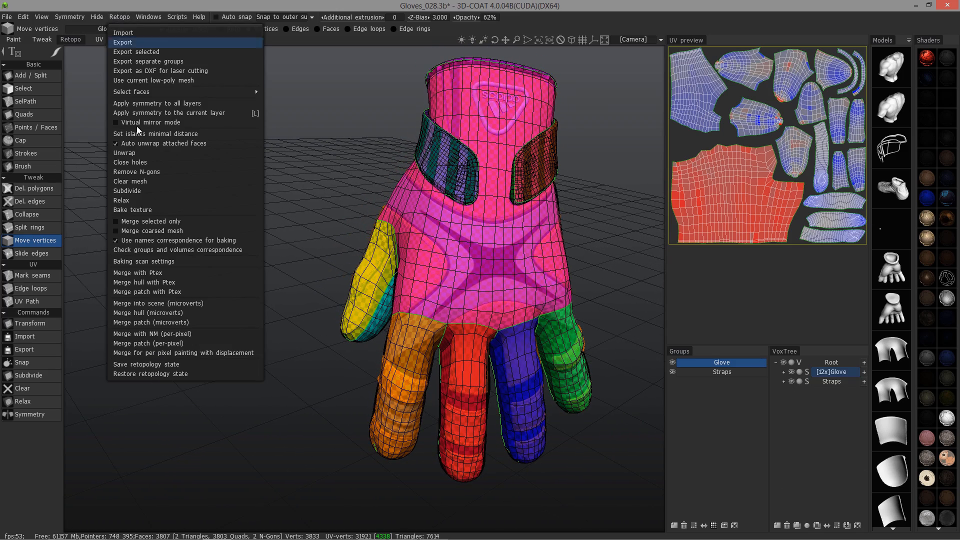
{"action": "left_click", "coordinate": [168, 334]}
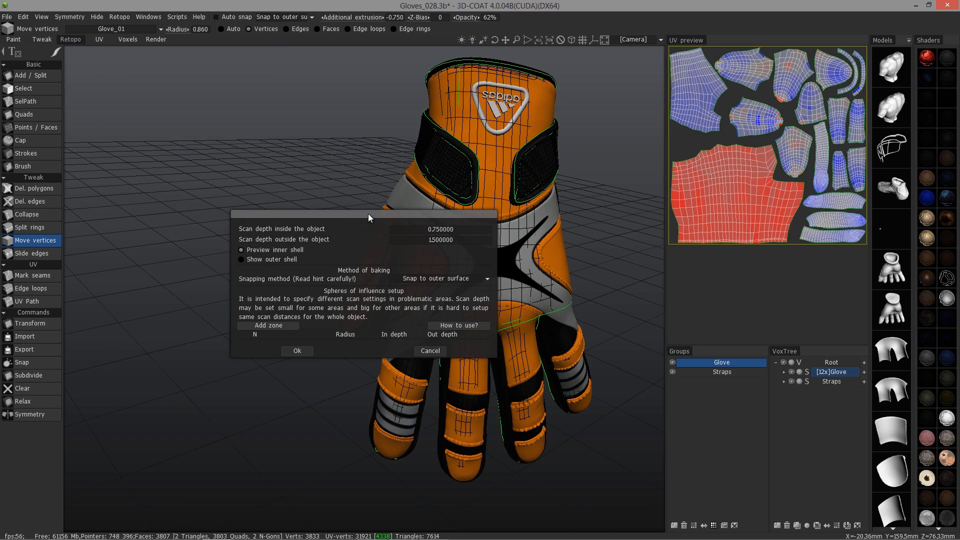
{"action": "left_click_drag", "start_coordinate": [347, 214], "coordinate": [185, 58]}
{"action": "left_click_drag", "start_coordinate": [240, 240], "coordinate": [445, 293]}
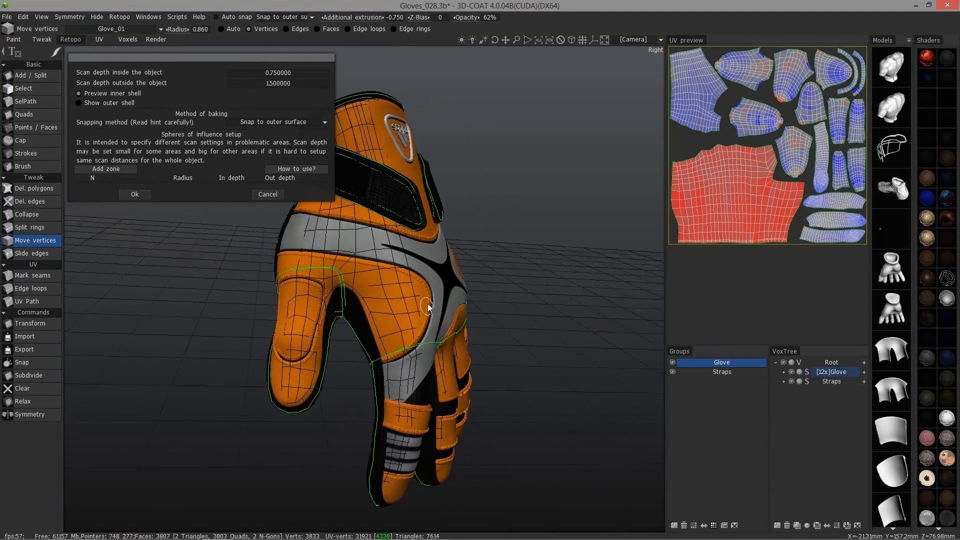
{"action": "mouse_move", "coordinate": [418, 302]}
{"action": "left_mouse_down", "text": "alt"}
{"action": "mouse_move", "coordinate": [425, 305]}
{"action": "mouse_move", "coordinate": [417, 316]}
{"action": "mouse_move", "coordinate": [415, 298]}
{"action": "left_mouse_up", "text": "alt"}
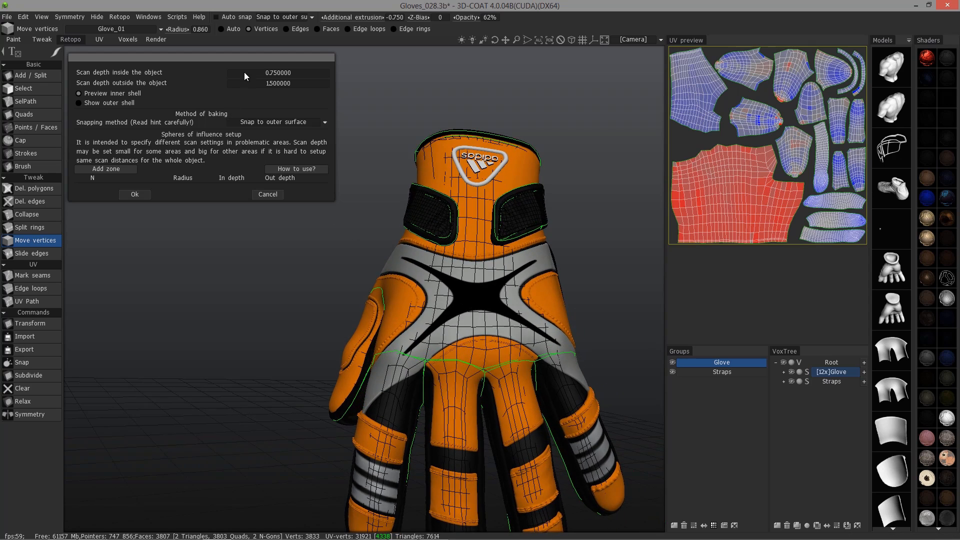
Step: Try scan depths inside the object of 0.9 and 1 with the inner shell preview on the glove
{"action": "left_click", "coordinate": [270, 73]}
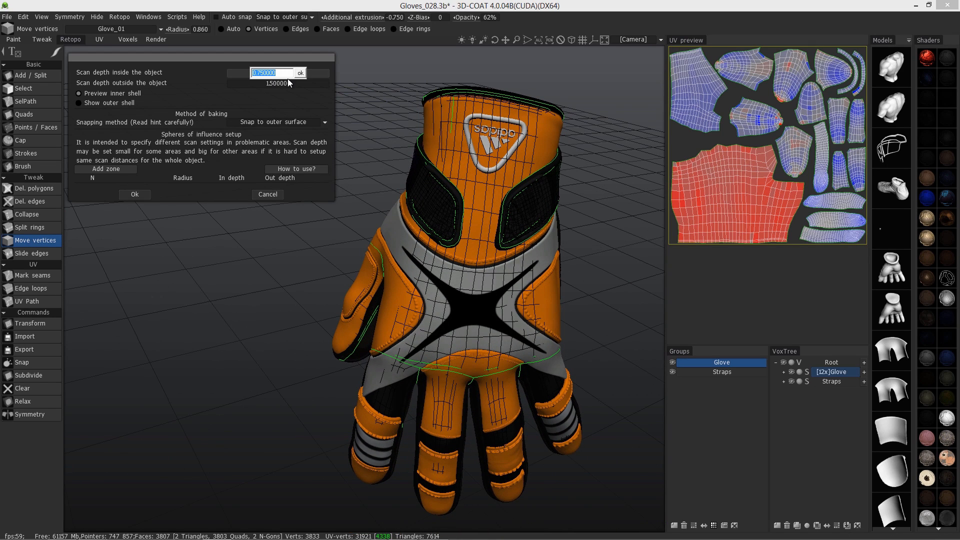
{"action": "type", "text": "0.9"}
{"action": "key", "text": "Return"}
{"action": "left_click", "coordinate": [280, 72]}
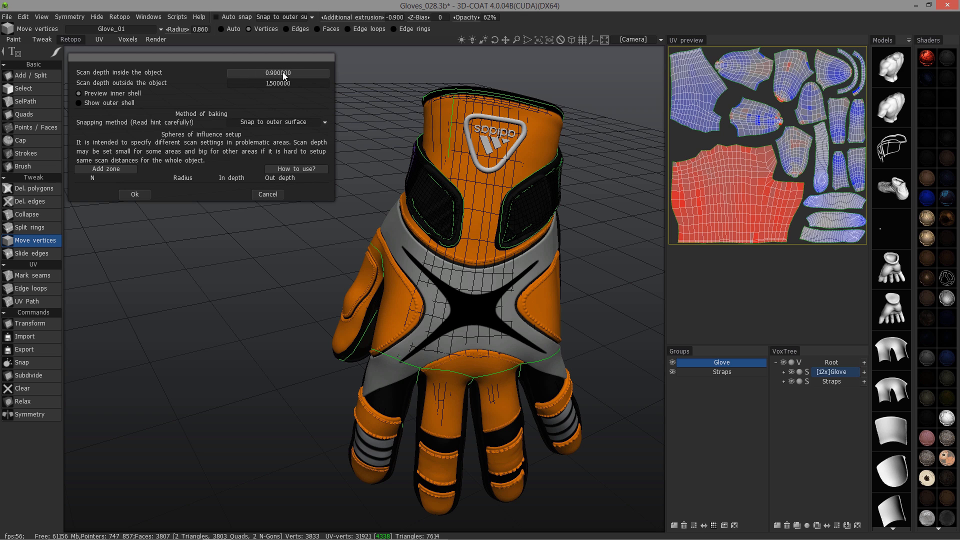
{"action": "type", "text": "1"}
{"action": "key", "text": "Return"}
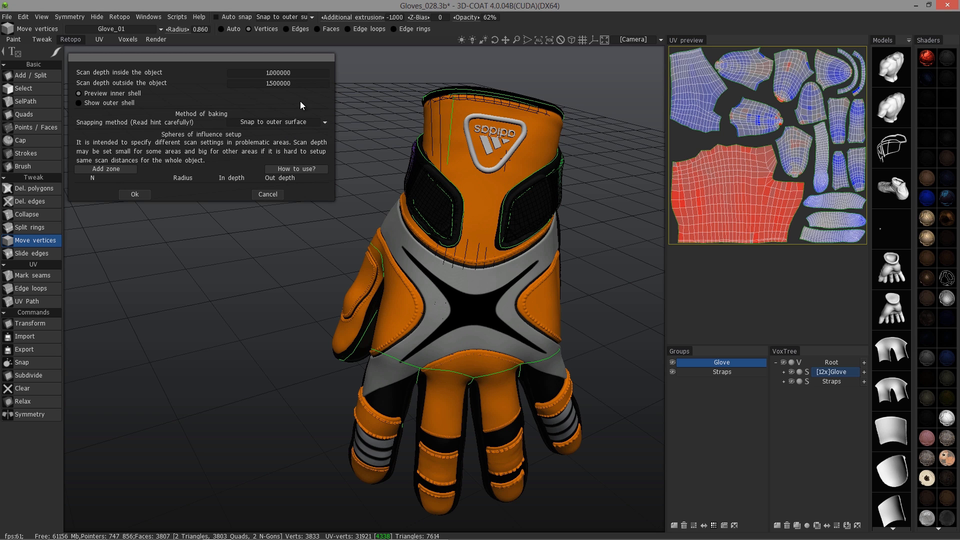
{"action": "left_click_drag", "start_coordinate": [257, 230], "coordinate": [310, 261]}
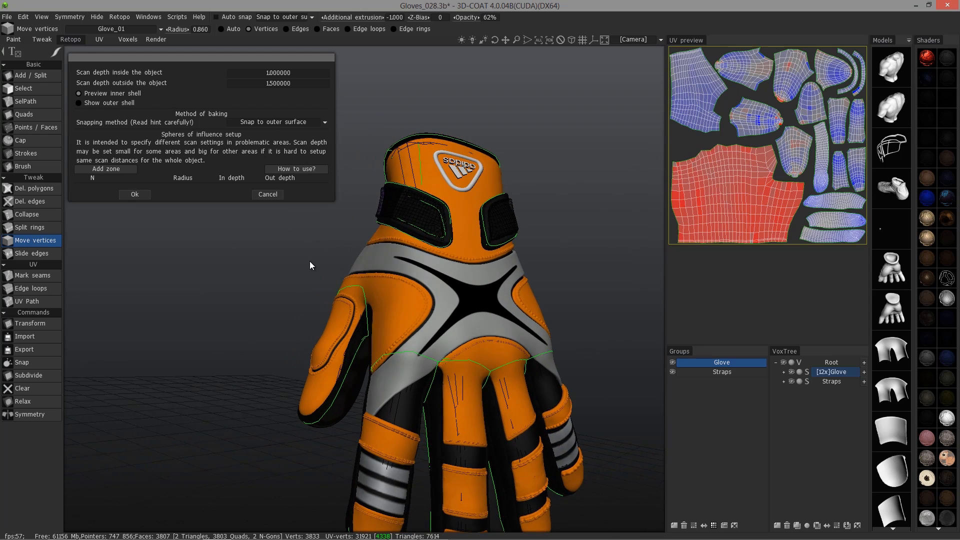
Step: Try scan depths inside the object of 1.1, 1.2 and 1.3 and check the inner shell around the cuff and fingers
{"action": "left_click", "coordinate": [279, 74]}
{"action": "type", "text": "1"}
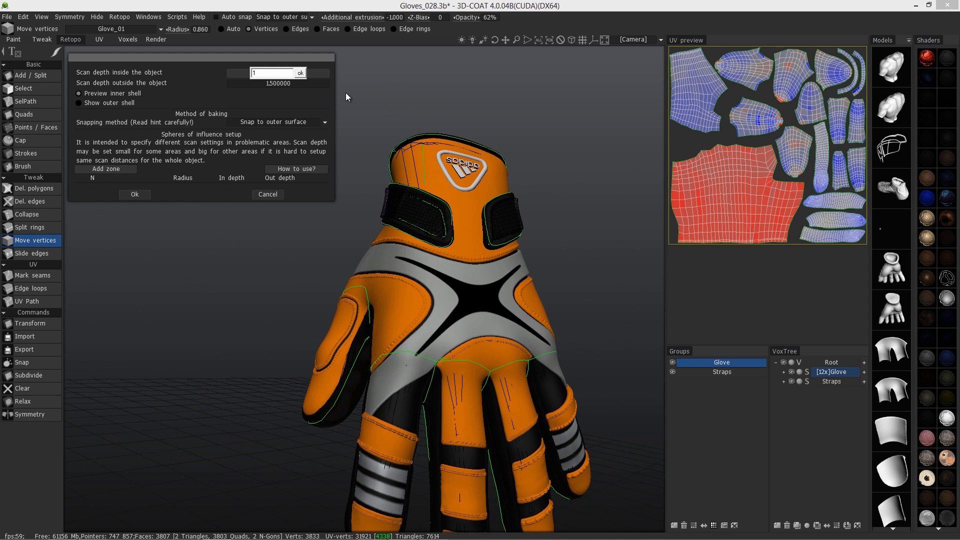
{"action": "type", "text": ".1"}
{"action": "key", "text": "Return"}
{"action": "left_click_drag", "start_coordinate": [241, 234], "coordinate": [289, 283]}
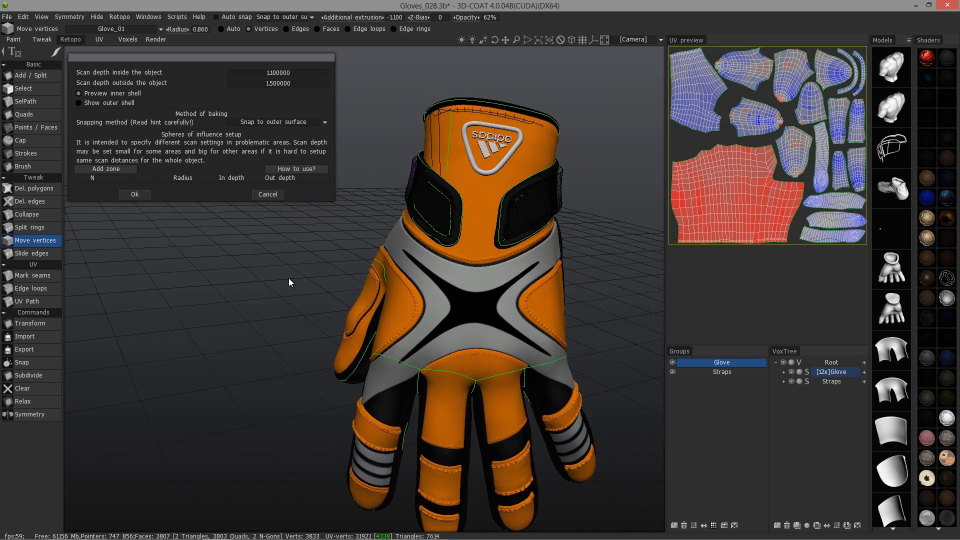
{"action": "left_click", "coordinate": [276, 73]}
{"action": "type", "text": "1.2"}
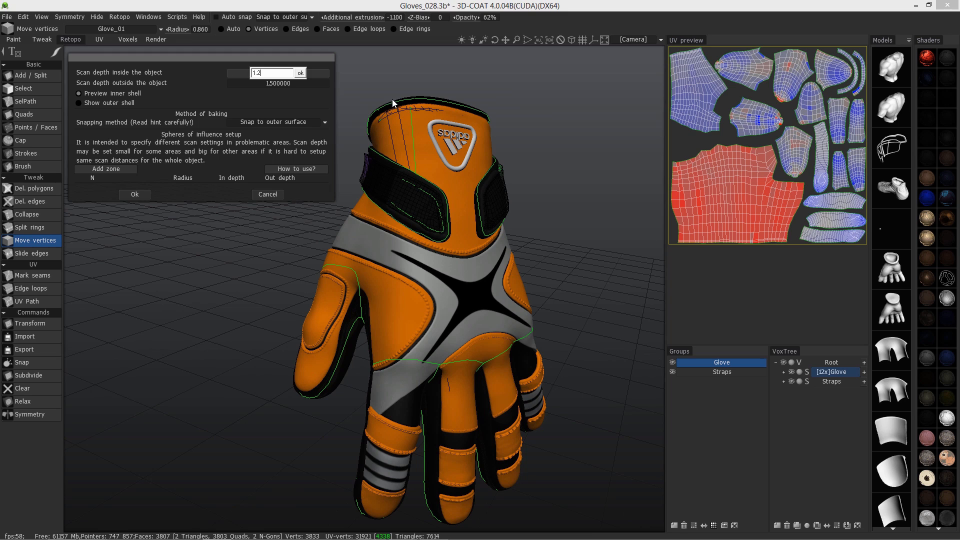
{"action": "key", "text": "Return"}
{"action": "left_click", "coordinate": [272, 74]}
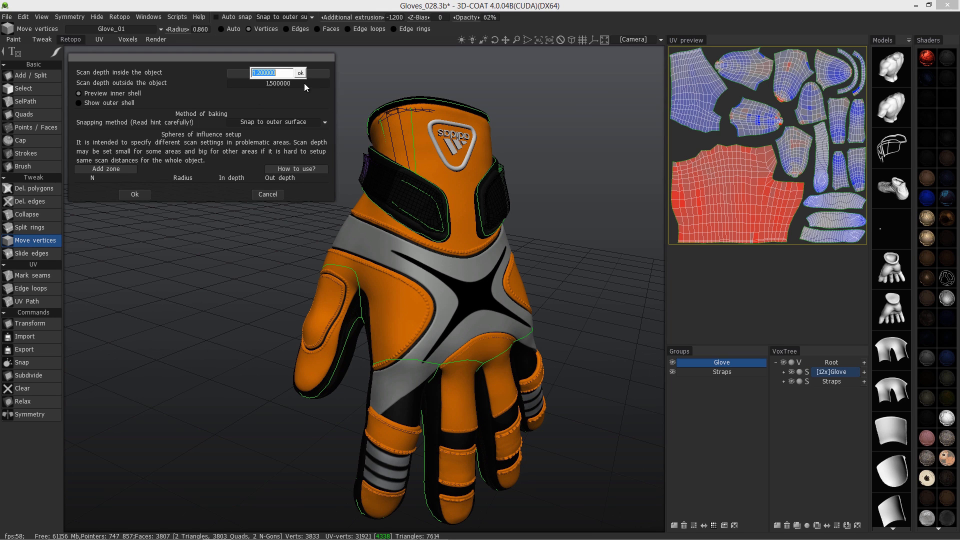
{"action": "type", "text": "1.3"}
{"action": "key", "text": "Return"}
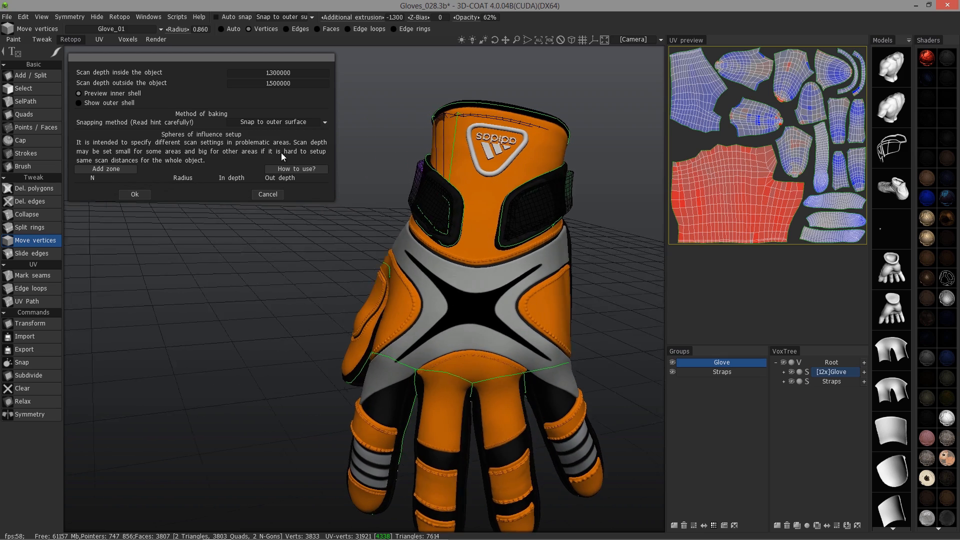
Step: Set the scan depth inside the object to 1.1
{"action": "left_click", "coordinate": [278, 73]}
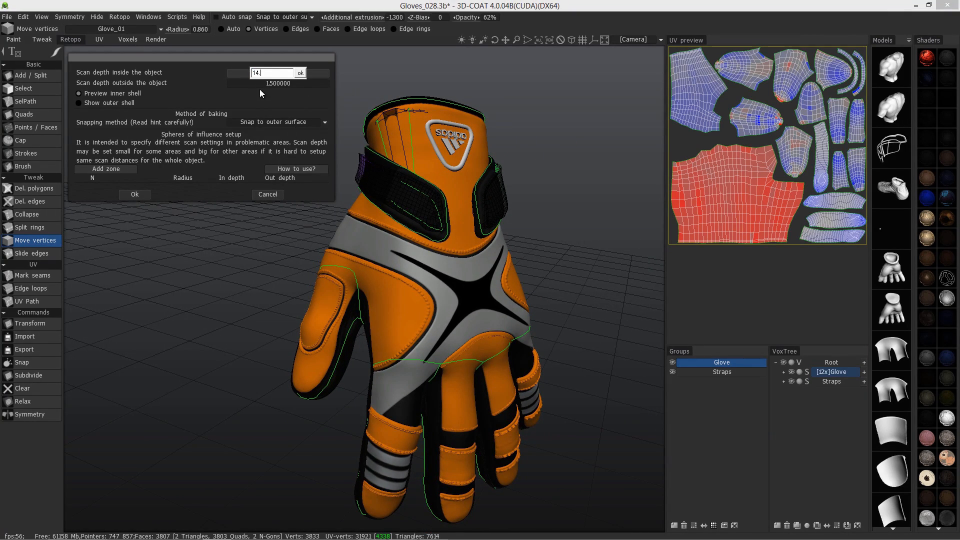
{"action": "type", "text": "1.1"}
{"action": "key", "text": "Return"}
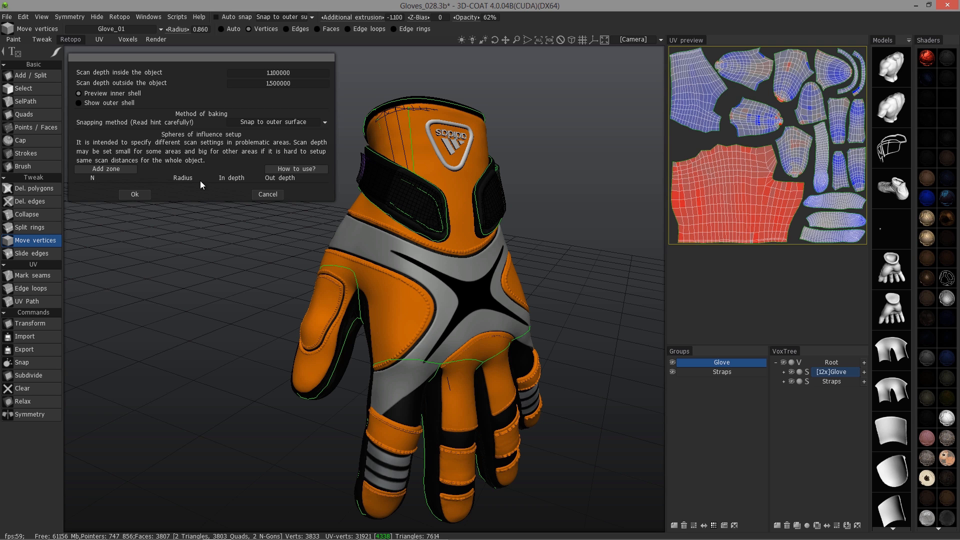
Step: Add a first influence zone and place its sphere on the middle finger with a radius of about 2.63
{"action": "left_click", "coordinate": [116, 170]}
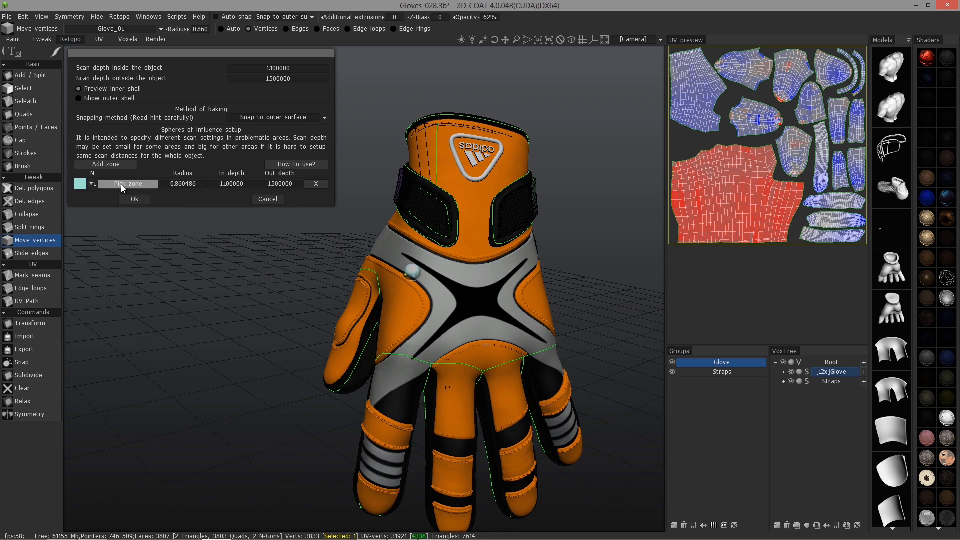
{"action": "left_click_drag", "start_coordinate": [449, 413], "coordinate": [476, 442], "text": "alt"}
{"action": "mouse_move", "coordinate": [476, 445]}
{"action": "right_mouse_down"}
{"action": "mouse_move", "coordinate": [500, 444]}
{"action": "mouse_move", "coordinate": [491, 442]}
{"action": "right_mouse_up"}
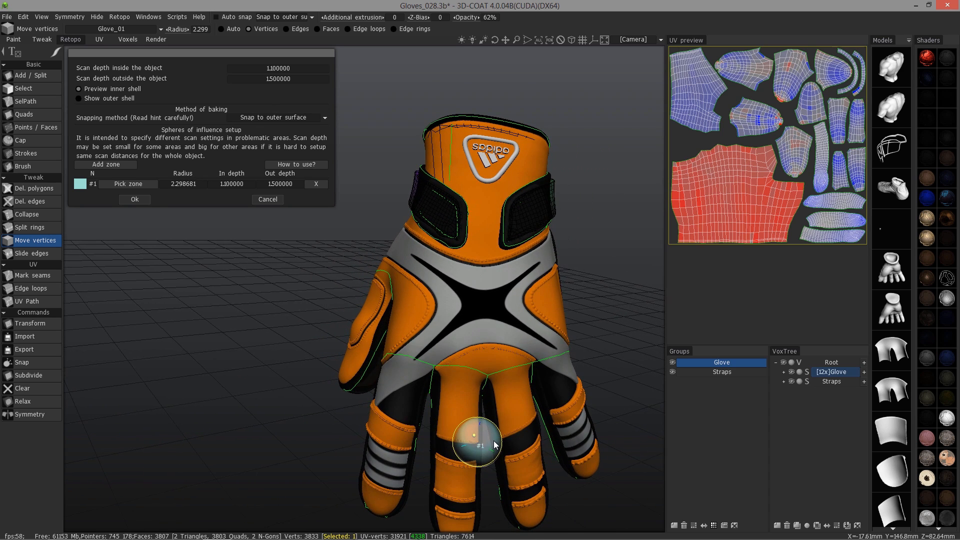
{"action": "left_click", "coordinate": [461, 443]}
{"action": "left_click_drag", "start_coordinate": [311, 320], "coordinate": [401, 386]}
{"action": "right_click_drag", "start_coordinate": [401, 386], "coordinate": [409, 386]}
{"action": "left_click_drag", "start_coordinate": [279, 375], "coordinate": [460, 404]}
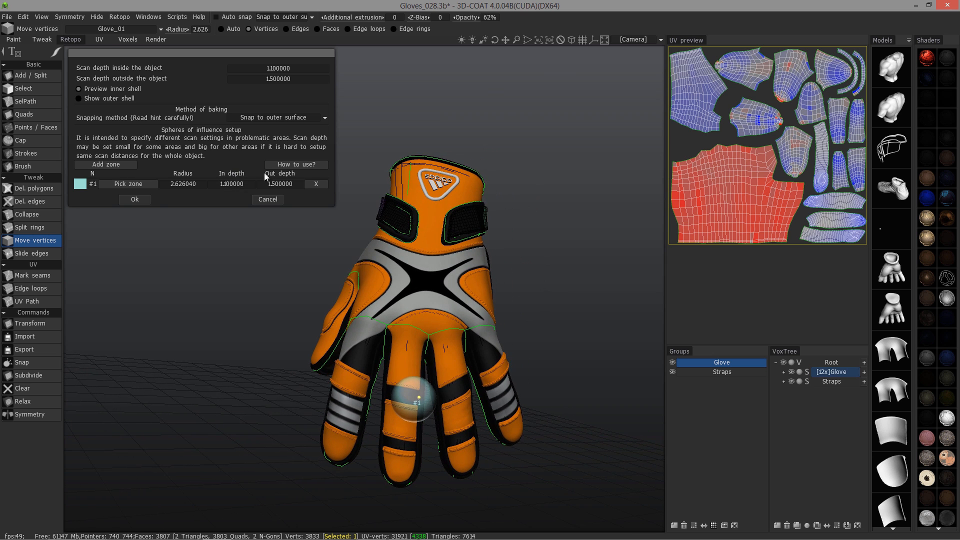
Step: Set the out depth of influence zone #1 to 2
{"action": "left_click", "coordinate": [282, 184]}
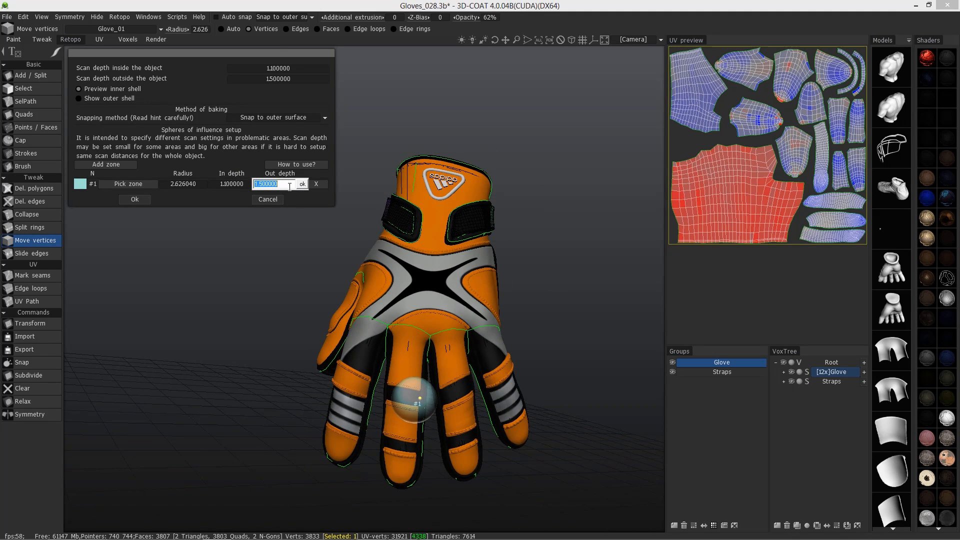
{"action": "type", "text": "20"}
{"action": "left_click", "coordinate": [302, 185]}
Step: Add a second influence zone and place its sphere on the index finger with a radius of about 3.47
{"action": "left_click_drag", "start_coordinate": [345, 362], "coordinate": [406, 409], "text": "alt"}
{"action": "right_click_drag", "start_coordinate": [406, 409], "coordinate": [455, 433], "text": "alt"}
{"action": "left_click_drag", "start_coordinate": [455, 433], "coordinate": [500, 420], "text": "alt"}
{"action": "right_click_drag", "start_coordinate": [341, 183], "coordinate": [439, 281], "text": "alt"}
{"action": "left_click_drag", "start_coordinate": [439, 280], "coordinate": [315, 275], "text": "alt"}
{"action": "left_click", "coordinate": [115, 165]}
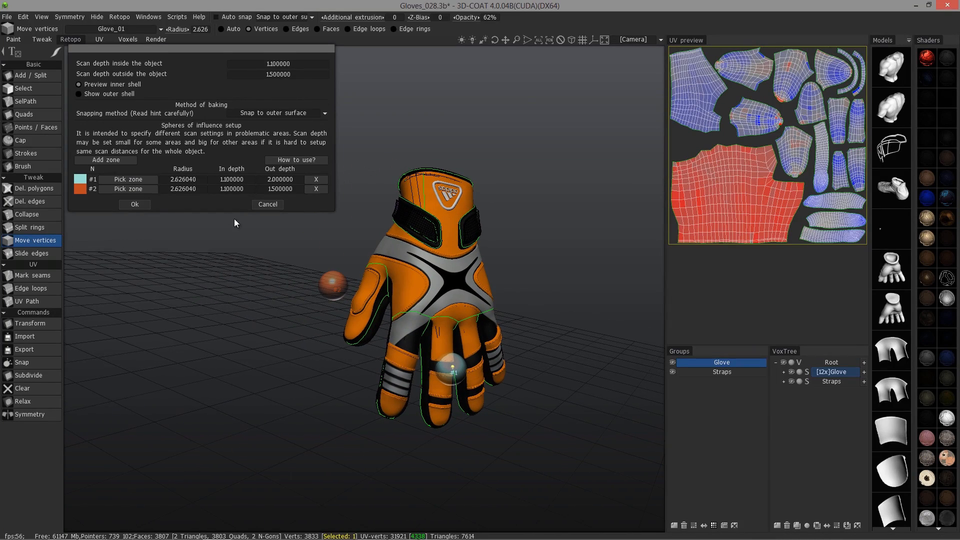
{"action": "left_click_drag", "start_coordinate": [400, 359], "coordinate": [403, 359], "text": "alt"}
{"action": "left_click", "coordinate": [404, 362]}
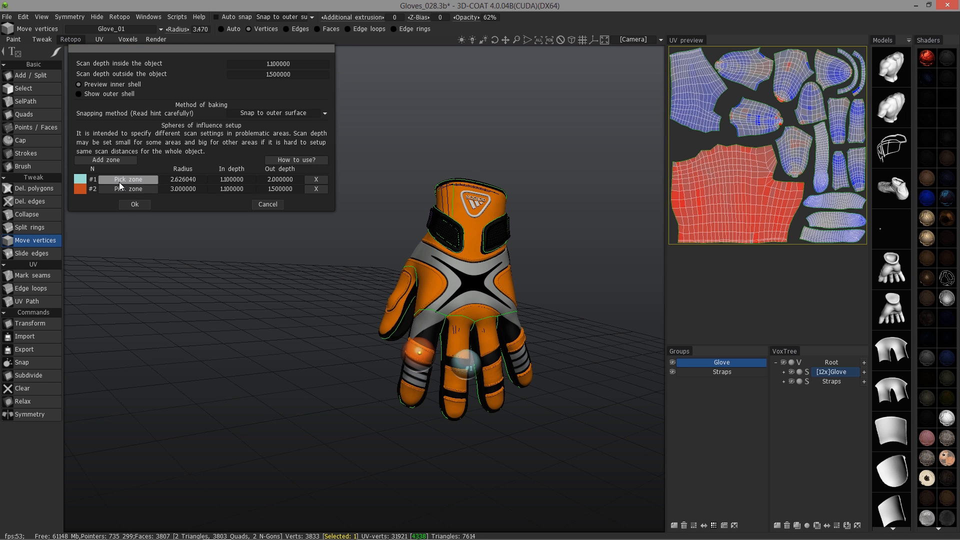
{"action": "left_click", "coordinate": [130, 189]}
{"action": "left_click", "coordinate": [415, 356]}
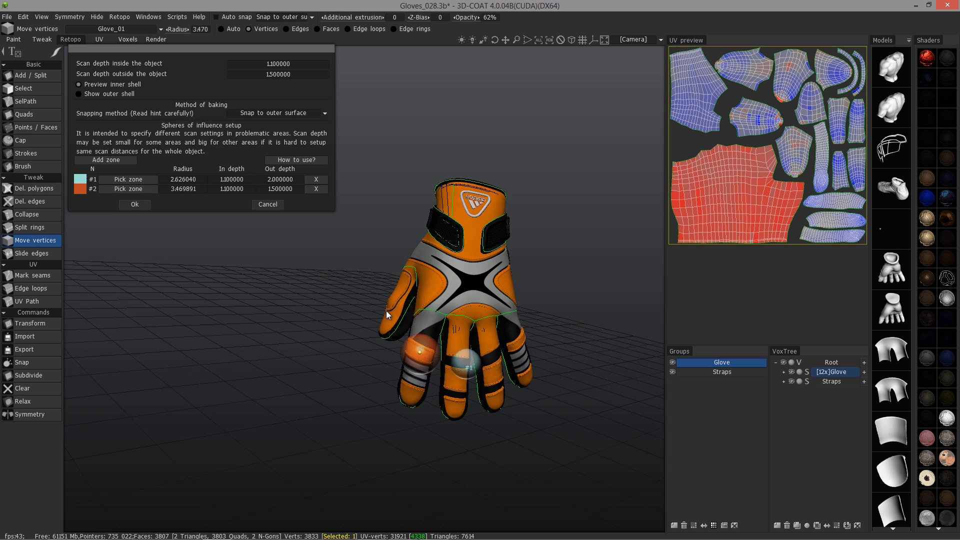
Step: Re-pick influence zone #1 on the middle finger and enlarge its radius to about 3.49
{"action": "left_click_drag", "start_coordinate": [374, 301], "coordinate": [446, 373]}
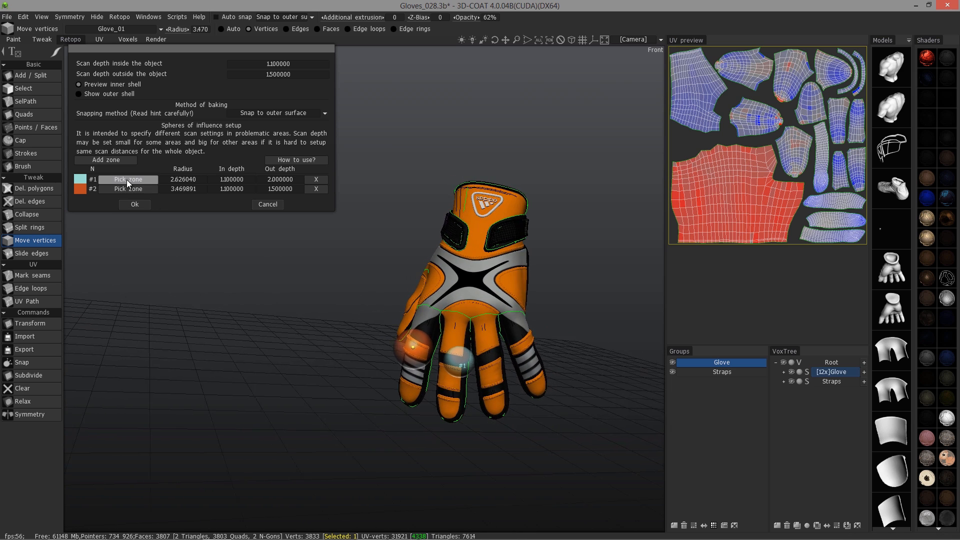
{"action": "left_click", "coordinate": [128, 179]}
{"action": "left_click", "coordinate": [448, 368]}
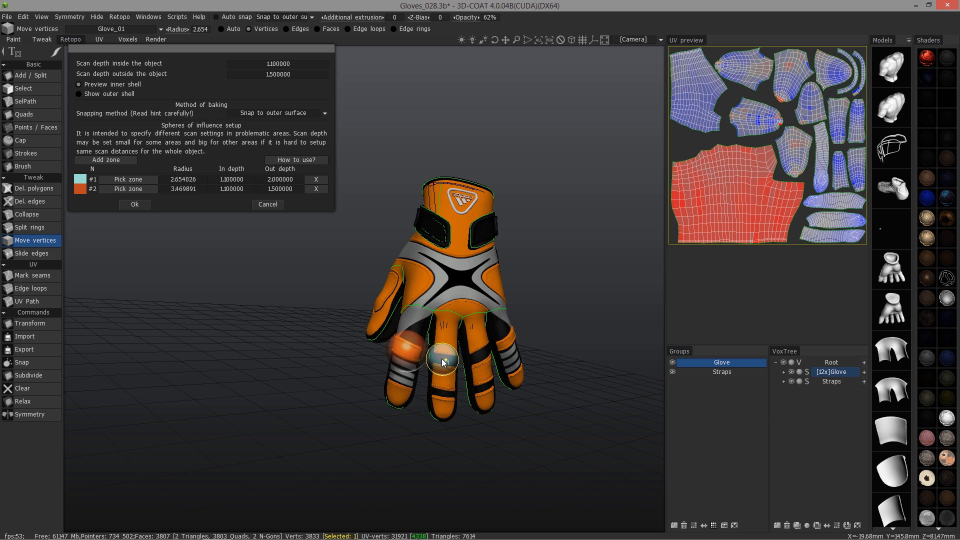
{"action": "left_click", "coordinate": [446, 360]}
{"action": "left_click", "coordinate": [446, 363]}
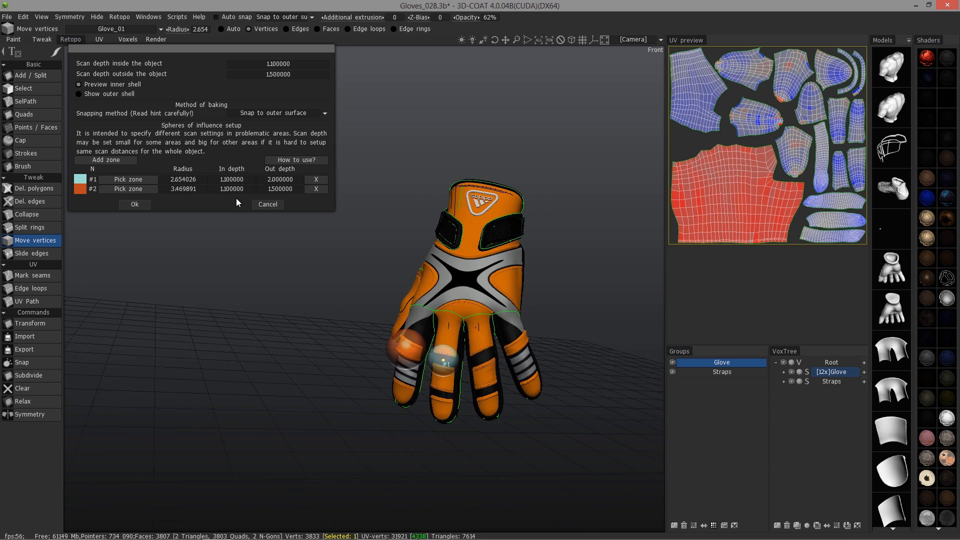
{"action": "left_click_drag", "start_coordinate": [400, 350], "coordinate": [428, 357], "text": "alt"}
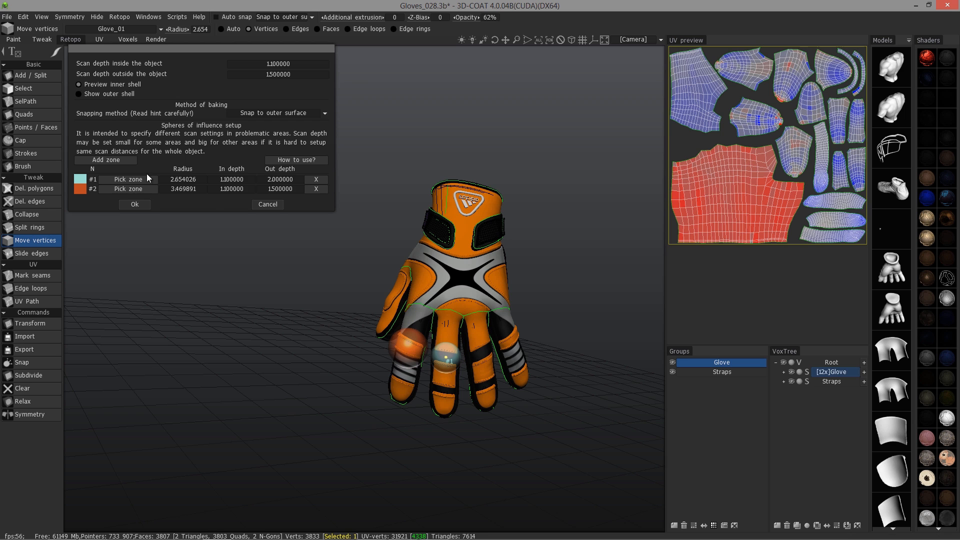
{"action": "right_click_drag", "start_coordinate": [446, 357], "coordinate": [450, 359]}
{"action": "left_click_drag", "start_coordinate": [451, 359], "coordinate": [447, 360], "text": "alt"}
{"action": "left_click_drag", "start_coordinate": [504, 430], "coordinate": [358, 272], "text": "alt"}
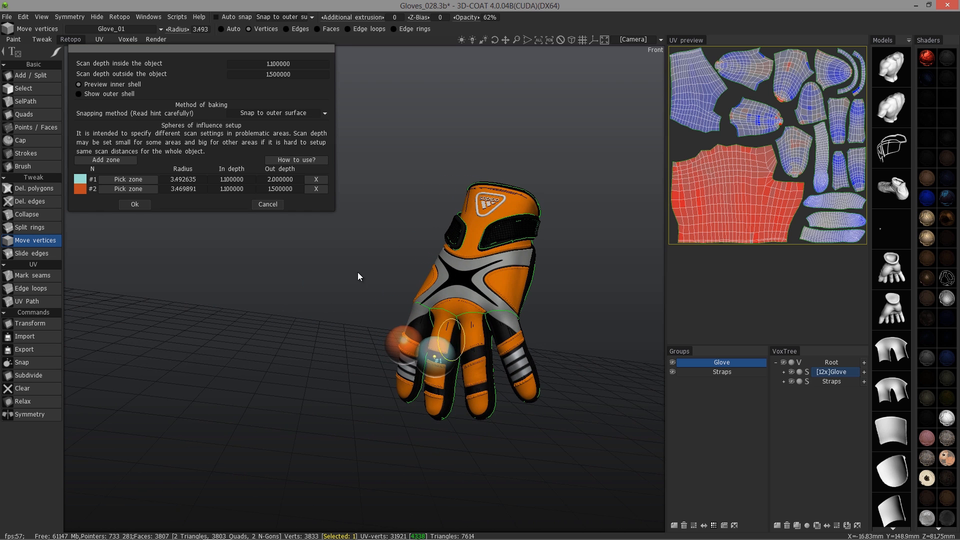
Step: Add a third influence zone and place its sphere on the ring finger with a radius of about 3.09
{"action": "left_click", "coordinate": [106, 161]}
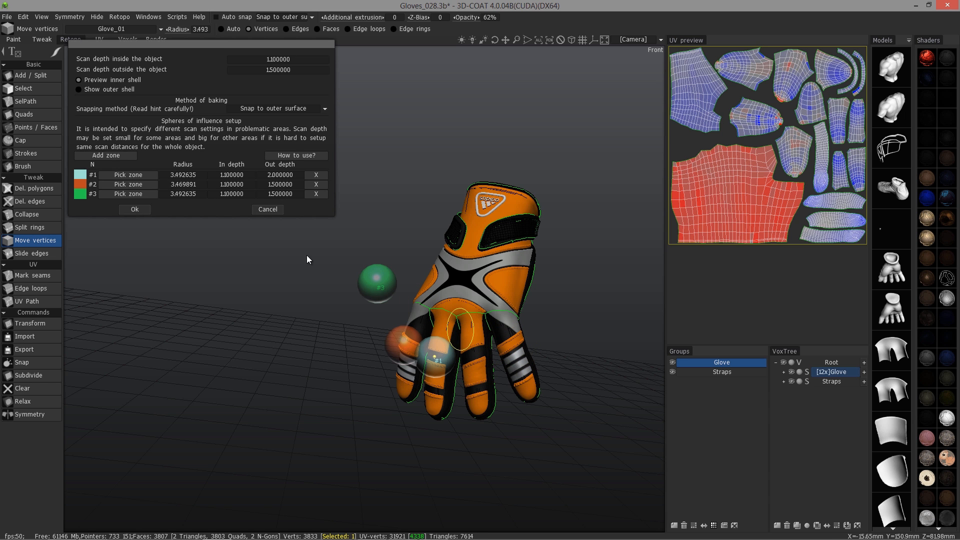
{"action": "left_click", "coordinate": [127, 194]}
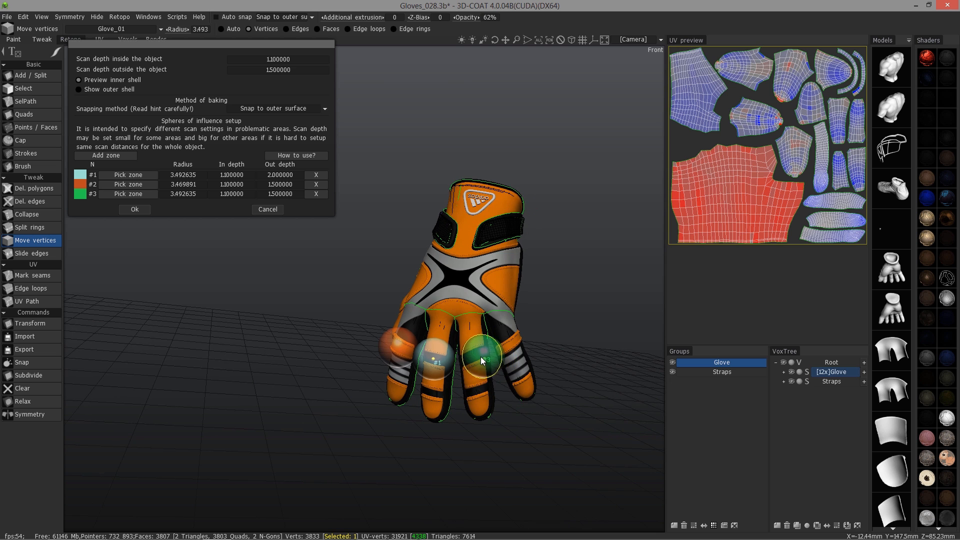
{"action": "left_click_drag", "start_coordinate": [474, 358], "coordinate": [476, 358], "text": "alt"}
{"action": "scroll", "coordinate": [473, 358], "scroll_direction": "down", "scroll_amount": 1}
{"action": "right_click_drag", "start_coordinate": [474, 357], "coordinate": [474, 357]}
{"action": "left_click", "coordinate": [473, 357]}
Step: Add a fourth influence zone and place its sphere on the little finger with a radius of about 2.82
{"action": "left_click_drag", "start_coordinate": [520, 295], "coordinate": [491, 365], "text": "alt"}
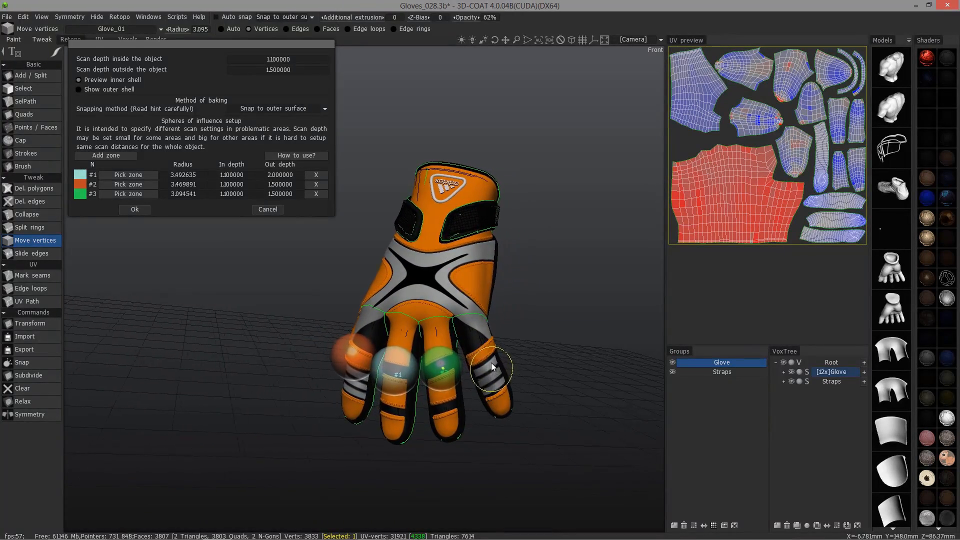
{"action": "left_click", "coordinate": [106, 155]}
{"action": "left_click_drag", "start_coordinate": [350, 254], "coordinate": [487, 363], "text": "alt"}
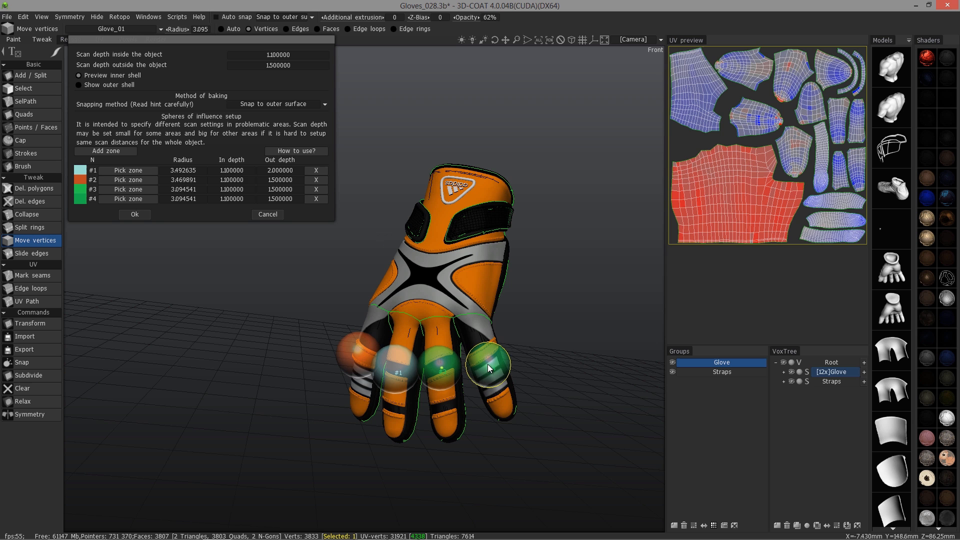
{"action": "right_click_drag", "start_coordinate": [487, 364], "coordinate": [485, 364]}
{"action": "left_click_drag", "start_coordinate": [490, 362], "coordinate": [484, 365], "text": "alt"}
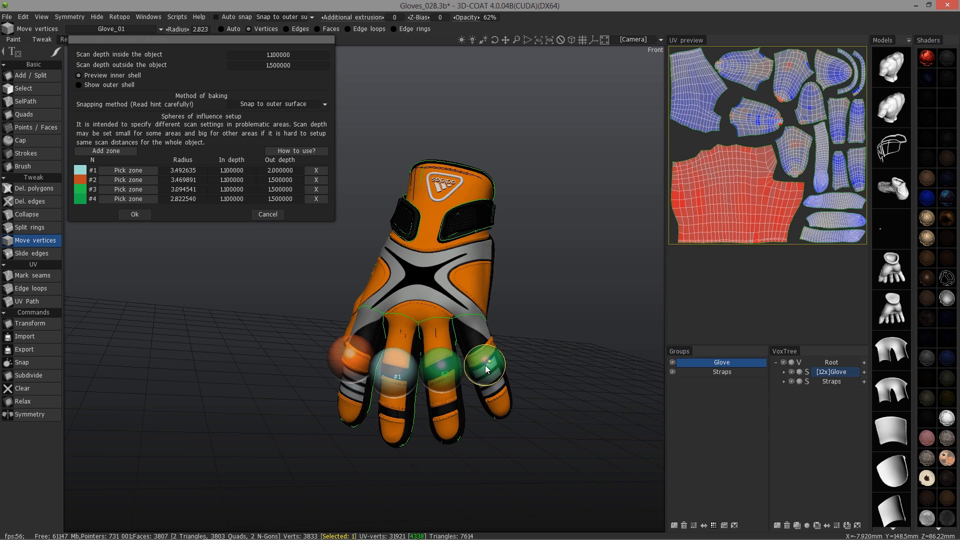
{"action": "left_click", "coordinate": [485, 365]}
Step: Add a fifth influence zone and place its sphere on the index finger's knuckle with a radius of about 3.40
{"action": "left_click_drag", "start_coordinate": [551, 387], "coordinate": [416, 205], "text": "alt"}
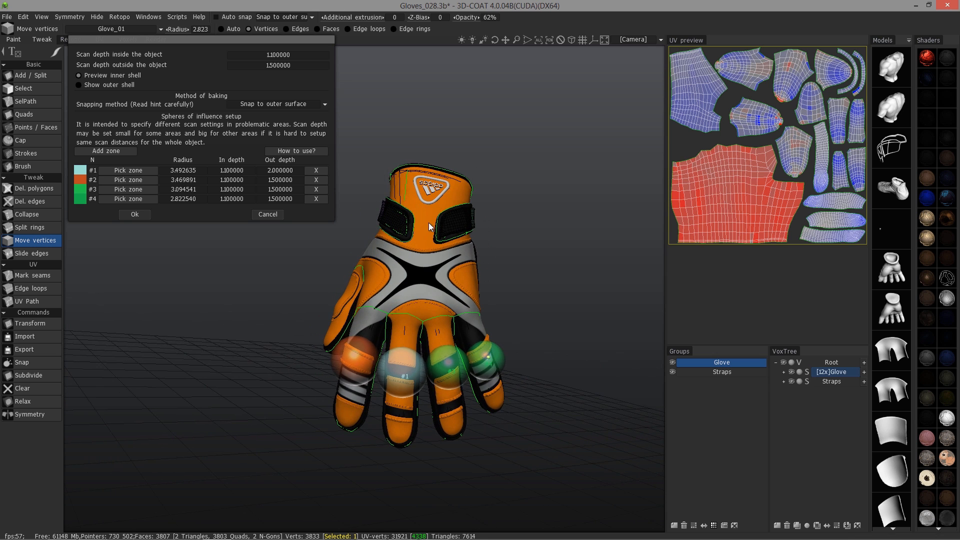
{"action": "left_click_drag", "start_coordinate": [385, 307], "coordinate": [263, 213], "text": "alt"}
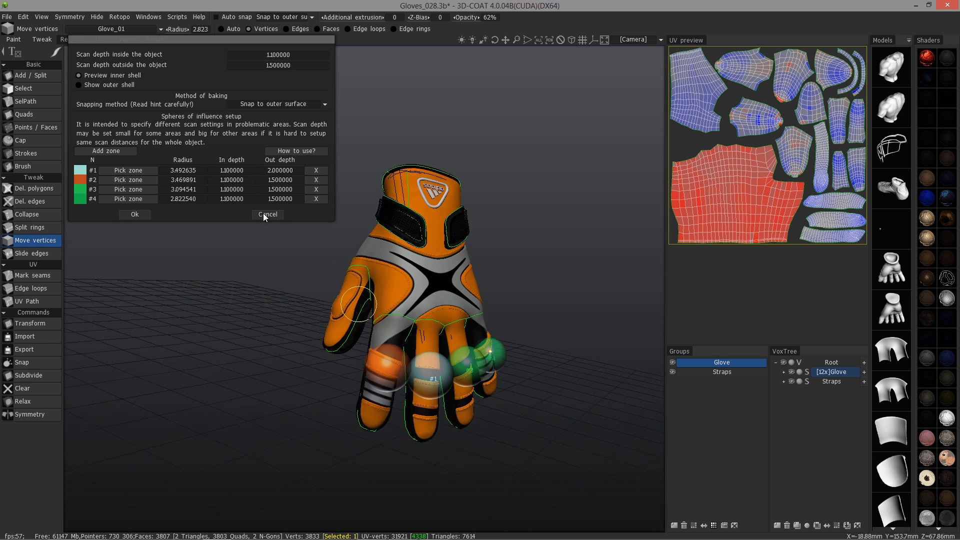
{"action": "left_click", "coordinate": [110, 151]}
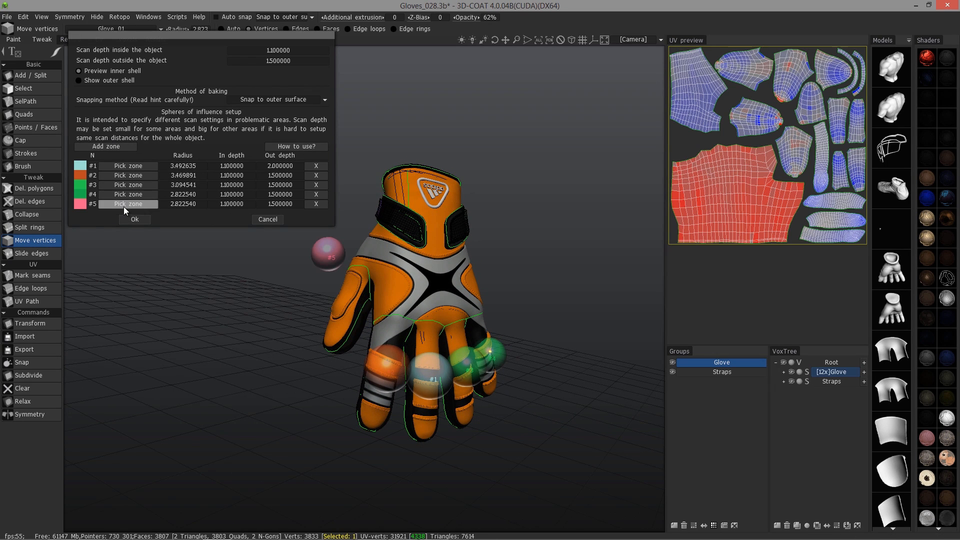
{"action": "left_click", "coordinate": [396, 321]}
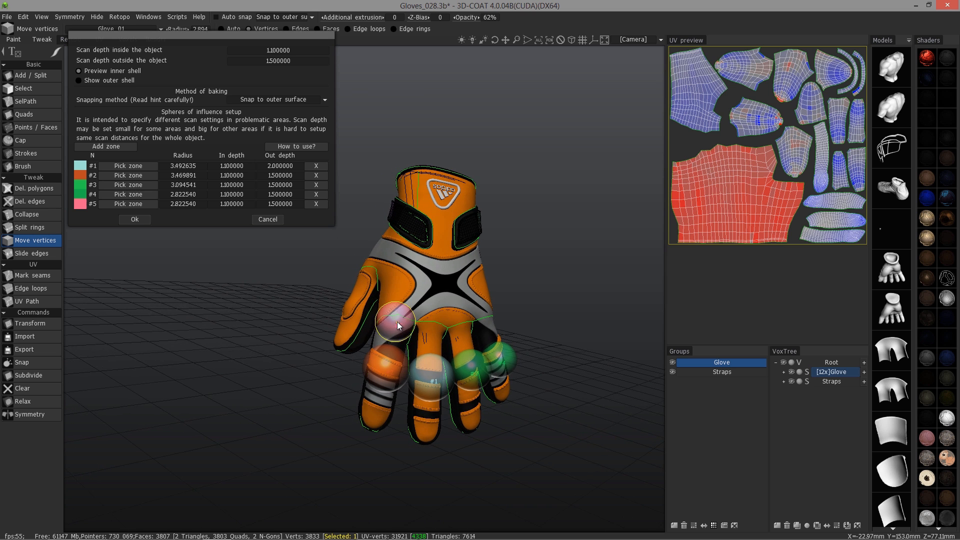
{"action": "left_click", "coordinate": [395, 321]}
Step: Add a sixth influence zone on the middle finger's knuckle and re-pick zone #5, giving both a radius of about 2.88
{"action": "left_click_drag", "start_coordinate": [223, 292], "coordinate": [252, 274]}
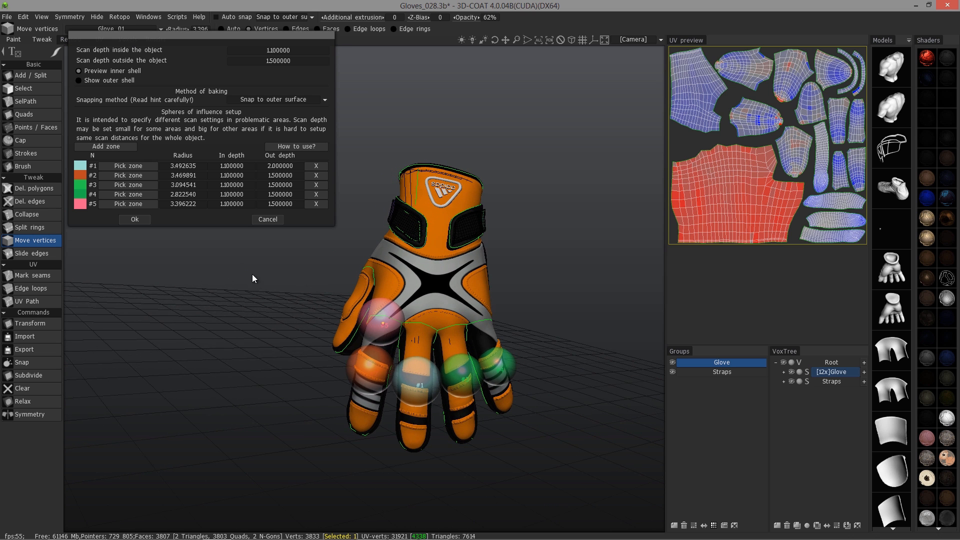
{"action": "left_click", "coordinate": [111, 147]}
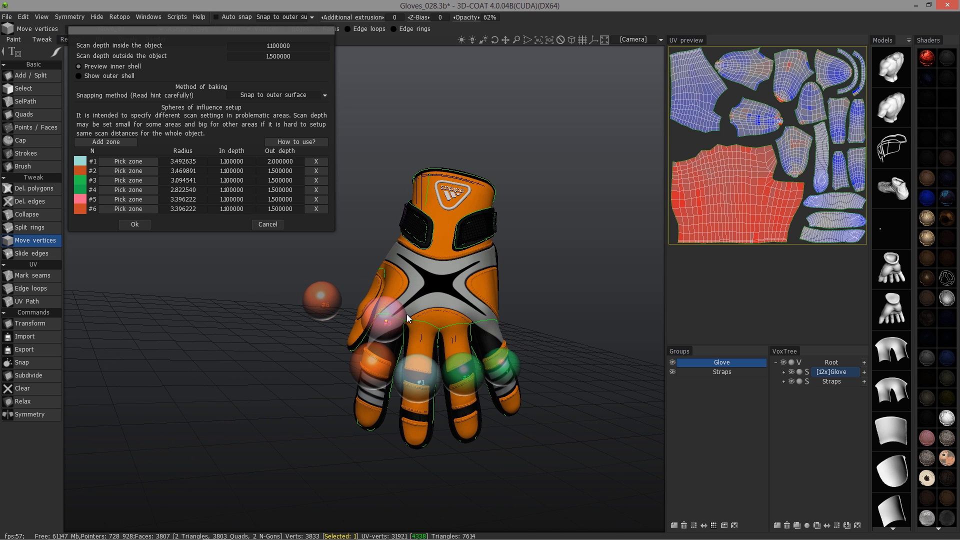
{"action": "left_click", "coordinate": [424, 327]}
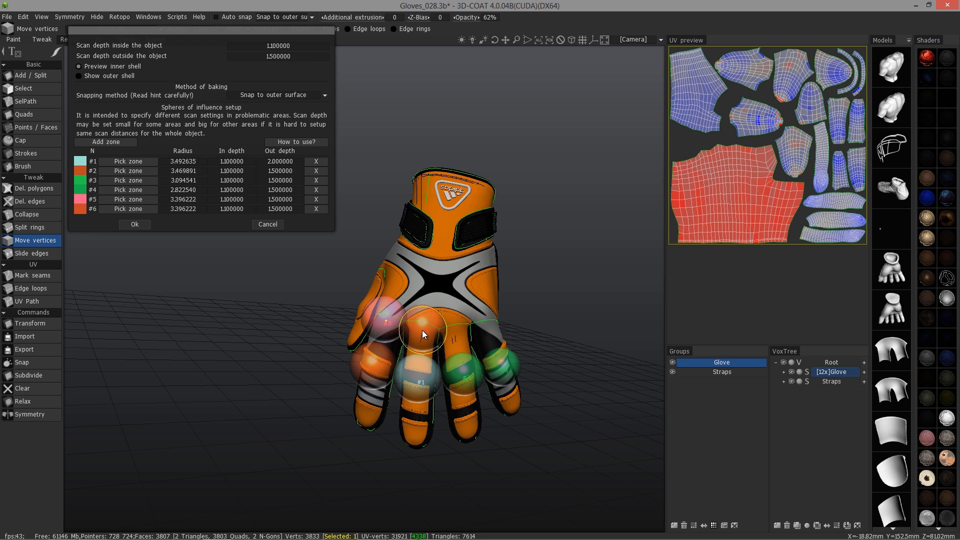
{"action": "left_click", "coordinate": [122, 210]}
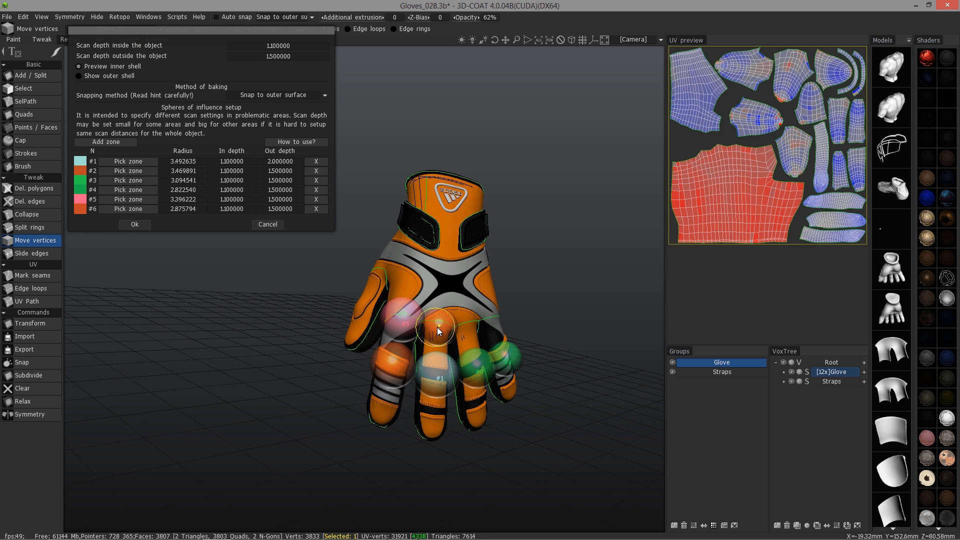
{"action": "left_click", "coordinate": [436, 327]}
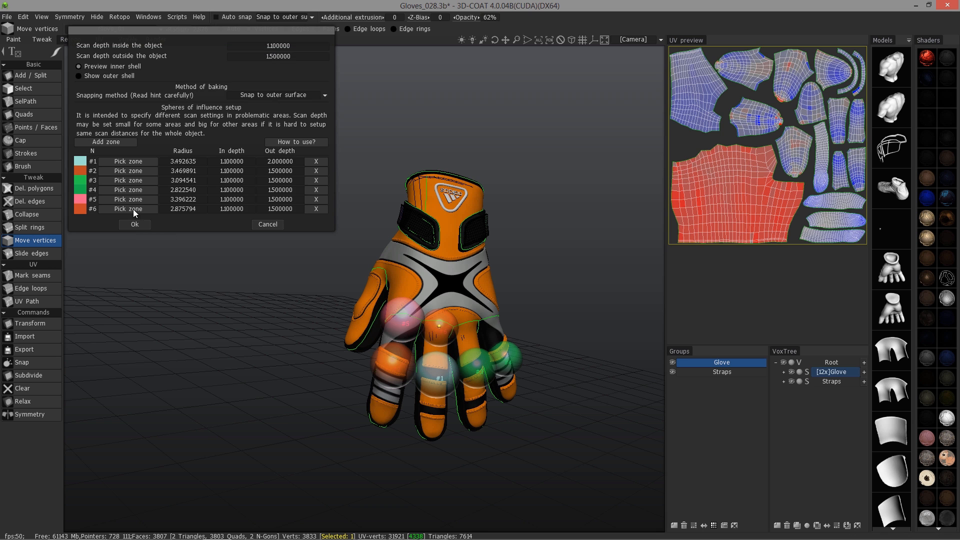
{"action": "left_click", "coordinate": [127, 199]}
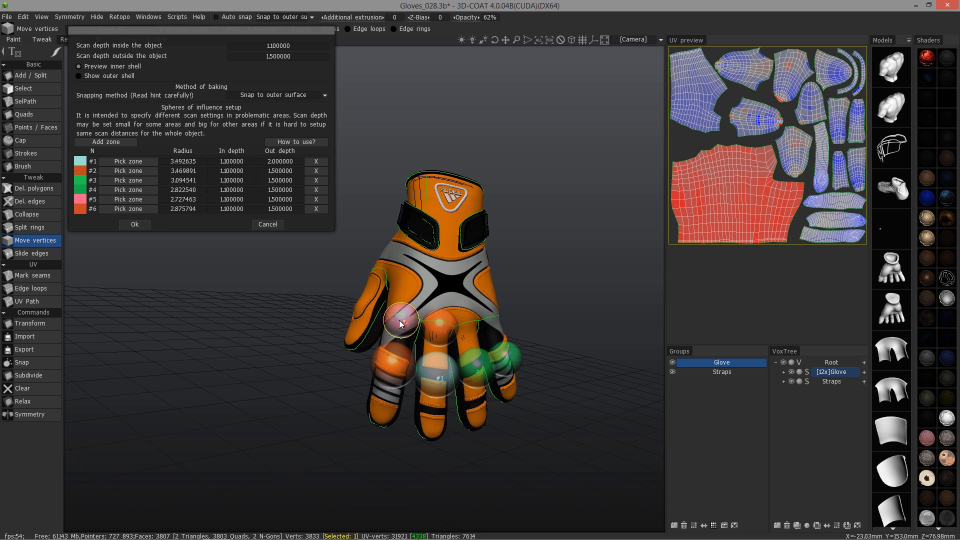
{"action": "left_click", "coordinate": [402, 321]}
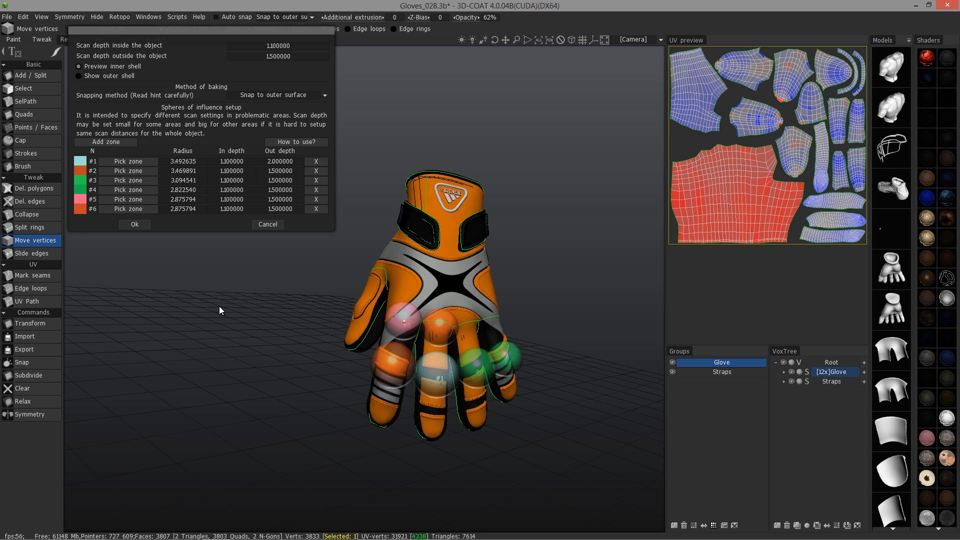
Step: Add a seventh influence zone and place its sphere on the ring finger's knuckle with a radius of about 2.52
{"action": "left_click", "coordinate": [114, 143]}
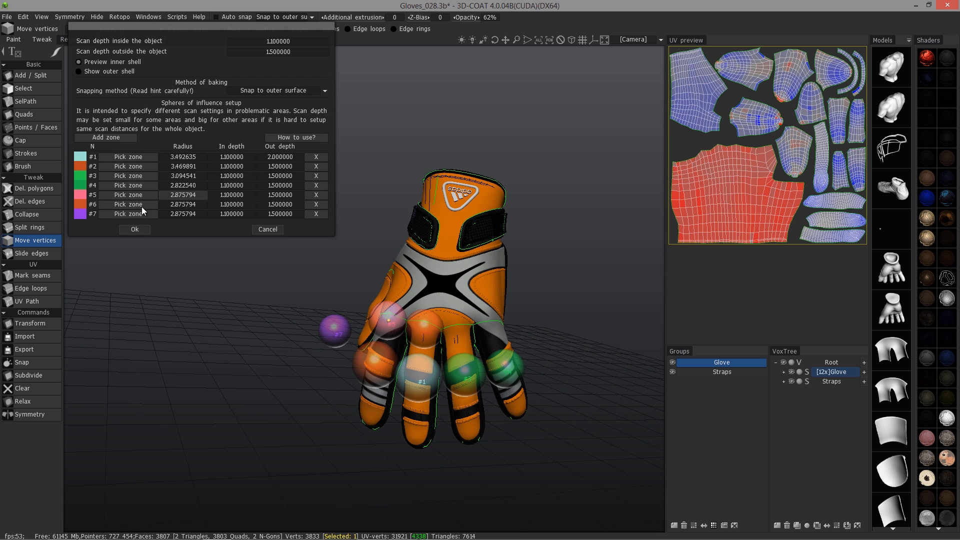
{"action": "left_click", "coordinate": [128, 214]}
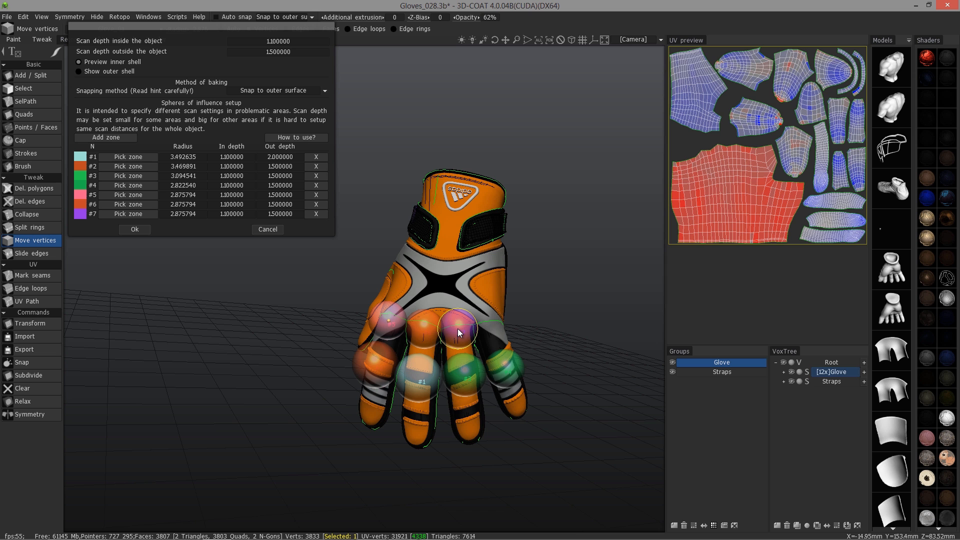
{"action": "scroll", "coordinate": [457, 328], "scroll_direction": "down", "scroll_amount": 2}
{"action": "left_click", "coordinate": [457, 327]}
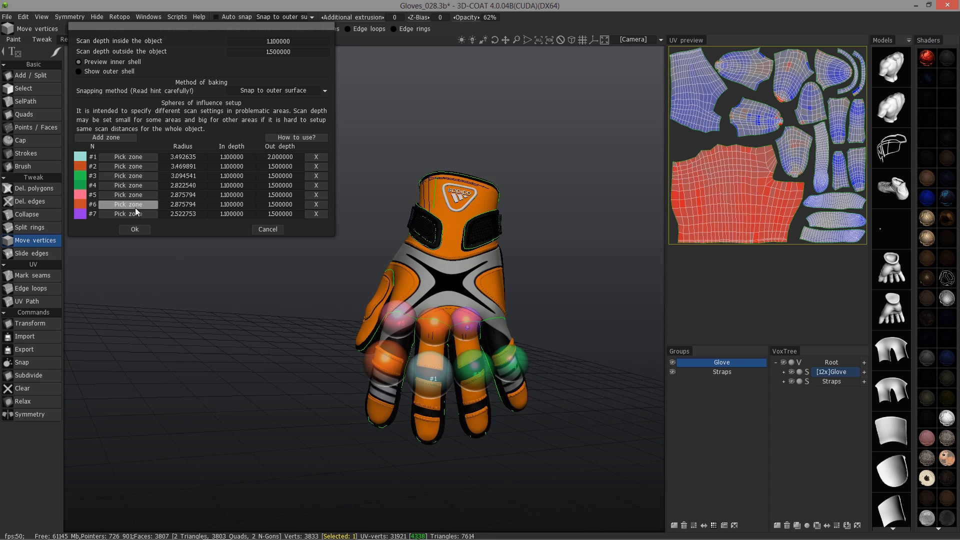
Step: Add an eighth influence zone and place its sphere on the little finger's knuckle with a radius of about 2.52
{"action": "left_click", "coordinate": [106, 137]}
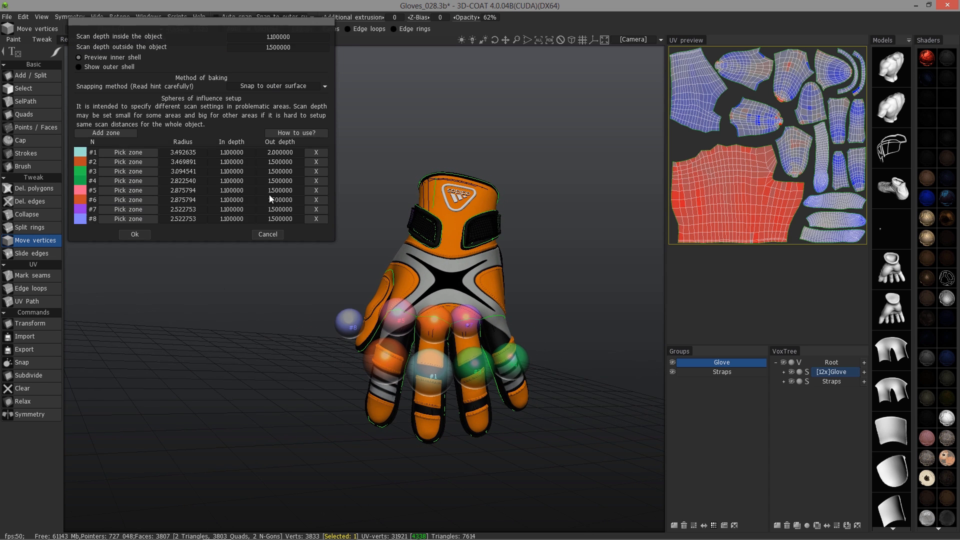
{"action": "left_click", "coordinate": [149, 219]}
{"action": "left_click", "coordinate": [499, 321]}
Step: Add a ninth influence zone and place its sphere on the thumb with a radius of about 3.48
{"action": "left_click_drag", "start_coordinate": [499, 321], "coordinate": [445, 289], "text": "alt"}
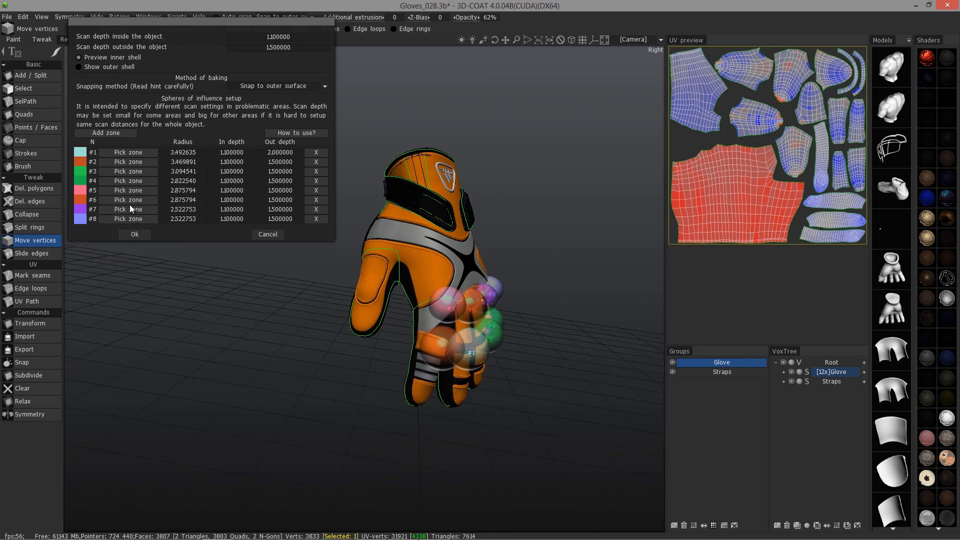
{"action": "left_click", "coordinate": [102, 134]}
{"action": "left_click_drag", "start_coordinate": [362, 296], "coordinate": [371, 290], "text": "alt"}
{"action": "scroll", "coordinate": [371, 290], "scroll_direction": "up", "scroll_amount": 2}
{"action": "left_click_drag", "start_coordinate": [397, 325], "coordinate": [400, 287], "text": "alt"}
{"action": "right_click_drag", "start_coordinate": [401, 285], "coordinate": [431, 276], "text": "alt"}
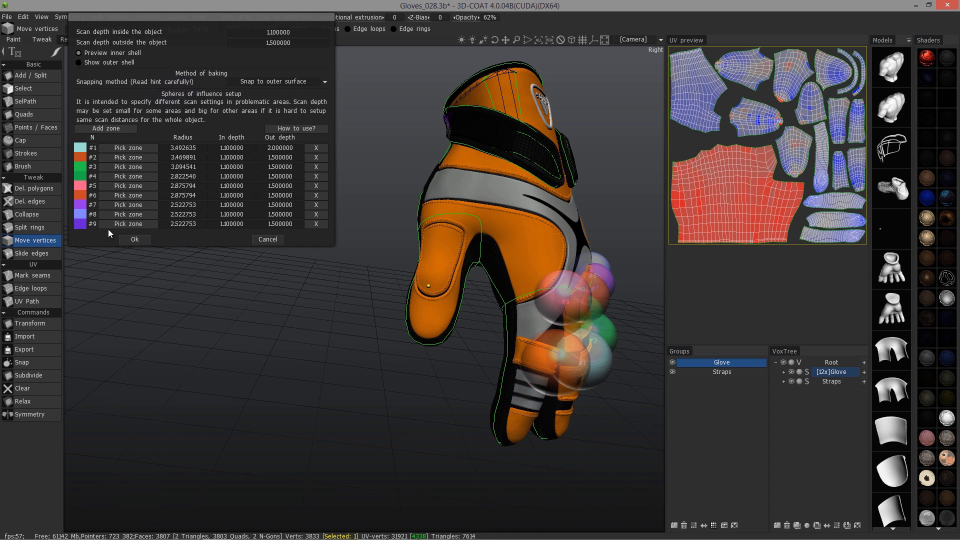
{"action": "left_click", "coordinate": [145, 224]}
{"action": "left_click", "coordinate": [435, 278]}
Step: Set the out depth of influence zones #2 to #5 to 2
{"action": "left_click_drag", "start_coordinate": [328, 280], "coordinate": [343, 319]}
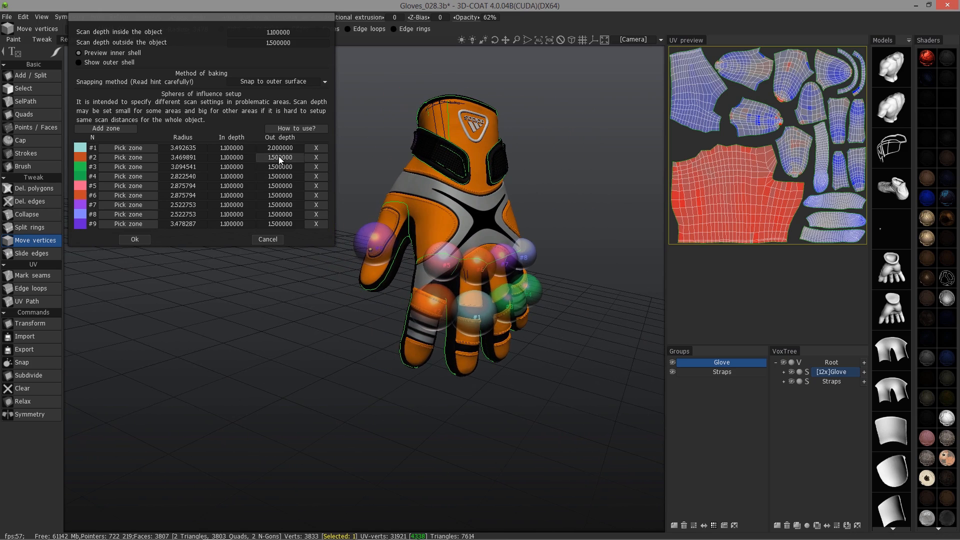
{"action": "left_click", "coordinate": [280, 157]}
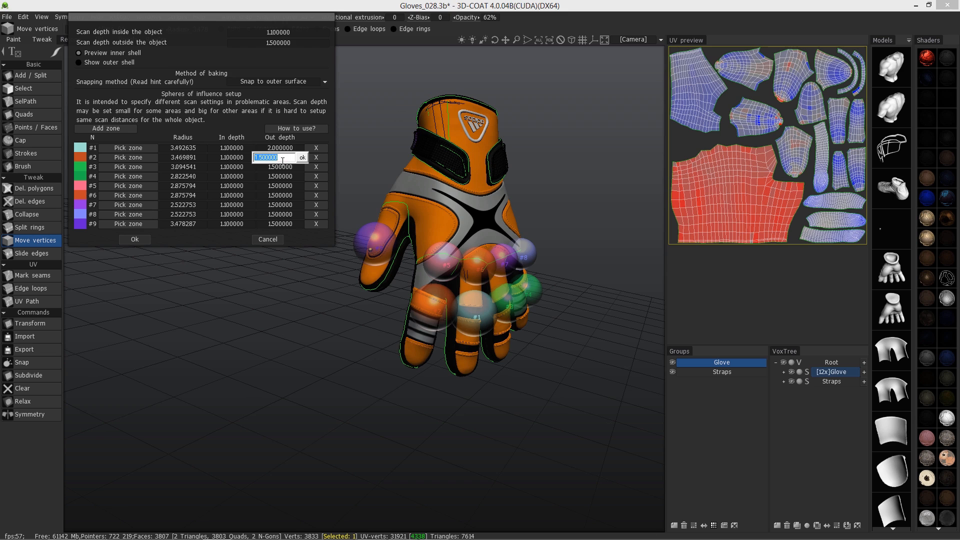
{"action": "left_click", "coordinate": [302, 158]}
{"action": "left_click", "coordinate": [281, 167]}
{"action": "type", "text": "2"}
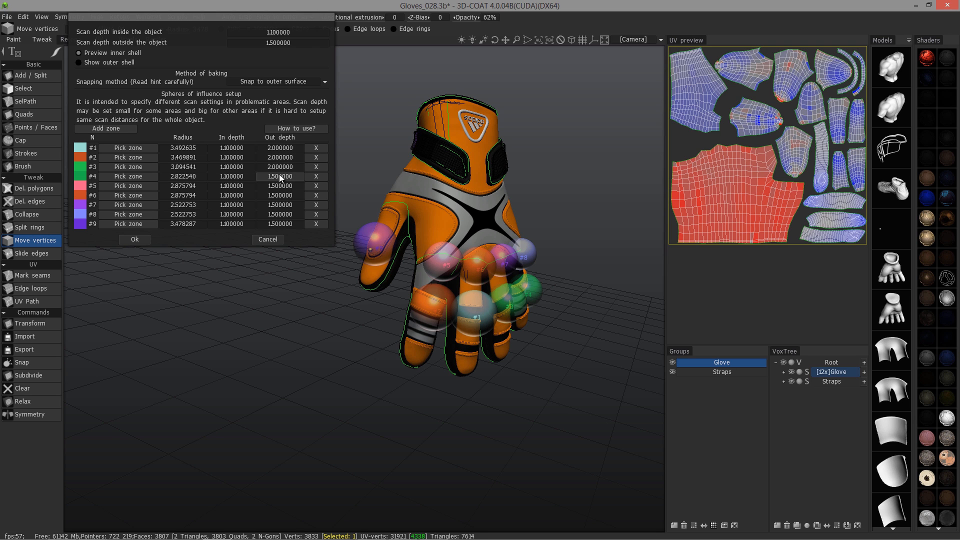
{"action": "left_click", "coordinate": [280, 176]}
{"action": "type", "text": "2"}
{"action": "left_click", "coordinate": [281, 186]}
{"action": "type", "text": "2"}
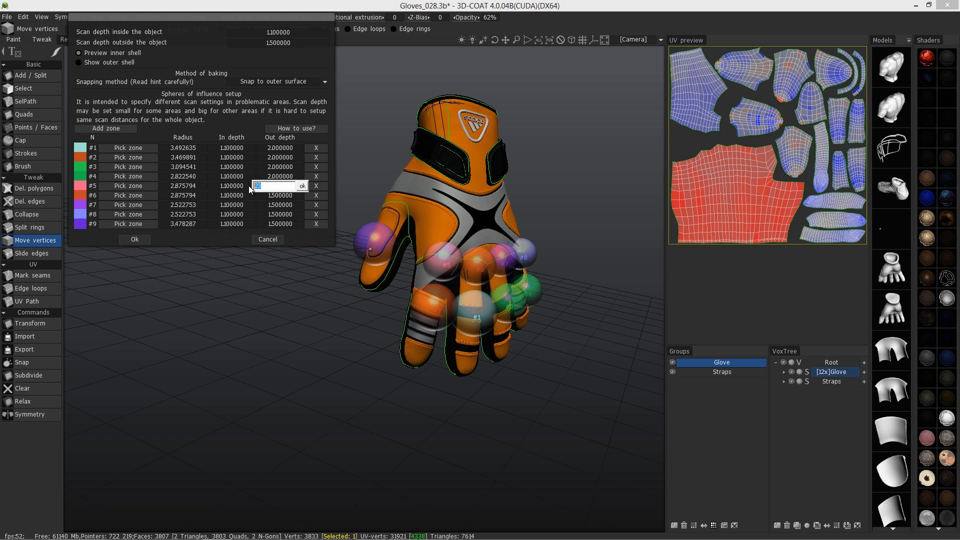
{"action": "key", "text": "Return"}
Step: Set the out depth of influence zones #6 to #9 to 2
{"action": "left_click", "coordinate": [281, 195]}
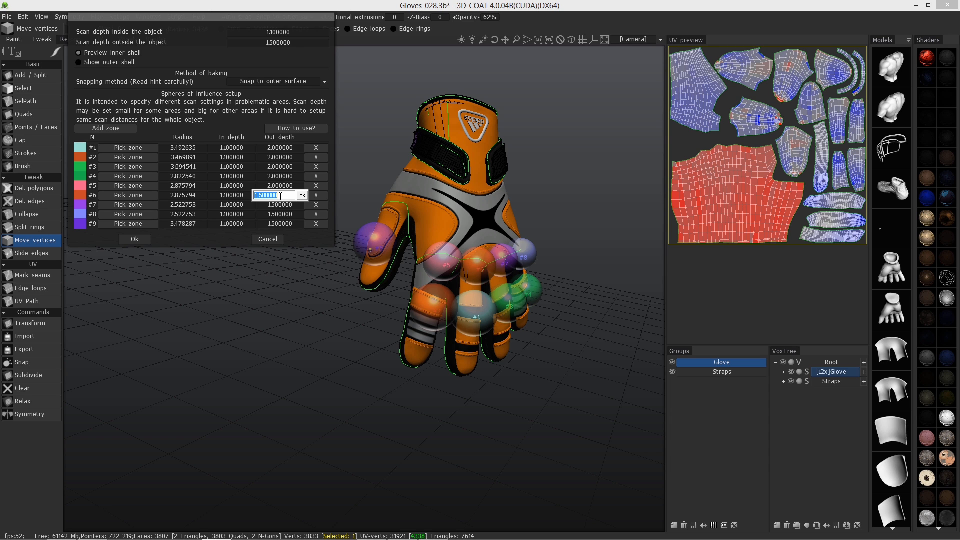
{"action": "key", "text": "Return"}
{"action": "left_click", "coordinate": [278, 204]}
{"action": "type", "text": "2"}
{"action": "key", "text": "Return"}
{"action": "left_click", "coordinate": [281, 214]}
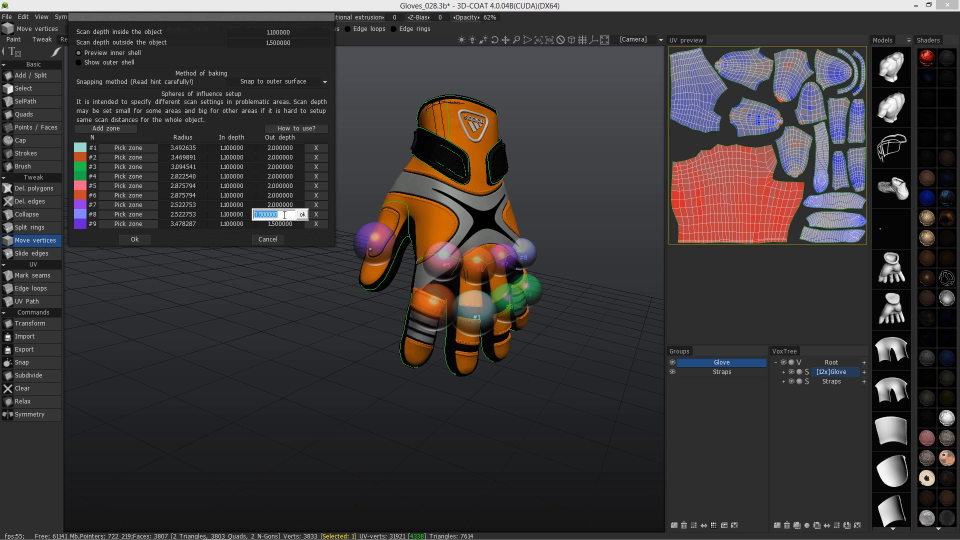
{"action": "type", "text": "2"}
{"action": "key", "text": "Return"}
{"action": "left_click", "coordinate": [284, 223]}
{"action": "type", "text": "2"}
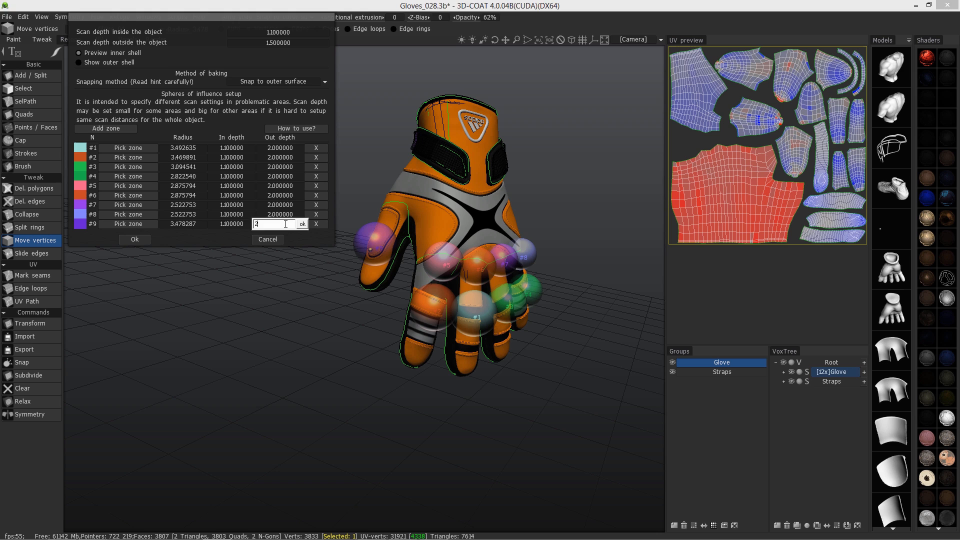
{"action": "key", "text": "Return"}
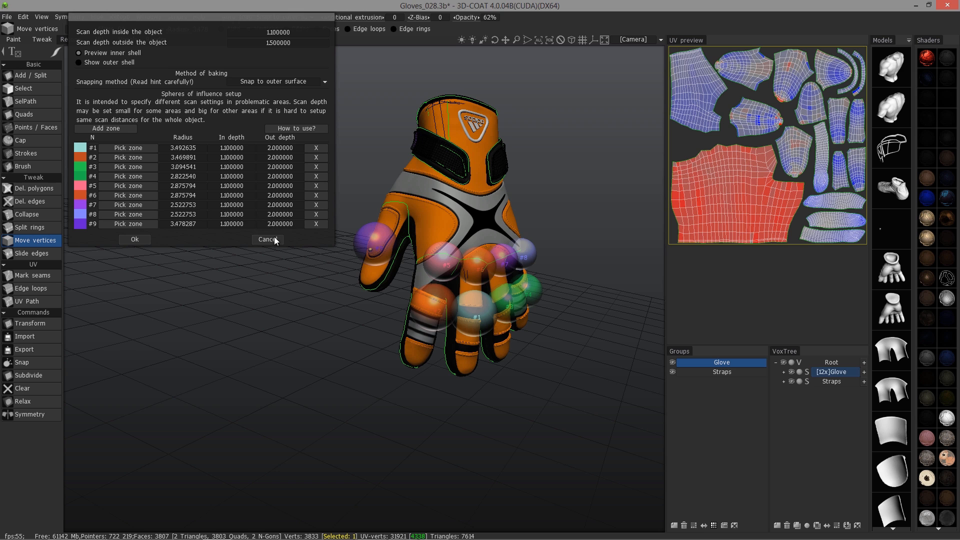
Step: Accept the scan depth and zone settings, and bake local occlusion with a ray casting length of 10
{"action": "left_click", "coordinate": [136, 240]}
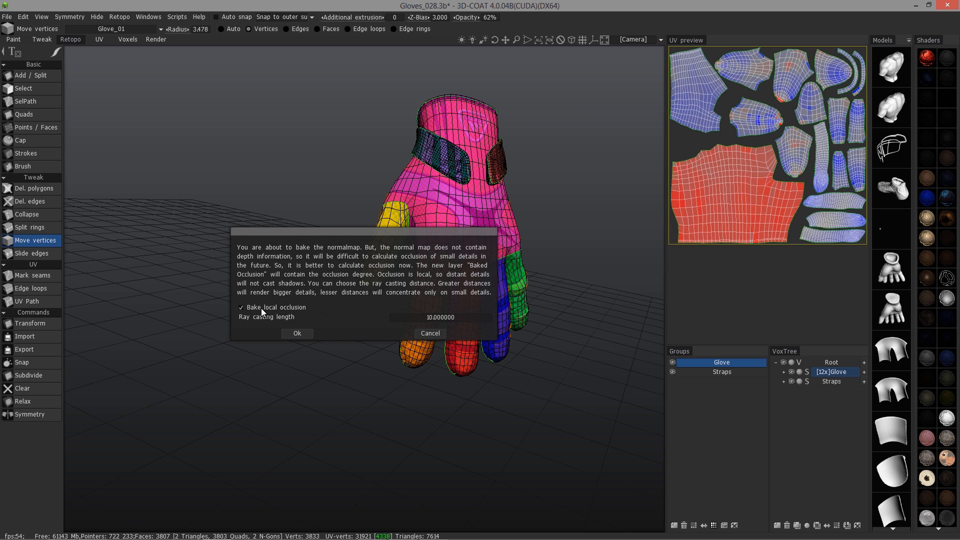
{"action": "left_click", "coordinate": [297, 334]}
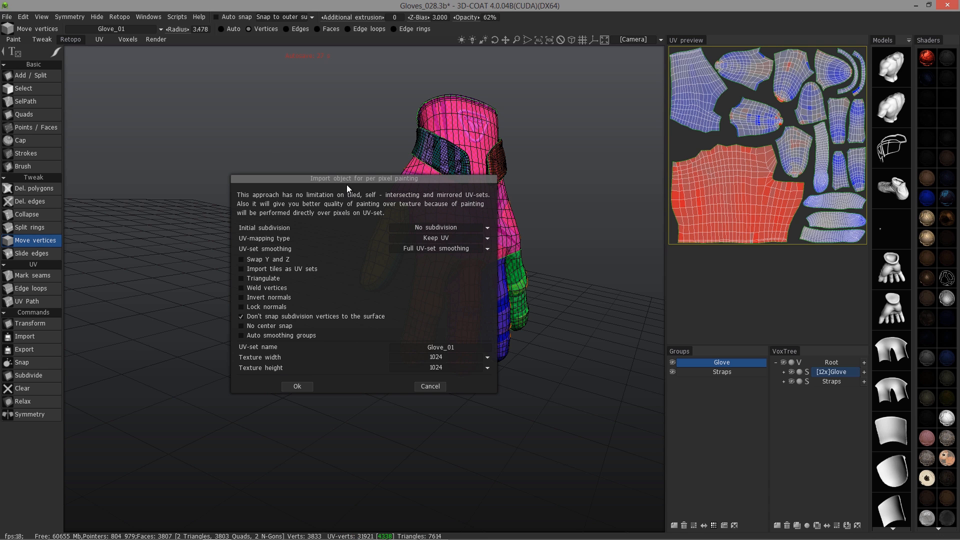
Step: Import the glove for per-pixel painting with a 2048 × 2048 texture, Keep UV mapping and Full UV-set smoothing
{"action": "left_click_drag", "start_coordinate": [375, 180], "coordinate": [269, 138]}
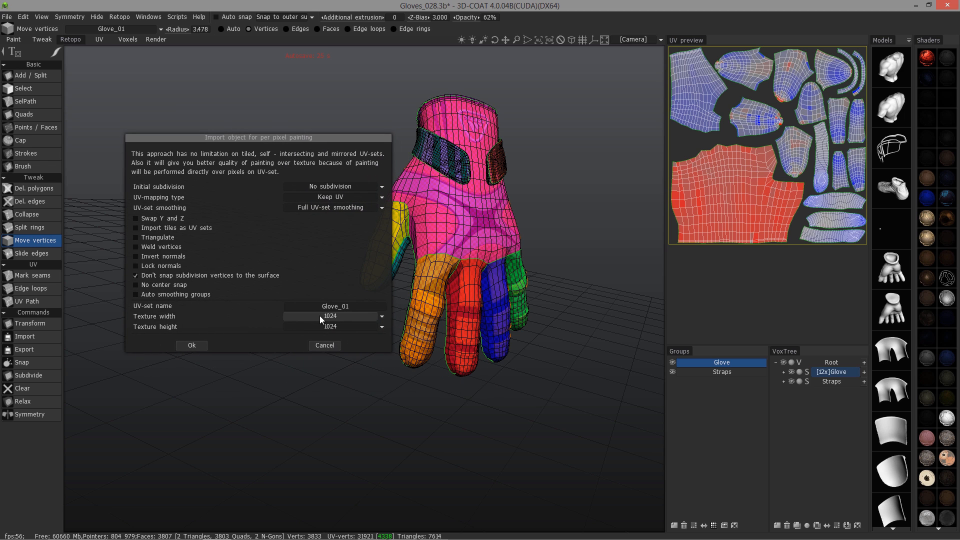
{"action": "left_click", "coordinate": [319, 316]}
{"action": "left_click", "coordinate": [312, 384]}
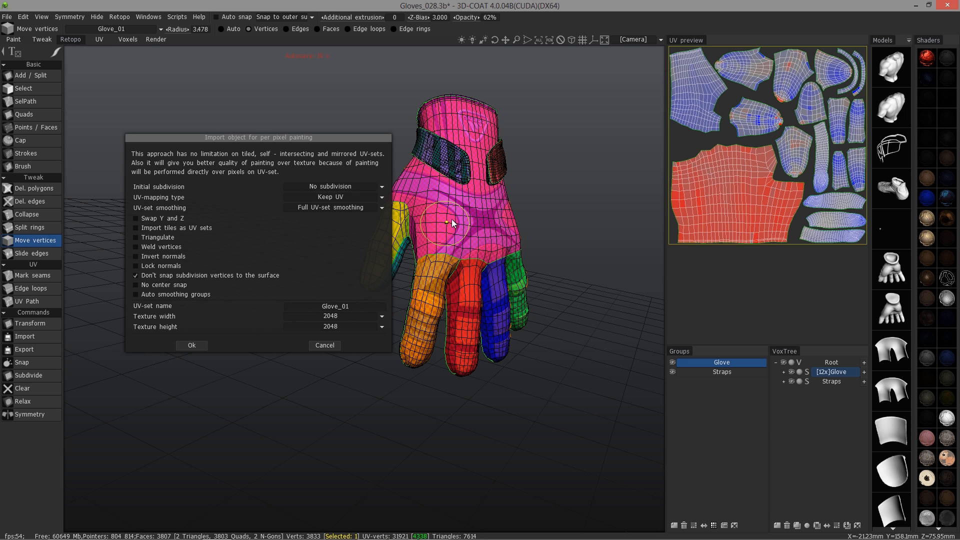
{"action": "left_click", "coordinate": [314, 197]}
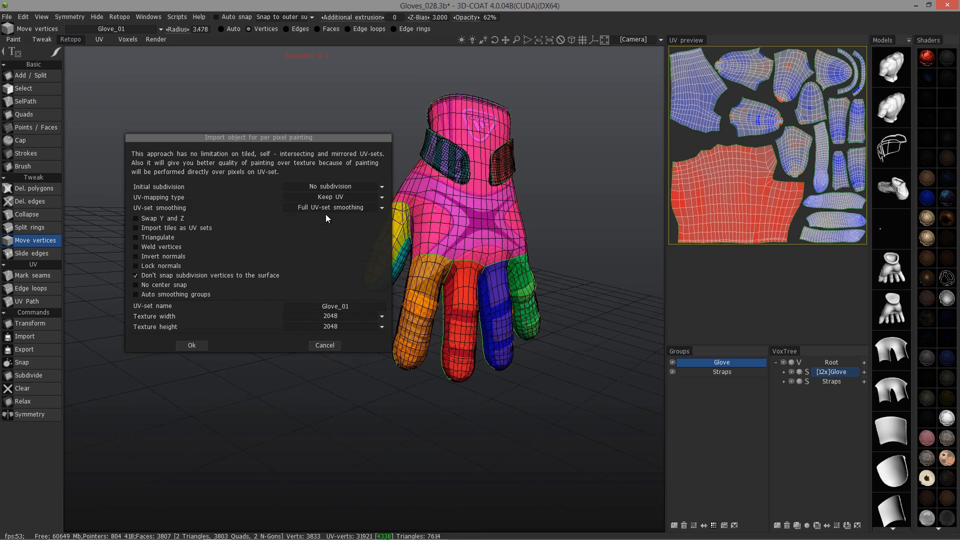
{"action": "left_click", "coordinate": [322, 208]}
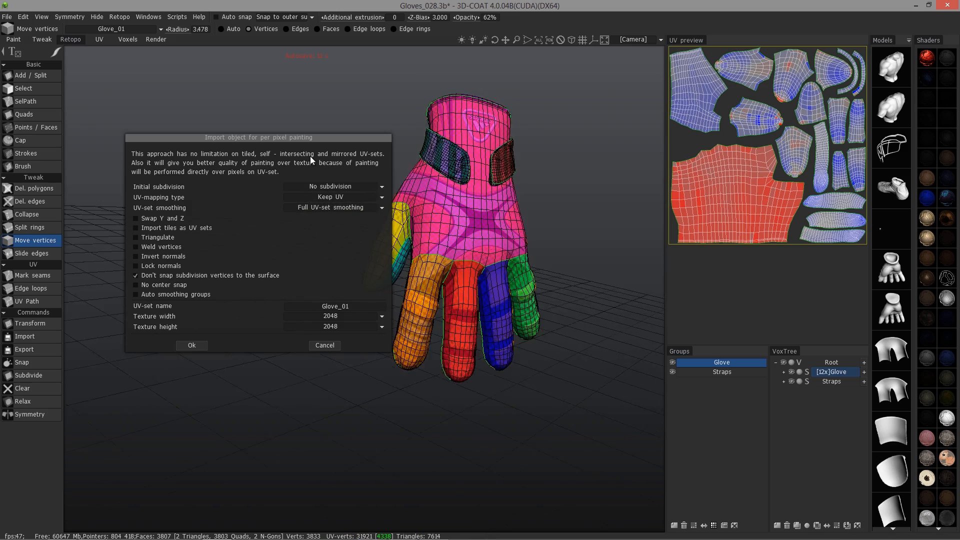
{"action": "left_click", "coordinate": [190, 346]}
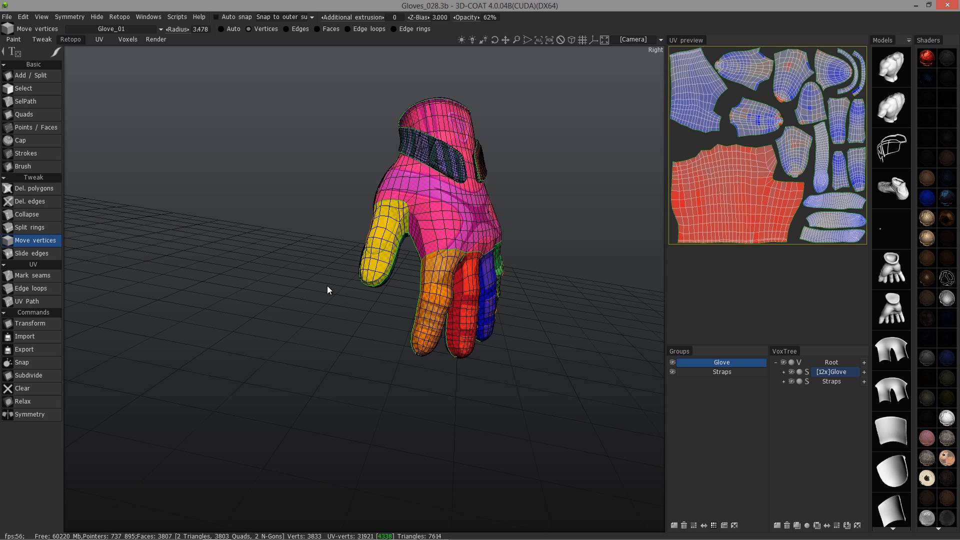
Step: Switch to the Paint workspace and hide the Glove volume to inspect the baked low-poly glove and its fingers
{"action": "left_click", "coordinate": [14, 39]}
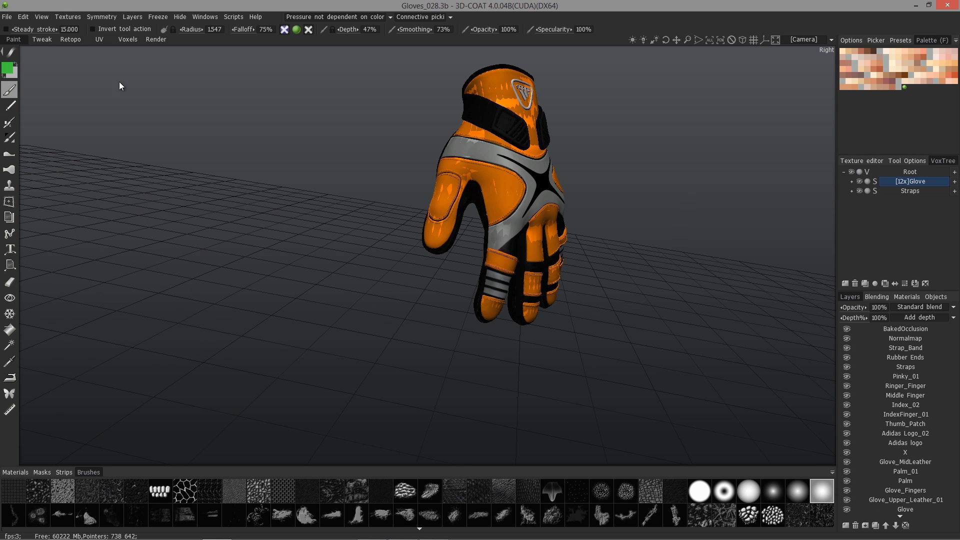
{"action": "left_click_drag", "start_coordinate": [338, 237], "coordinate": [358, 217]}
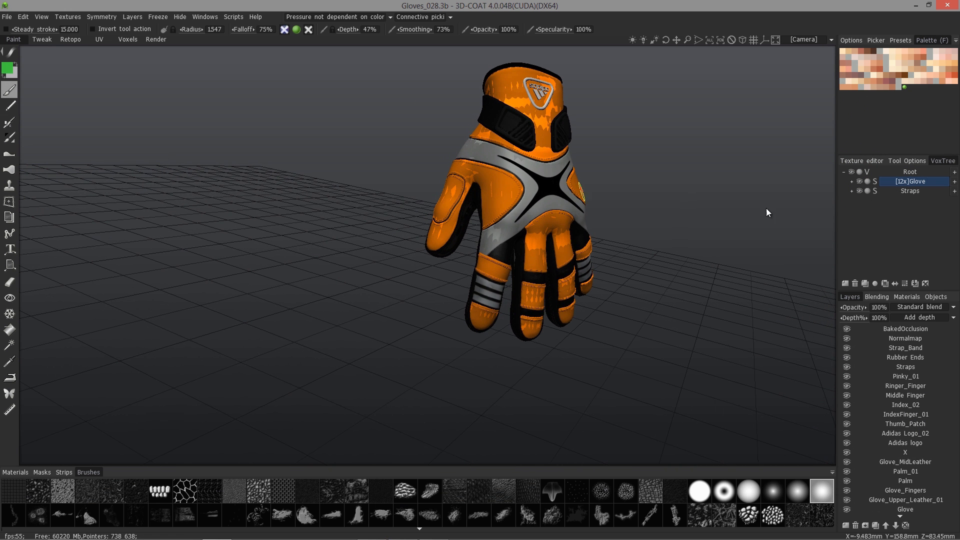
{"action": "left_click", "coordinate": [859, 181]}
{"action": "middle_click_drag", "start_coordinate": [304, 188], "coordinate": [240, 182]}
{"action": "right_click_drag", "start_coordinate": [260, 200], "coordinate": [289, 263]}
{"action": "mouse_move", "coordinate": [289, 263]}
{"action": "left_mouse_down"}
{"action": "mouse_move", "coordinate": [307, 279]}
{"action": "mouse_move", "coordinate": [314, 218]}
{"action": "mouse_move", "coordinate": [369, 294]}
{"action": "mouse_move", "coordinate": [270, 237]}
{"action": "mouse_move", "coordinate": [288, 218]}
{"action": "mouse_move", "coordinate": [424, 268]}
{"action": "mouse_move", "coordinate": [459, 250]}
{"action": "mouse_move", "coordinate": [455, 265]}
{"action": "mouse_move", "coordinate": [397, 293]}
{"action": "mouse_move", "coordinate": [405, 220]}
{"action": "mouse_move", "coordinate": [324, 249]}
{"action": "mouse_move", "coordinate": [309, 223]}
{"action": "mouse_move", "coordinate": [240, 270]}
{"action": "mouse_move", "coordinate": [242, 321]}
{"action": "mouse_move", "coordinate": [256, 251]}
{"action": "mouse_move", "coordinate": [240, 210]}
{"action": "mouse_move", "coordinate": [235, 220]}
{"action": "mouse_move", "coordinate": [242, 145]}
{"action": "mouse_move", "coordinate": [277, 238]}
{"action": "mouse_move", "coordinate": [207, 223]}
{"action": "mouse_move", "coordinate": [300, 215]}
{"action": "mouse_move", "coordinate": [381, 240]}
{"action": "mouse_move", "coordinate": [420, 272]}
{"action": "left_mouse_up"}
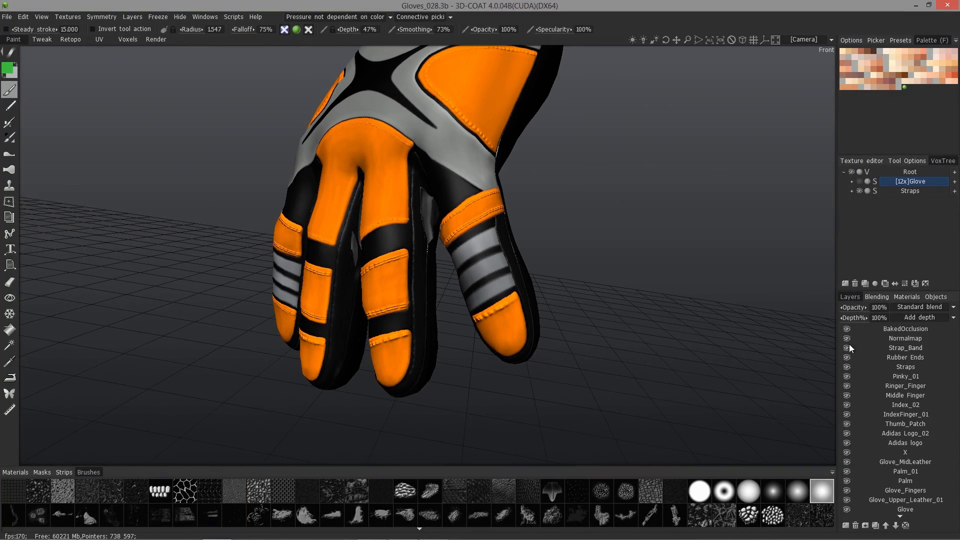
Step: Compare the glove with the BakedOcclusion layer hidden and shown, and display its wireframe
{"action": "left_click", "coordinate": [847, 329]}
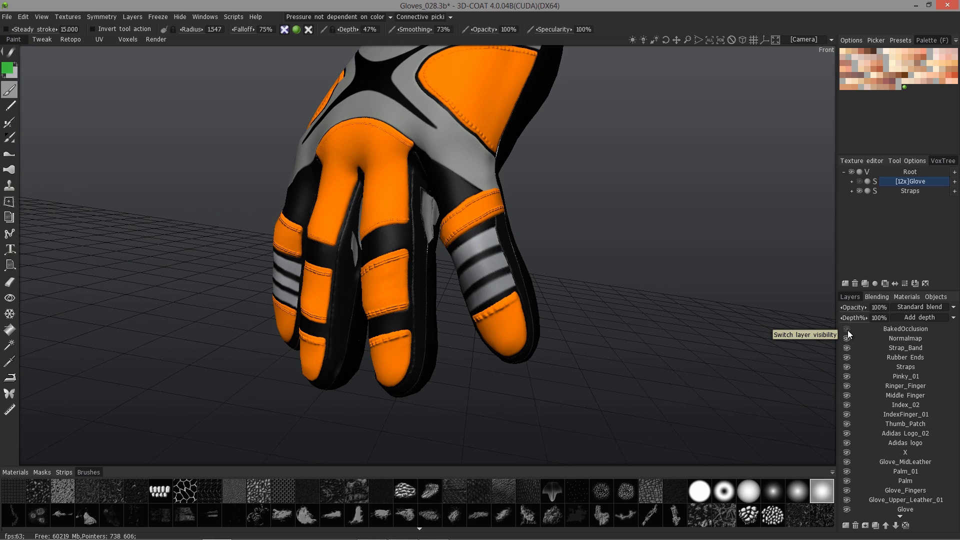
{"action": "left_click", "coordinate": [847, 330]}
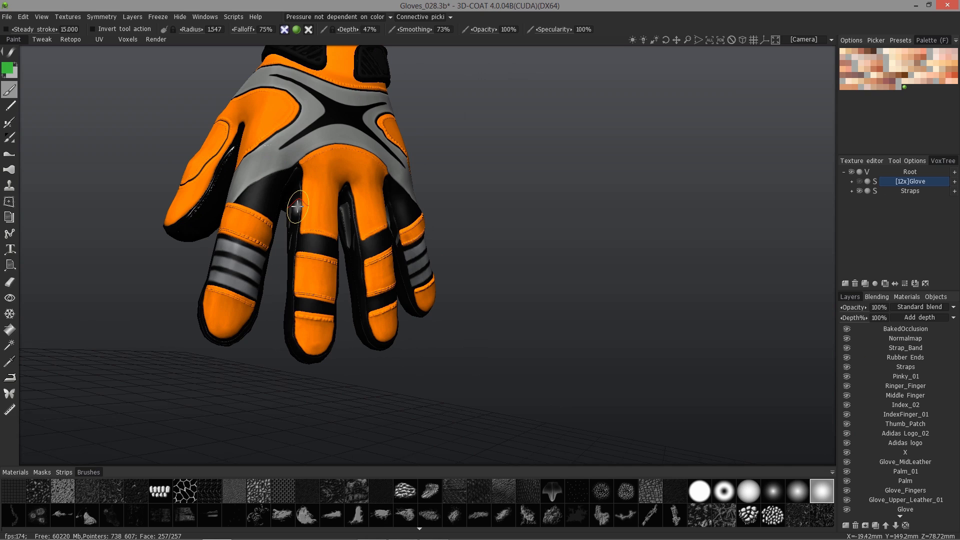
{"action": "key", "text": "w"}
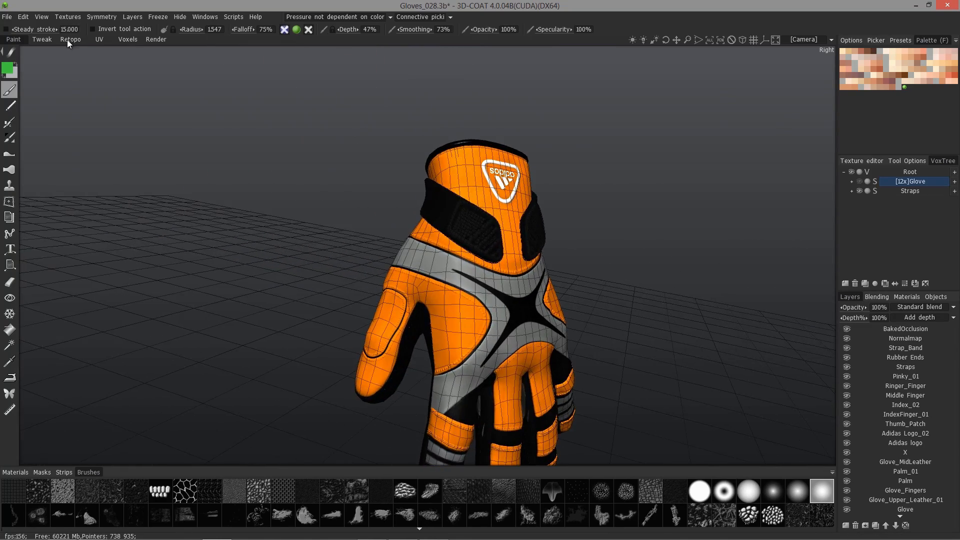
Step: Return to the Retopo workspace and set the snapping method to Snap to closest along normal in the baking scan settings
{"action": "left_click", "coordinate": [69, 39]}
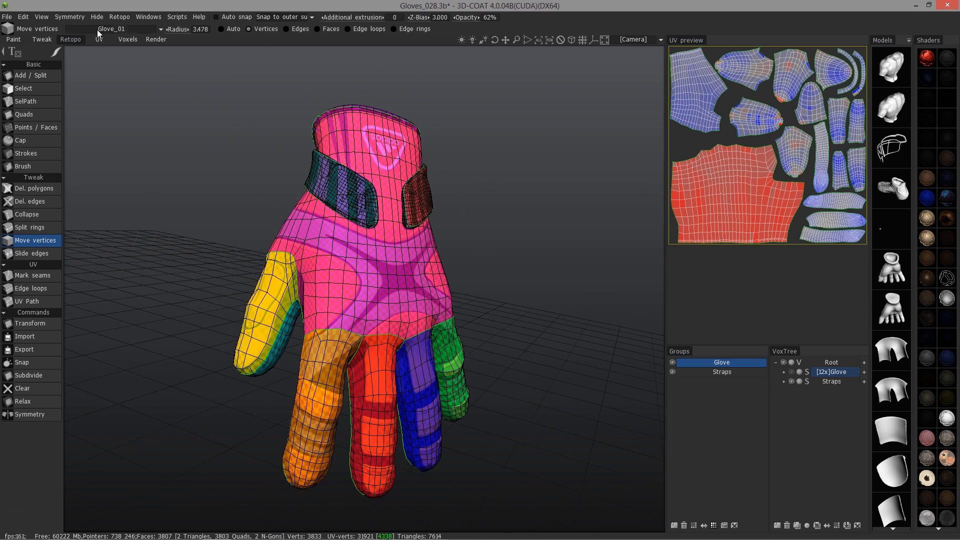
{"action": "left_click", "coordinate": [119, 16]}
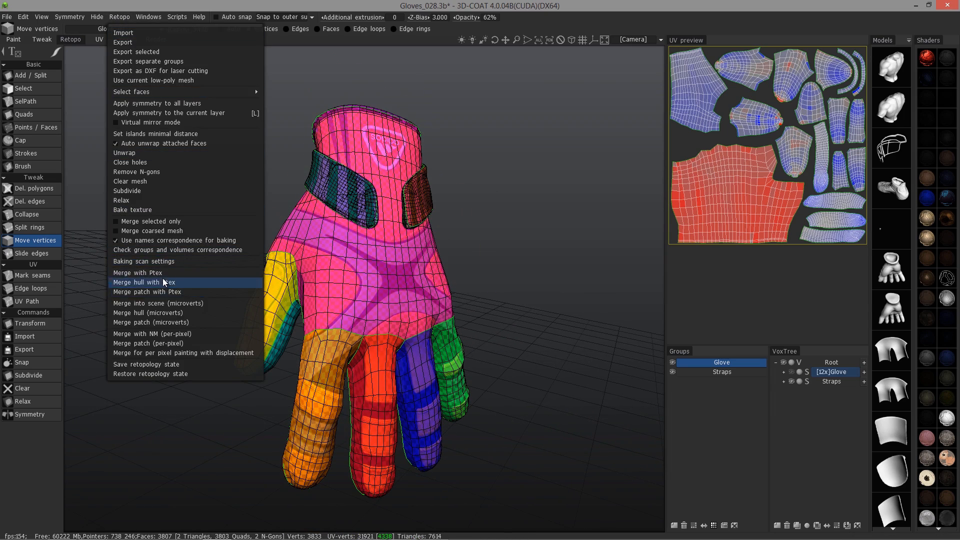
{"action": "left_click", "coordinate": [160, 261]}
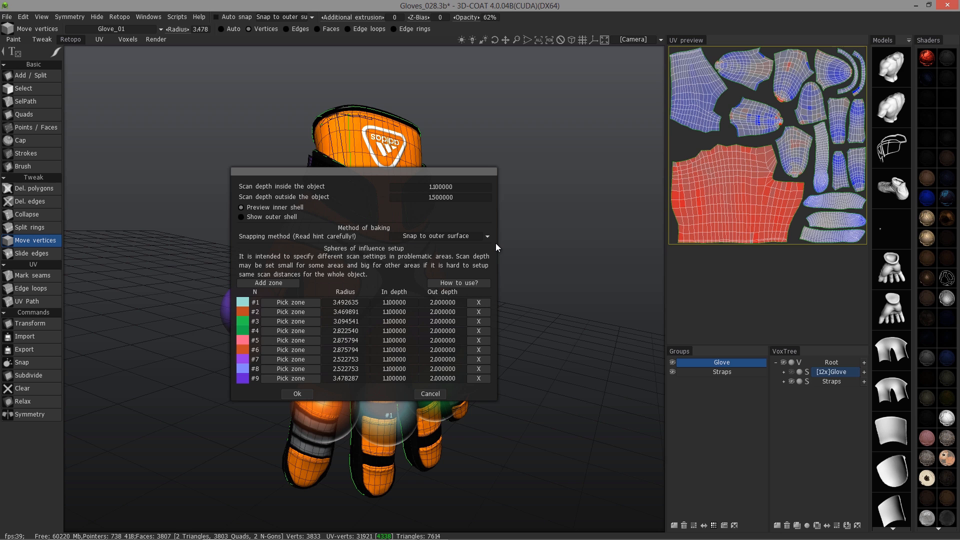
{"action": "left_click", "coordinate": [409, 237]}
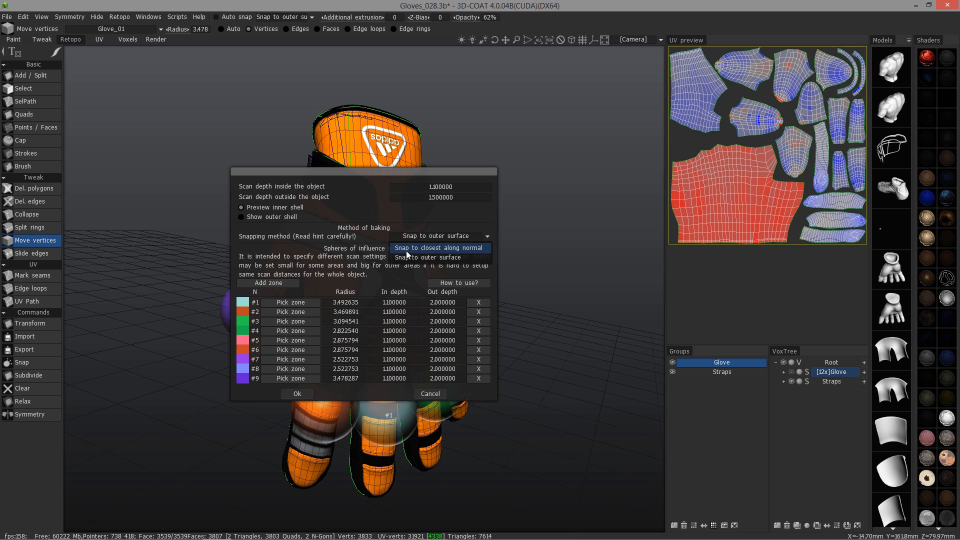
{"action": "left_click", "coordinate": [407, 247]}
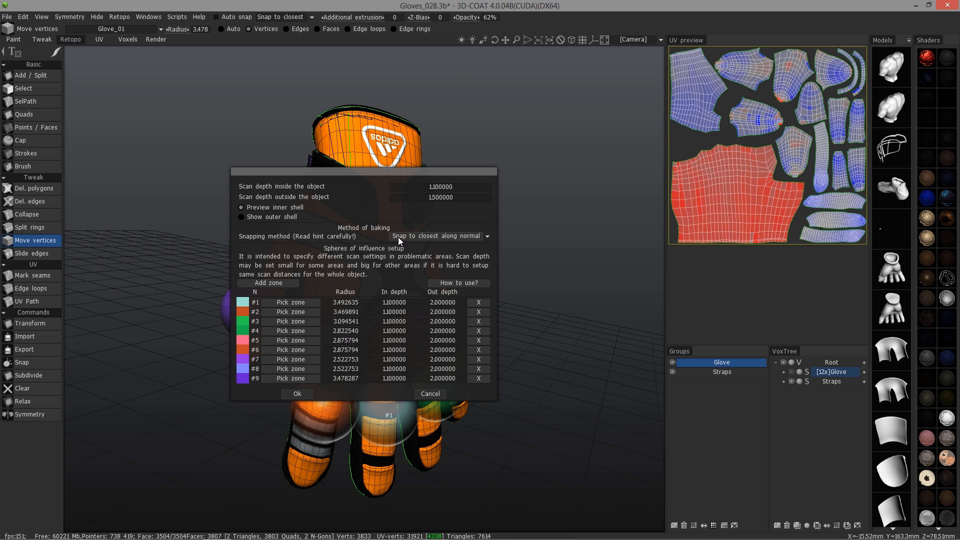
{"action": "left_click", "coordinate": [428, 238]}
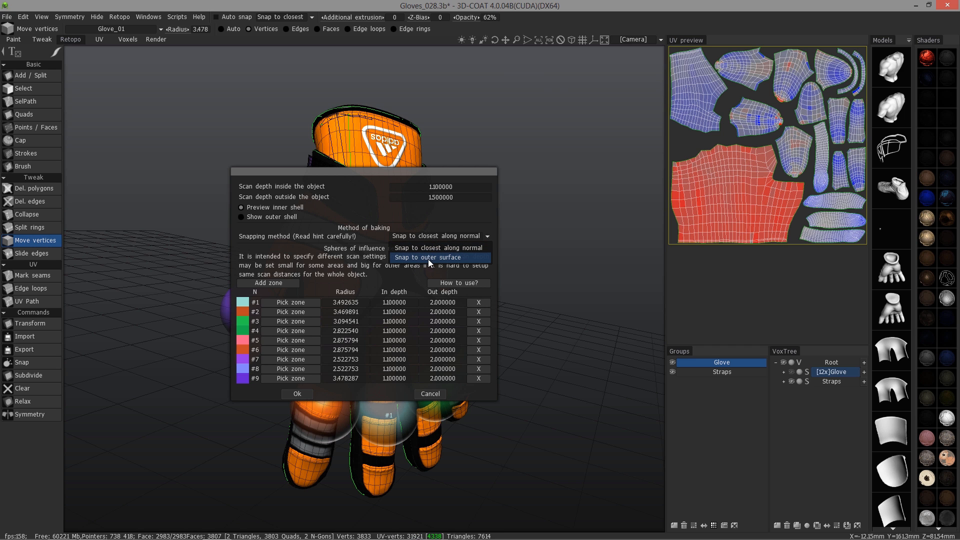